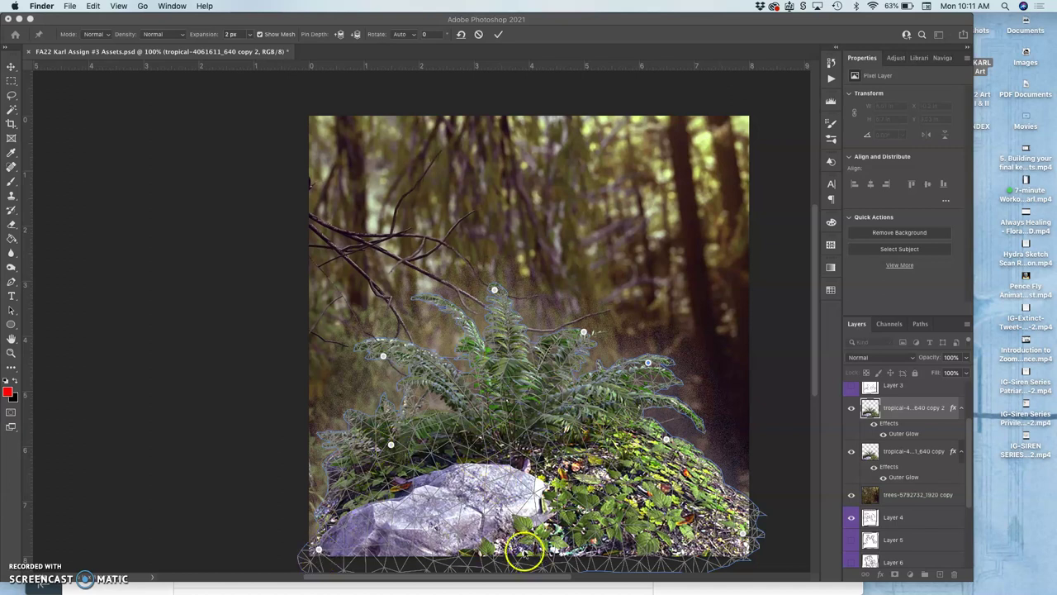
# Bend the fern copy's top pin left and swing its right fronds to a new angle
pyautogui.click(738, 555)
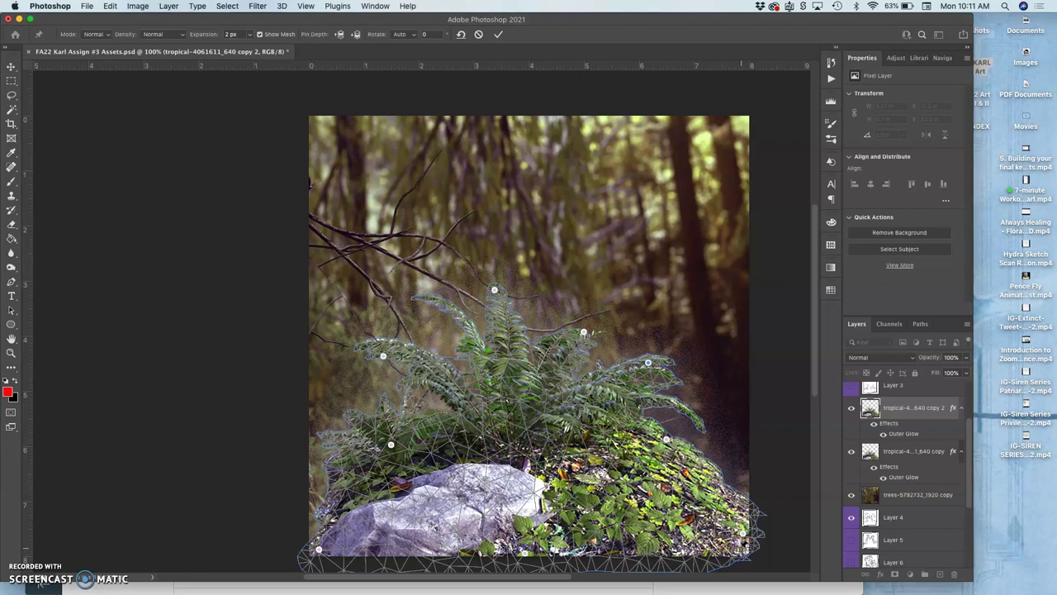
pyautogui.click(496, 289)
pyautogui.moveTo(495, 289); pyautogui.dragTo(485, 291)
pyautogui.click(382, 355)
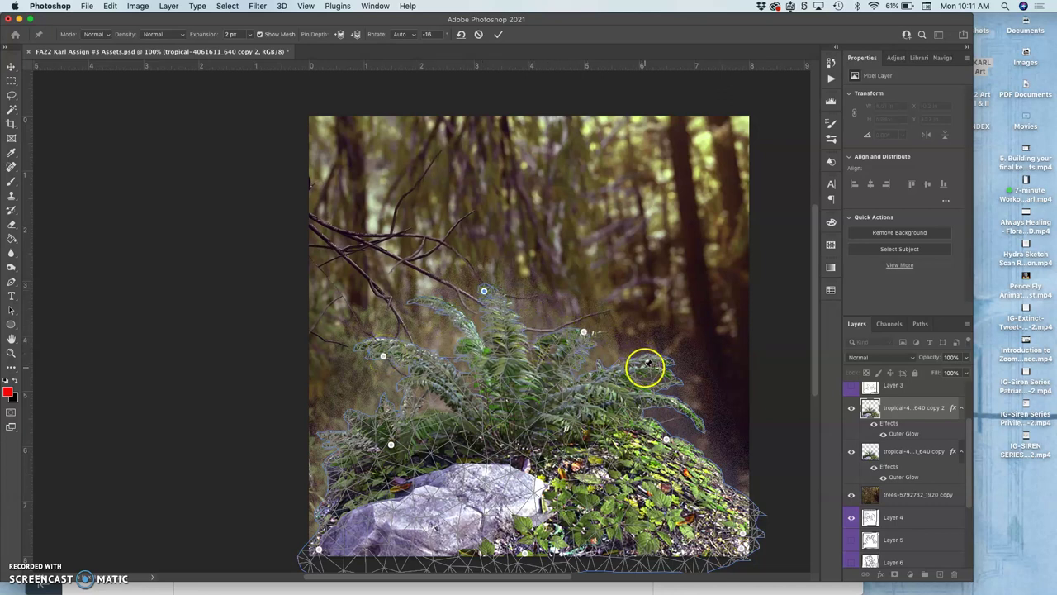
pyautogui.moveTo(647, 361); pyautogui.dragTo(669, 356)
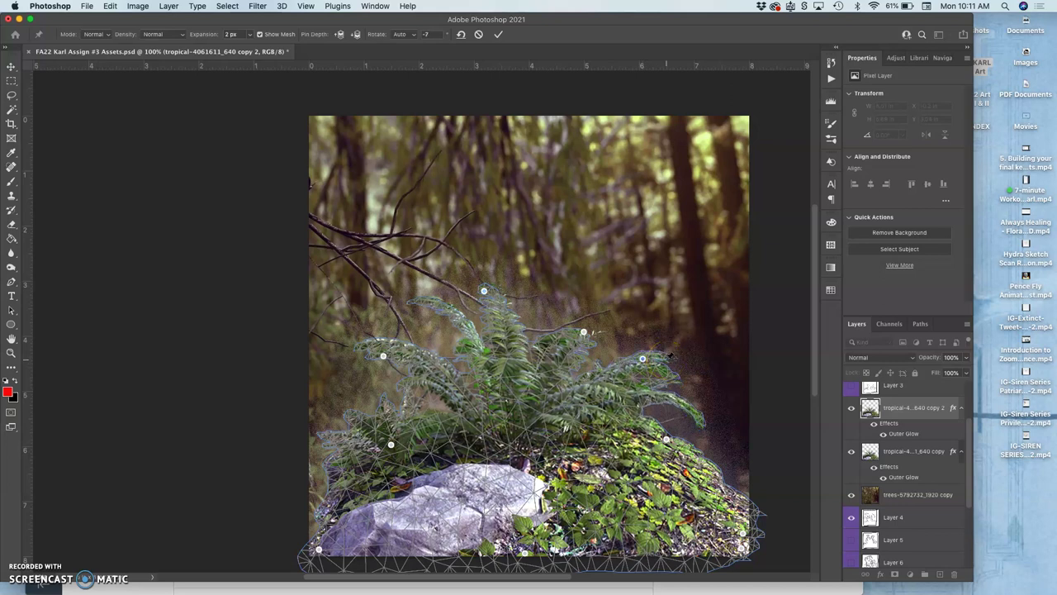
# Commit the puppet warp and toggle the fern copy layers' visibility to compare the canvas
pyautogui.press('Return')
pyautogui.press('o')
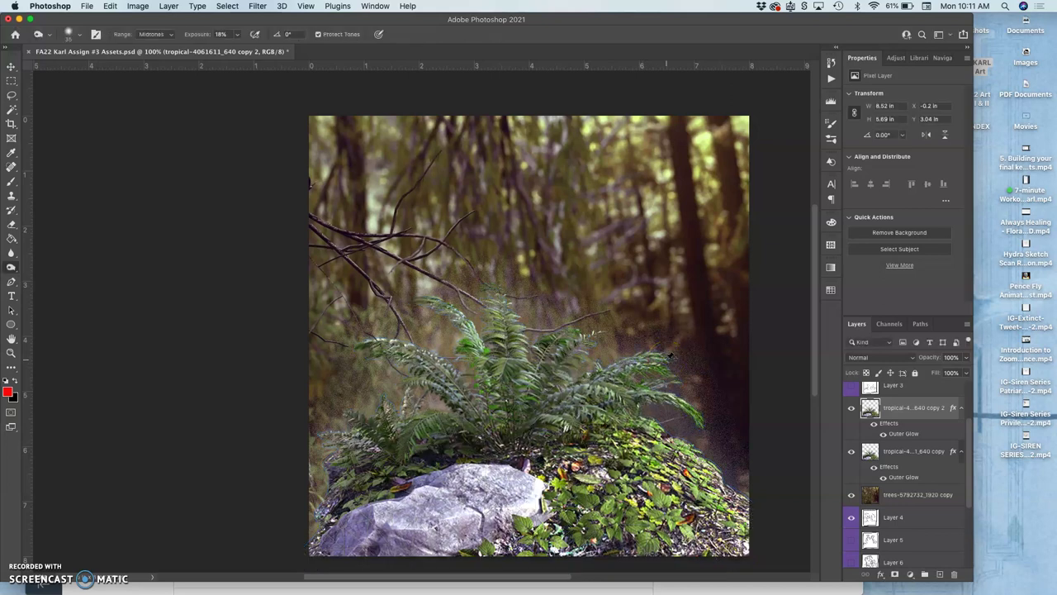
pyautogui.click(852, 408)
pyautogui.click(852, 408)
pyautogui.click(852, 450)
pyautogui.click(852, 408)
pyautogui.click(851, 408)
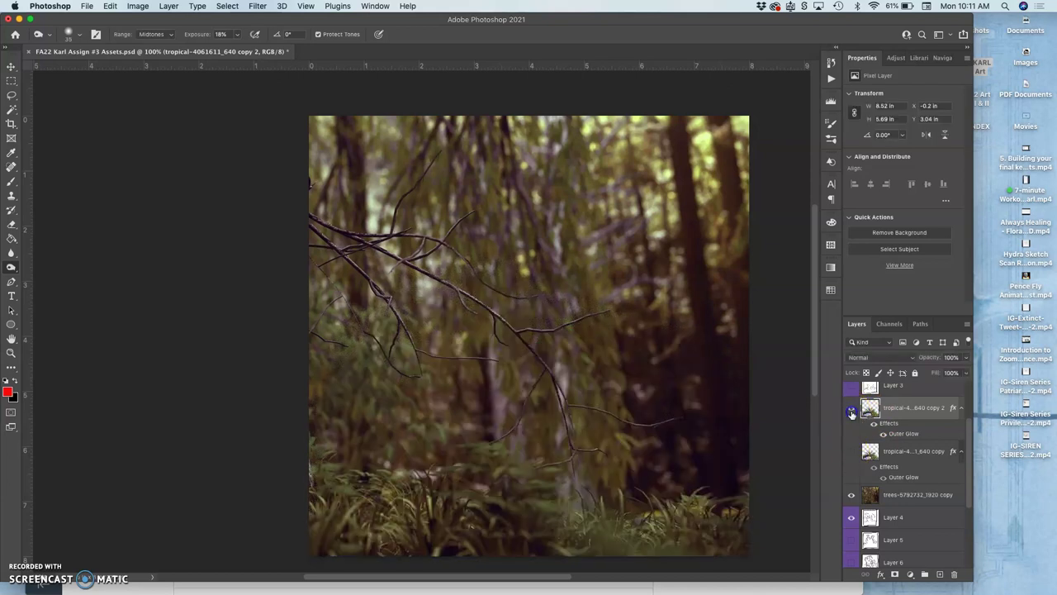
pyautogui.click(852, 452)
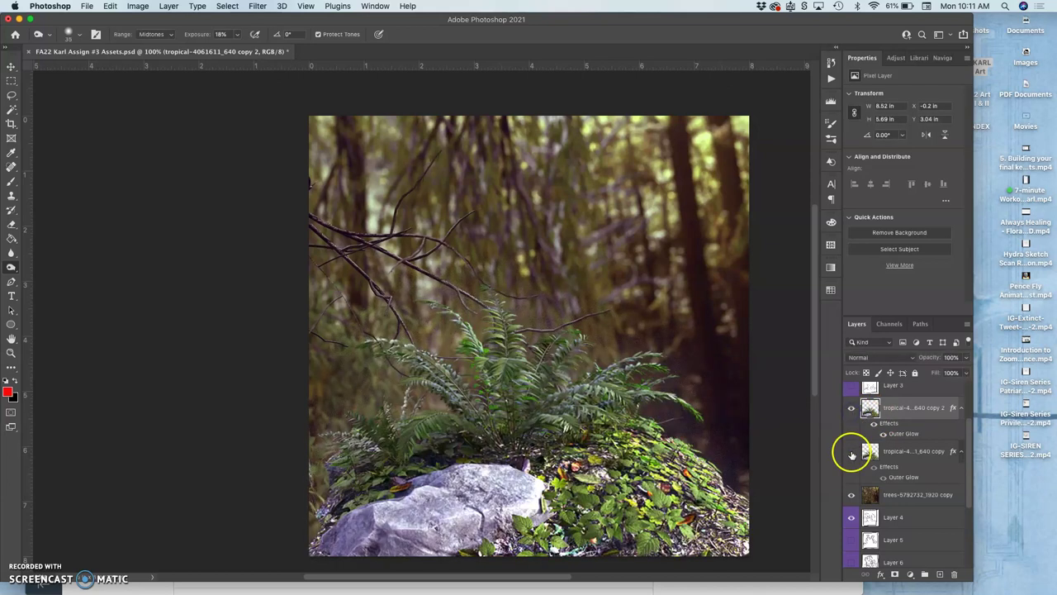
pyautogui.click(851, 408)
pyautogui.click(851, 408)
pyautogui.click(851, 408)
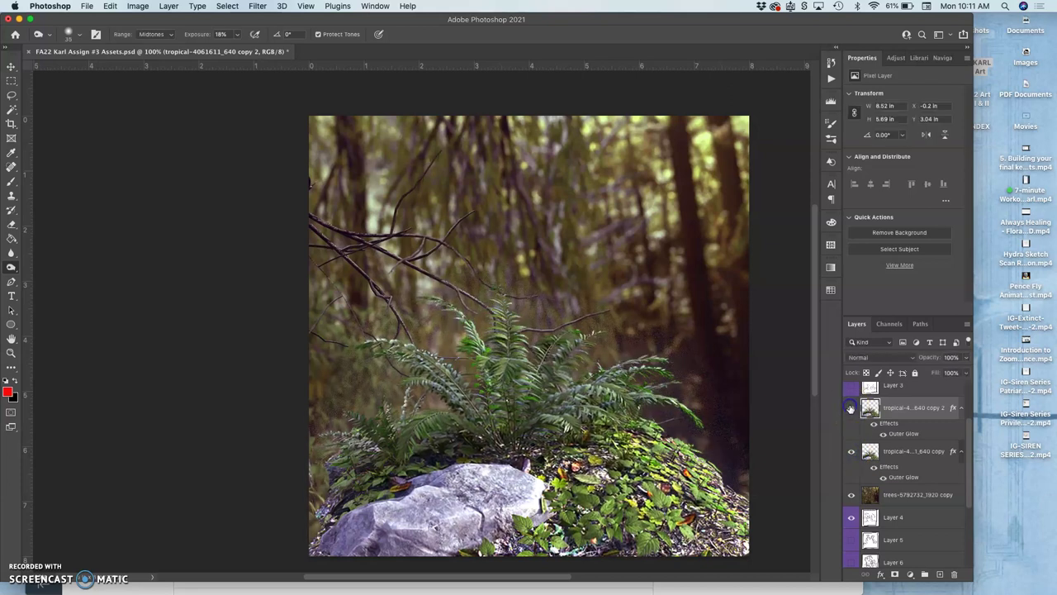
pyautogui.click(851, 408)
pyautogui.click(852, 408)
pyautogui.click(852, 408)
pyautogui.click(851, 408)
pyautogui.click(851, 408)
pyautogui.click(851, 408)
pyautogui.click(851, 408)
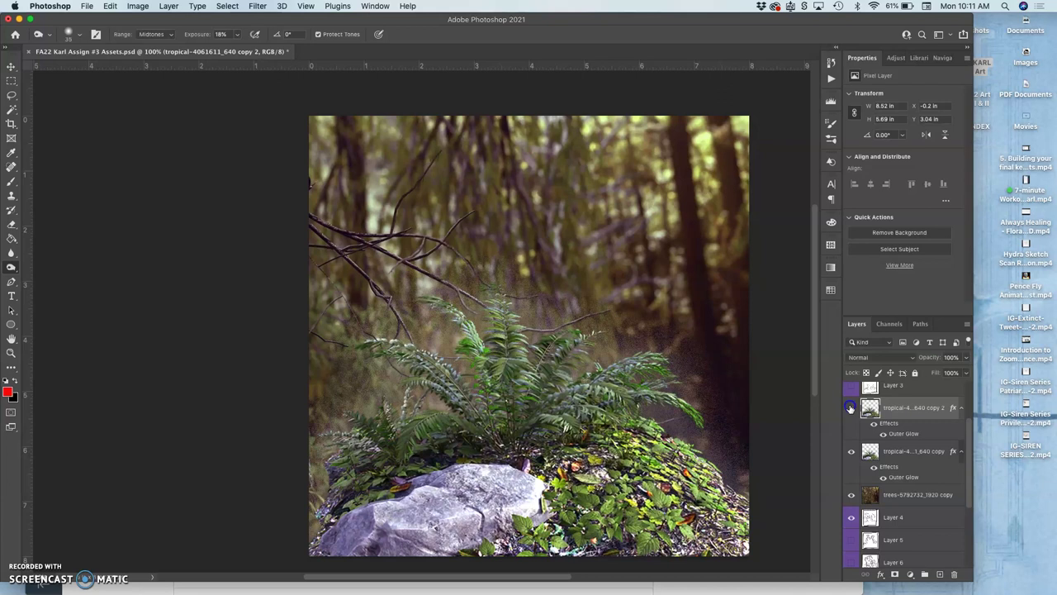
pyautogui.click(852, 408)
pyautogui.click(851, 408)
# Turn off Outer Glow on both fern copies, then briefly hide each copy to compare
pyautogui.click(874, 423)
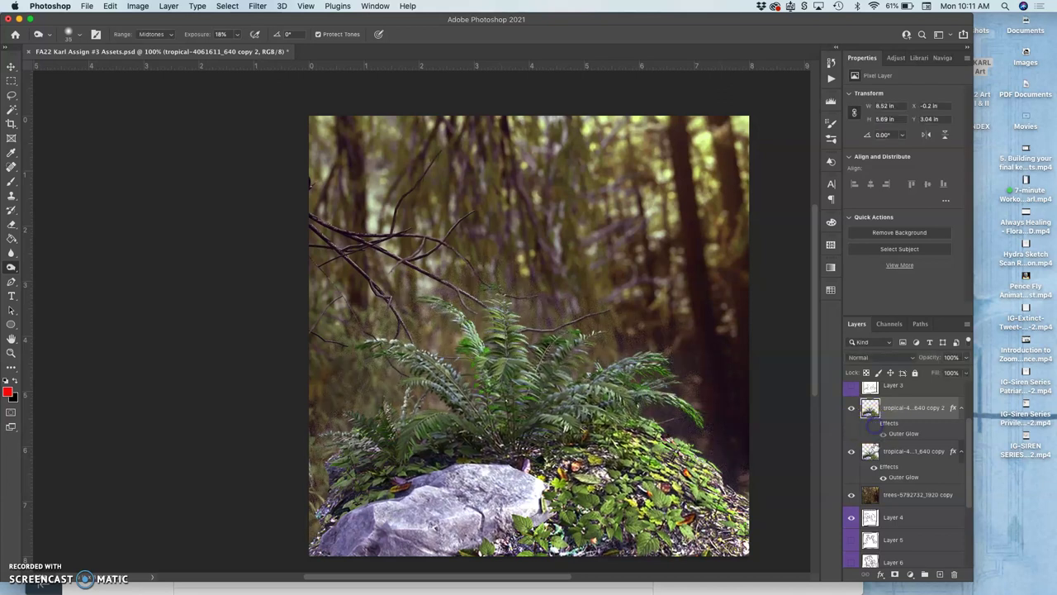
pyautogui.click(873, 469)
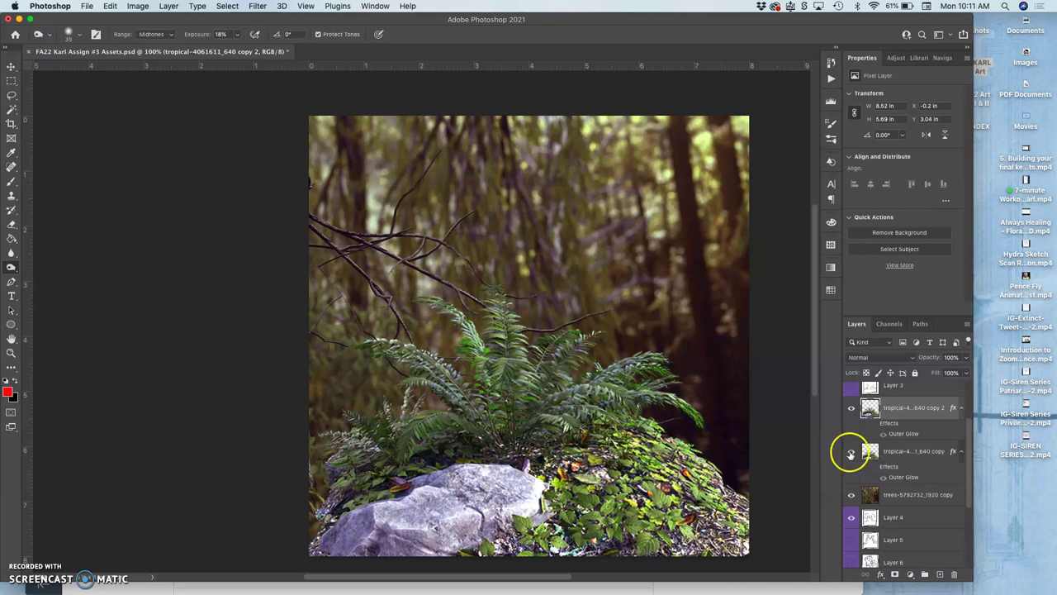
pyautogui.click(851, 453)
pyautogui.click(850, 453)
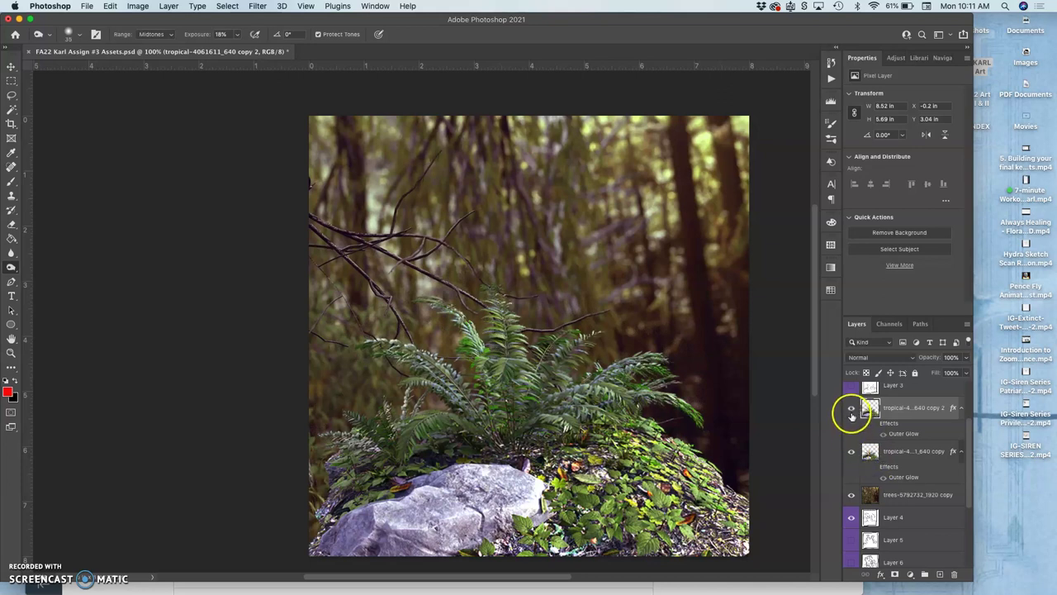
pyautogui.click(851, 410)
pyautogui.click(852, 410)
# Hide the fern copies and trees copy, and show Layer 3, trees-5792732_1920 and tropical-4061611_640
pyautogui.click(878, 432)
pyautogui.scroll(3, 885, 444)
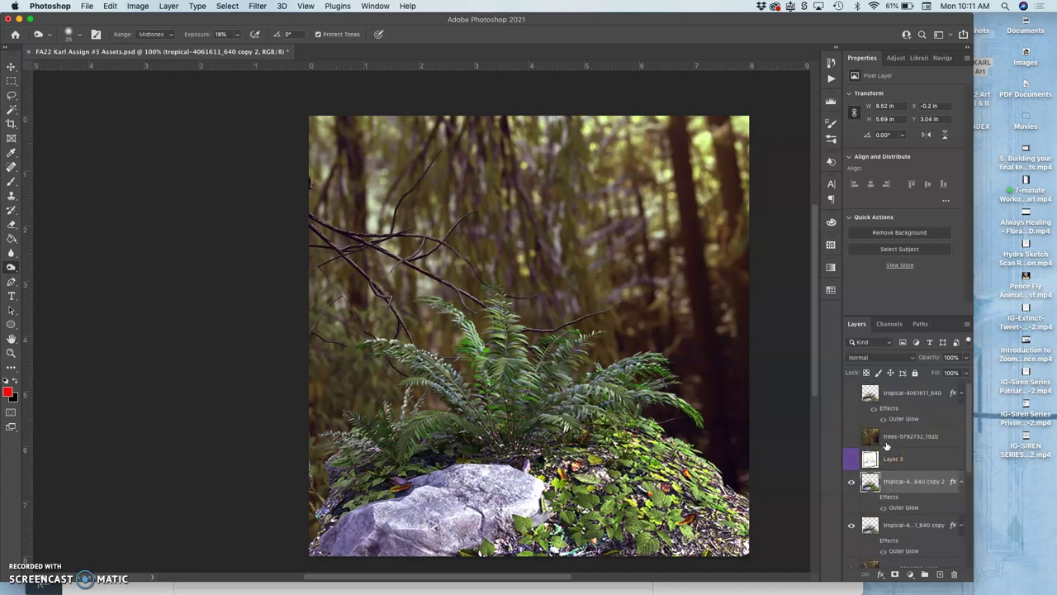
pyautogui.scroll(-2, 886, 446)
pyautogui.scroll(2, 875, 454)
pyautogui.click(869, 458)
pyautogui.scroll(-1, 867, 459)
pyautogui.click(851, 449)
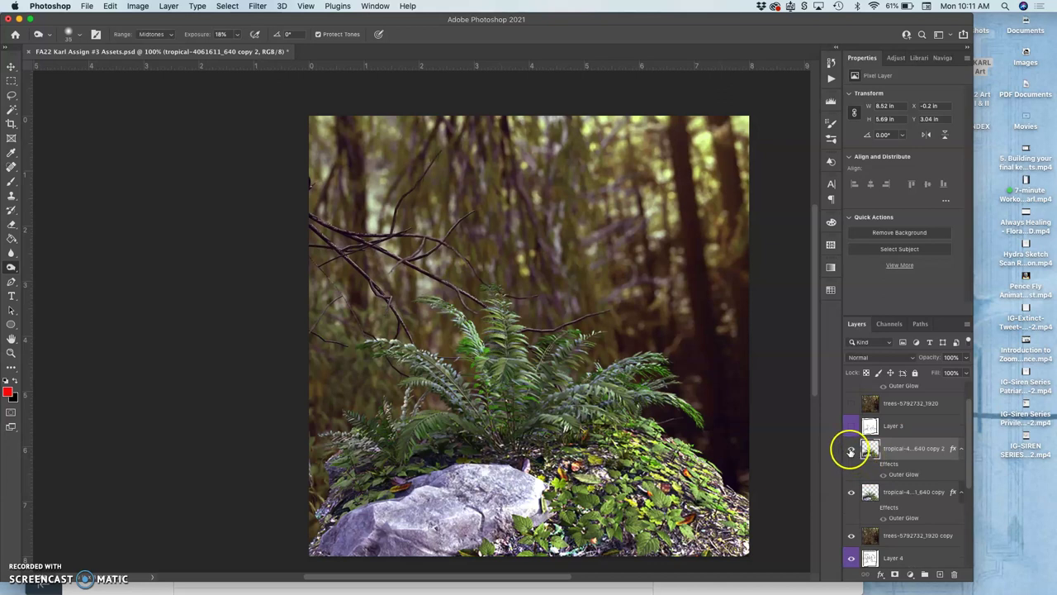
pyautogui.click(852, 493)
pyautogui.click(851, 535)
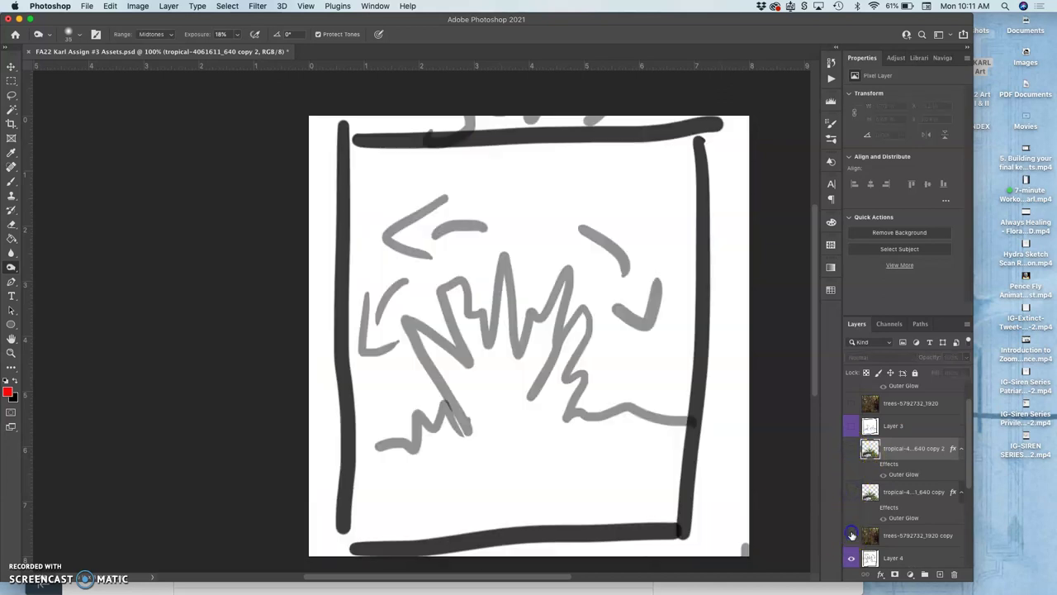
pyautogui.click(851, 427)
pyautogui.scroll(2, 852, 434)
pyautogui.click(851, 436)
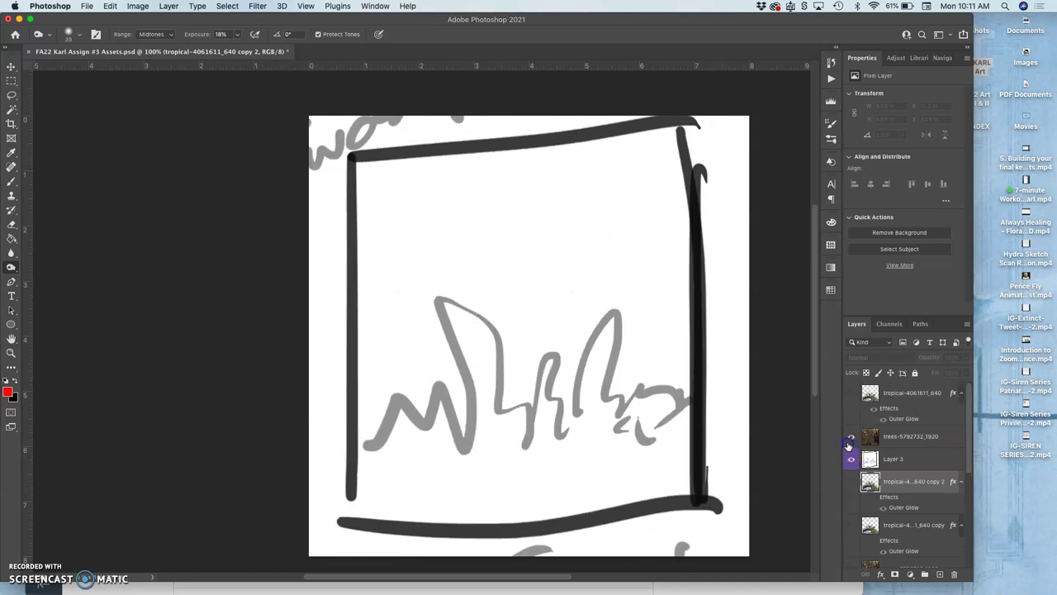
pyautogui.click(851, 393)
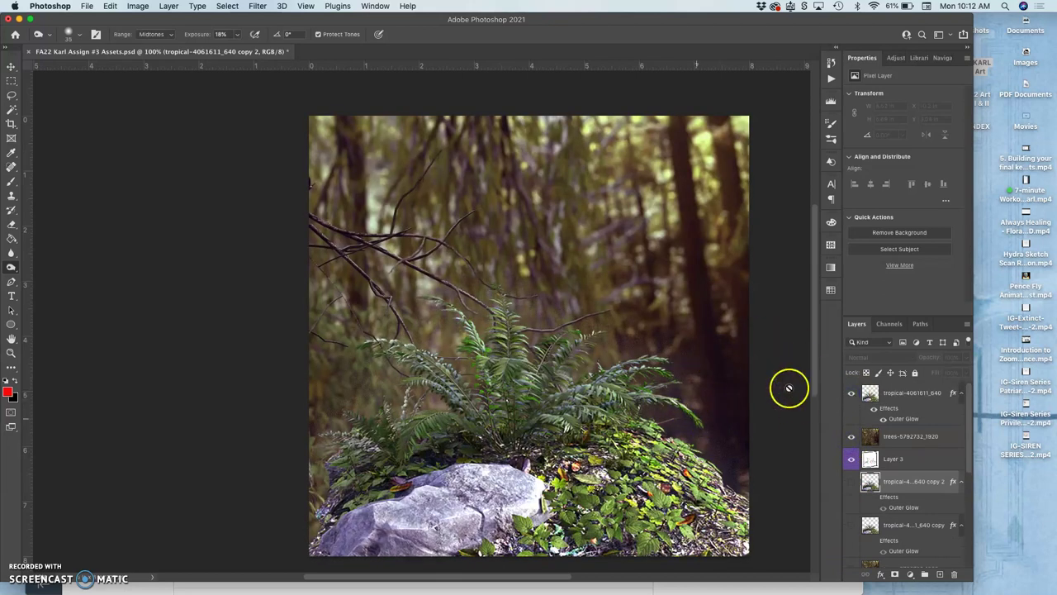
# Try a horizontal flip on tropical-4061611_640 with Free Transform, then undo it and commit
pyautogui.click(872, 410)
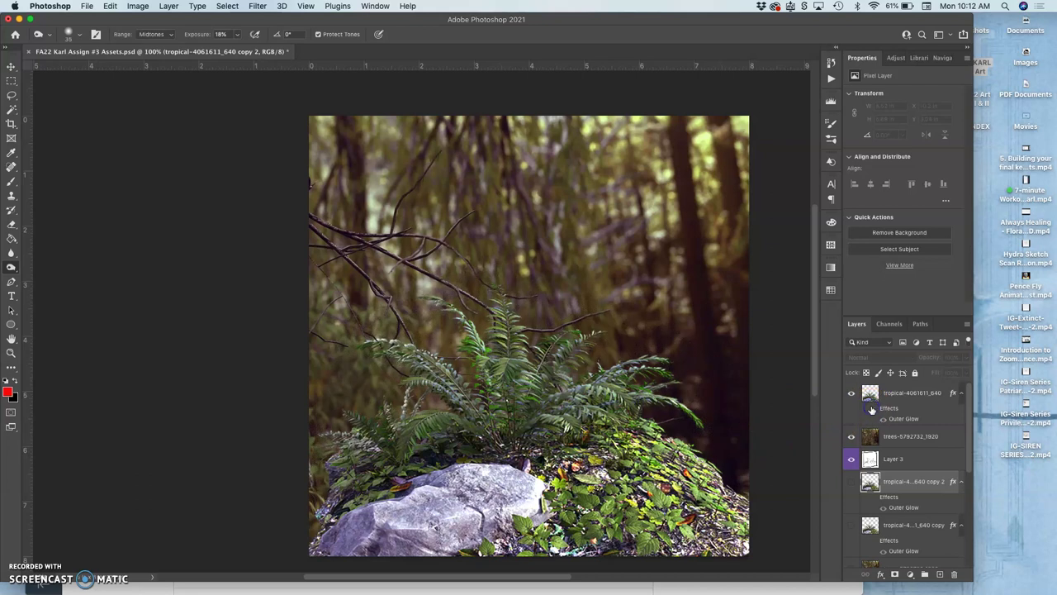
pyautogui.click(872, 410)
pyautogui.click(893, 400)
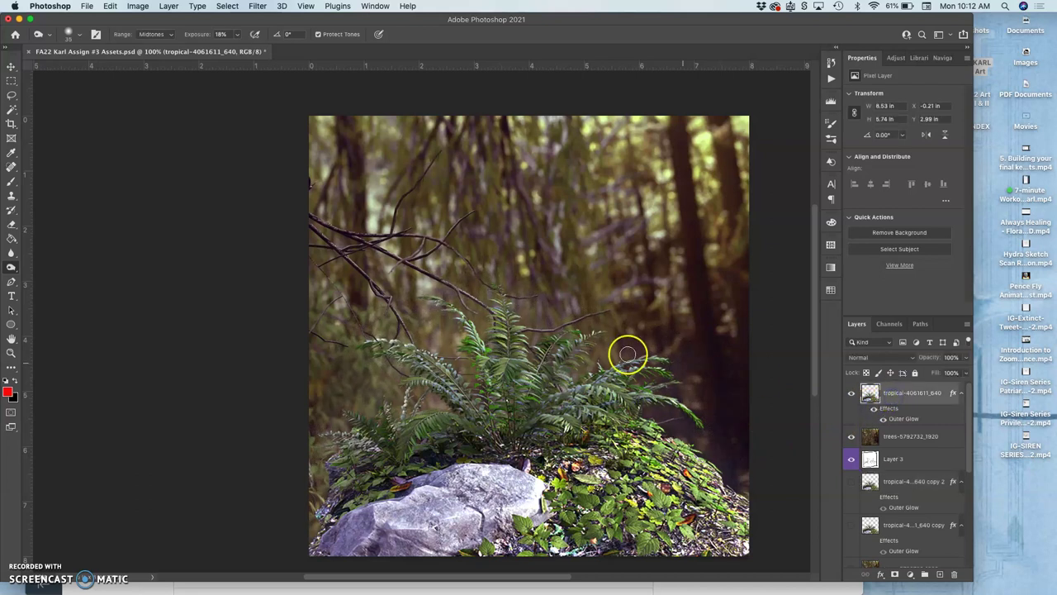
pyautogui.hotkey('ctrl', 't')
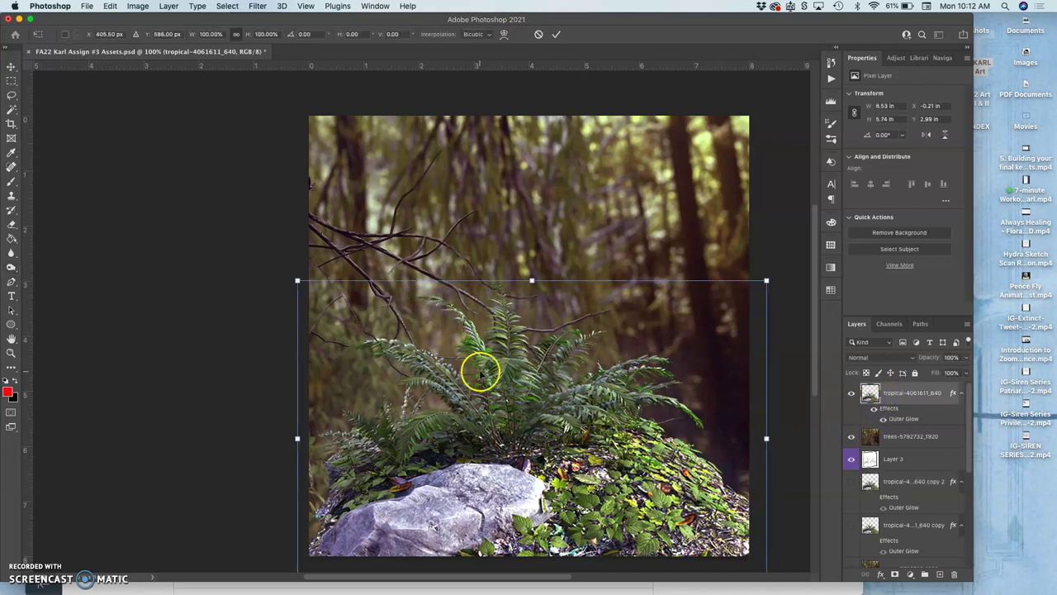
pyautogui.rightClick(481, 372)
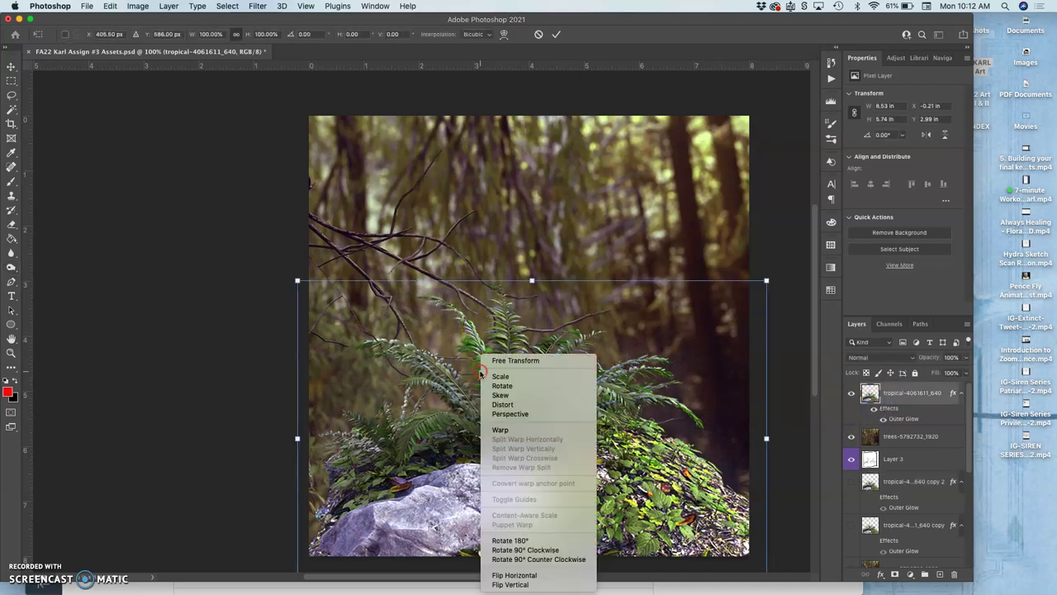
pyautogui.click(515, 575)
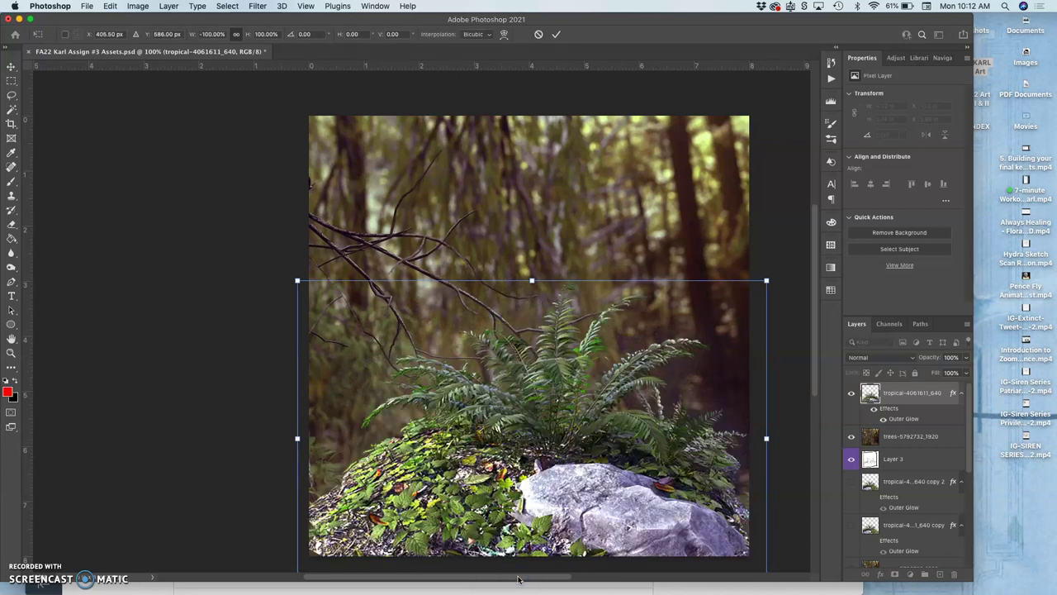
pyautogui.hotkey('ctrl', 'z')
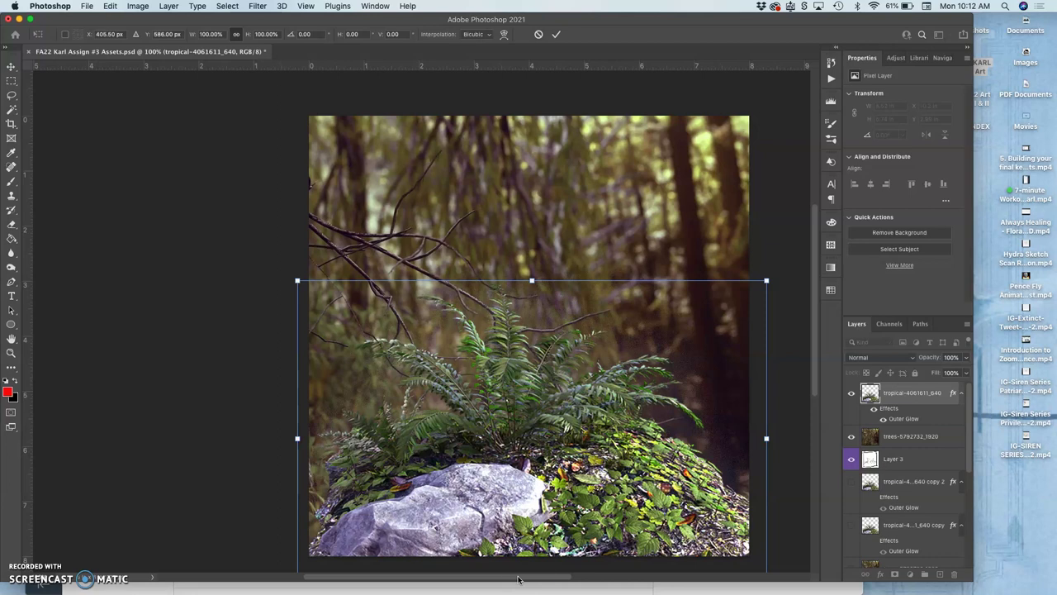
pyautogui.press('Return')
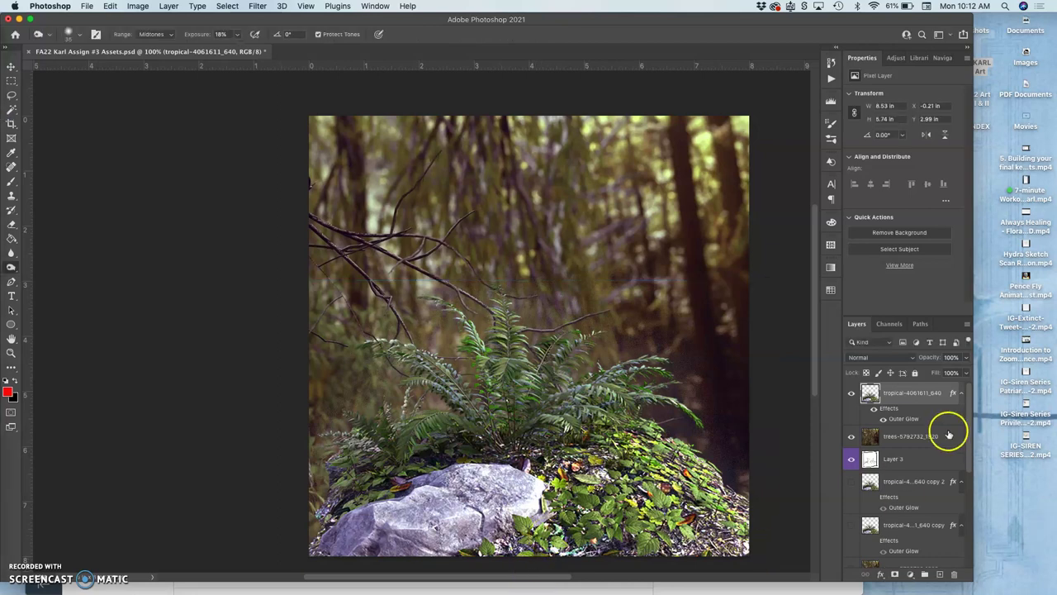
# Hide the top fern, trees and Layer 3 sketch, and show the trees copy and fern copy
pyautogui.click(851, 393)
pyautogui.click(852, 436)
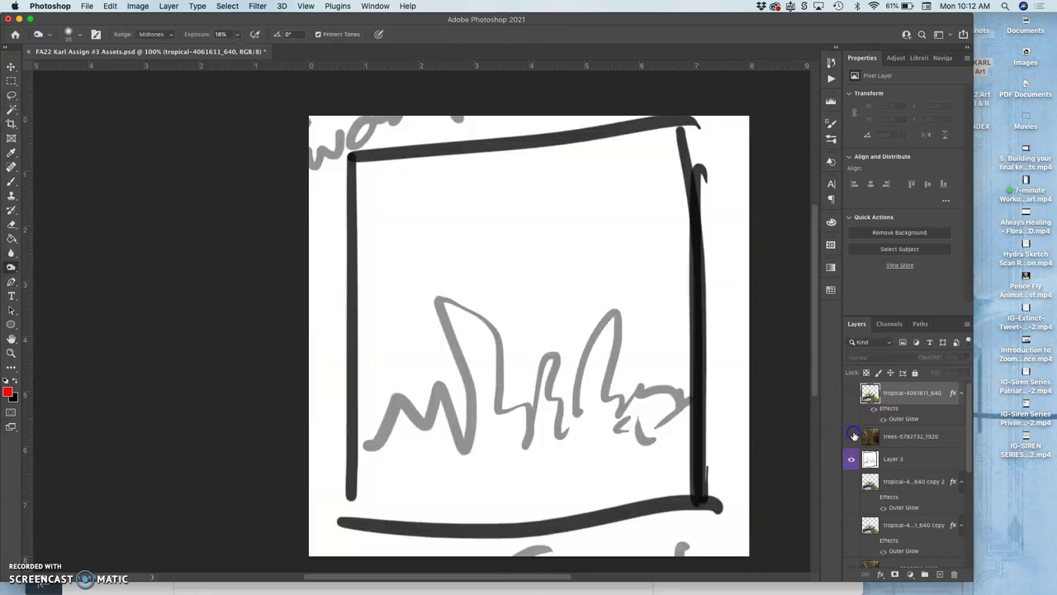
pyautogui.click(850, 460)
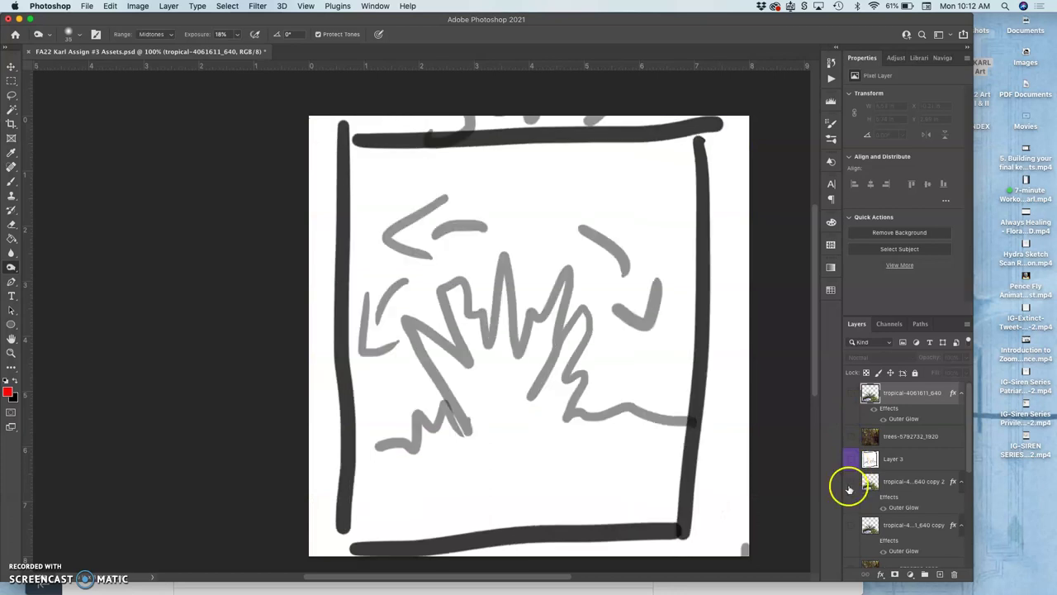
pyautogui.scroll(-2, 845, 486)
pyautogui.click(851, 520)
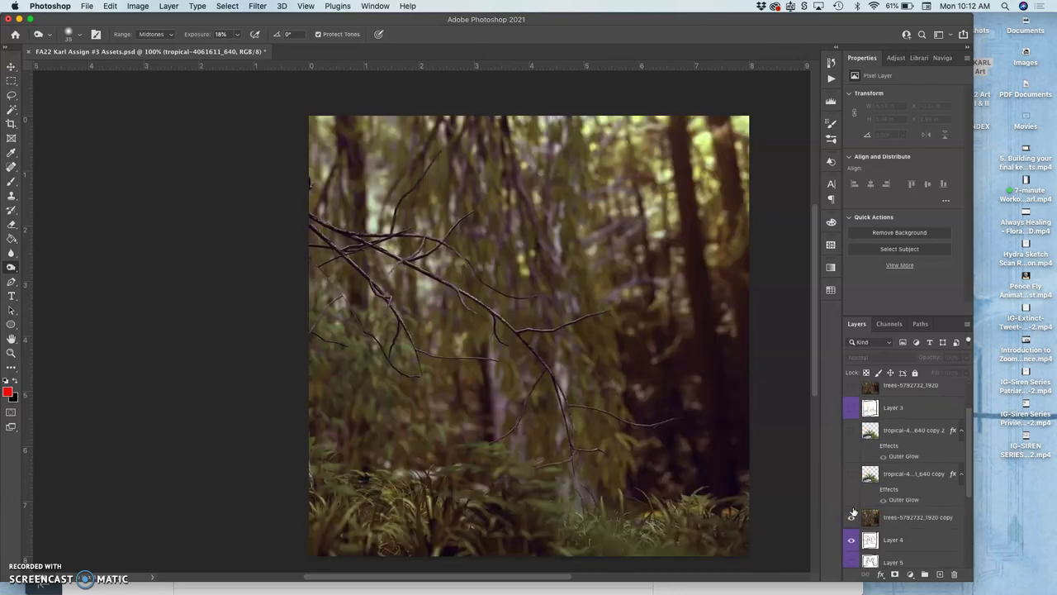
pyautogui.click(850, 475)
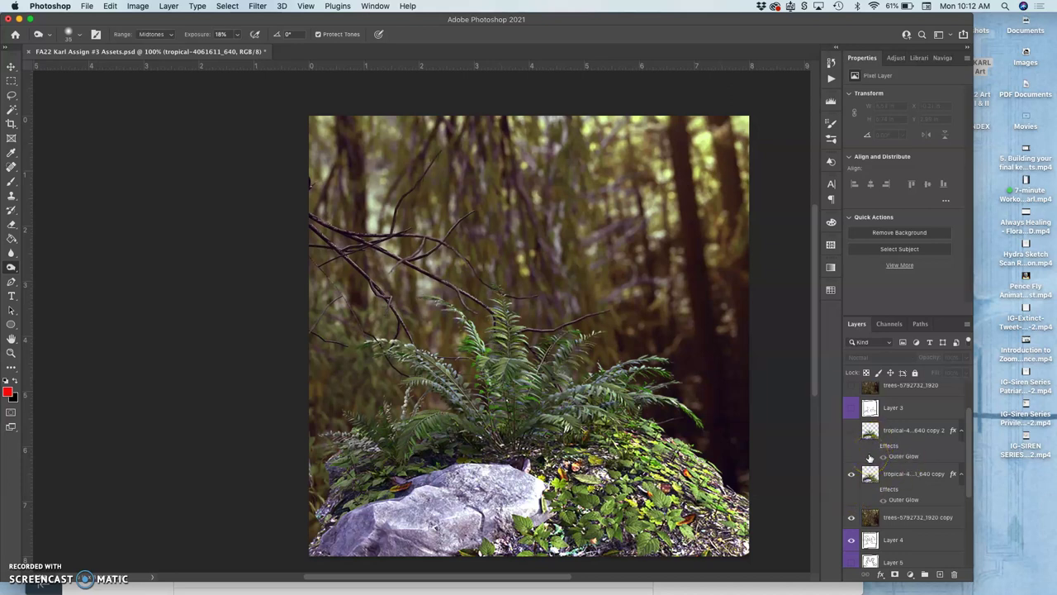
# Compare against the sketch, then show fern copy 2 and hide the earlier fern copy
pyautogui.click(851, 518)
pyautogui.click(851, 478)
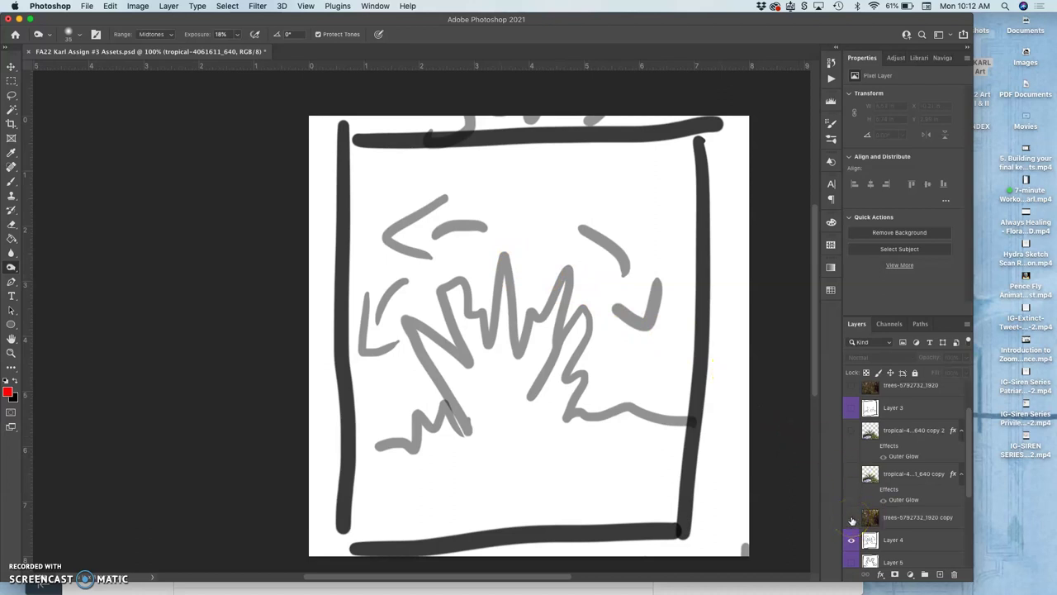
pyautogui.click(852, 518)
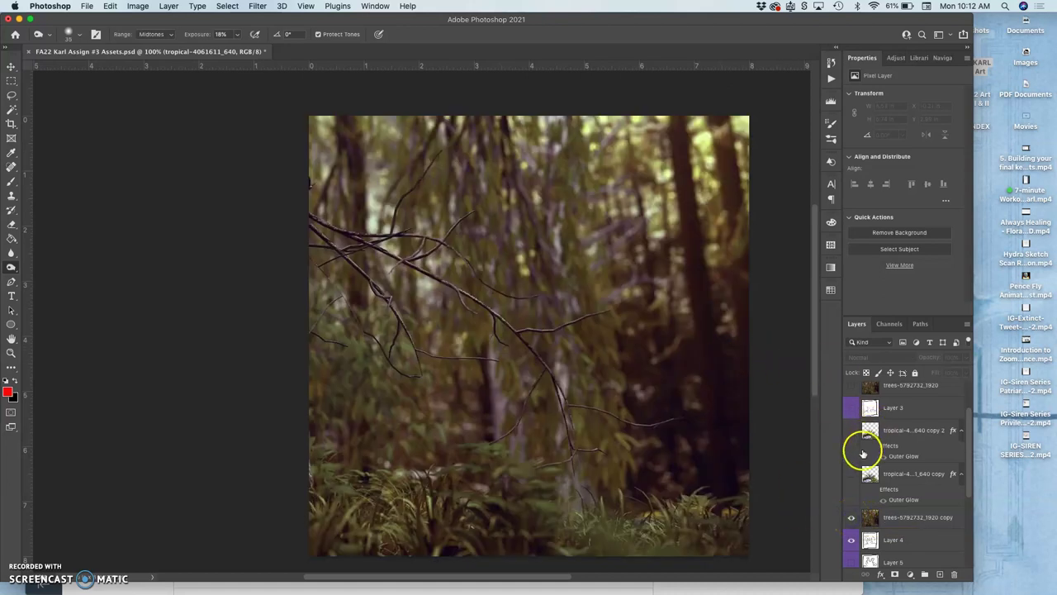
pyautogui.click(851, 476)
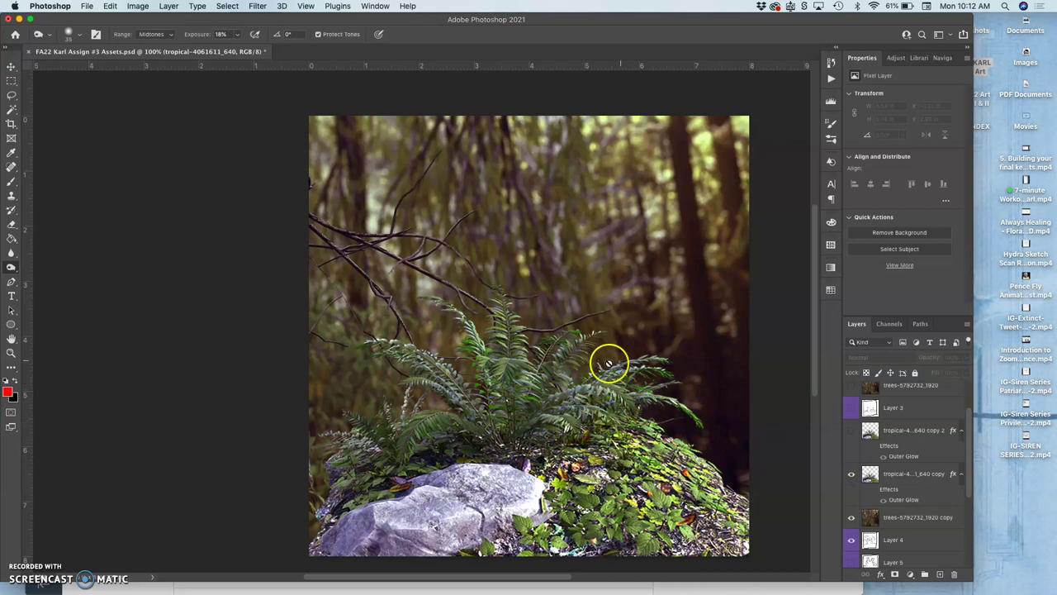
pyautogui.click(852, 430)
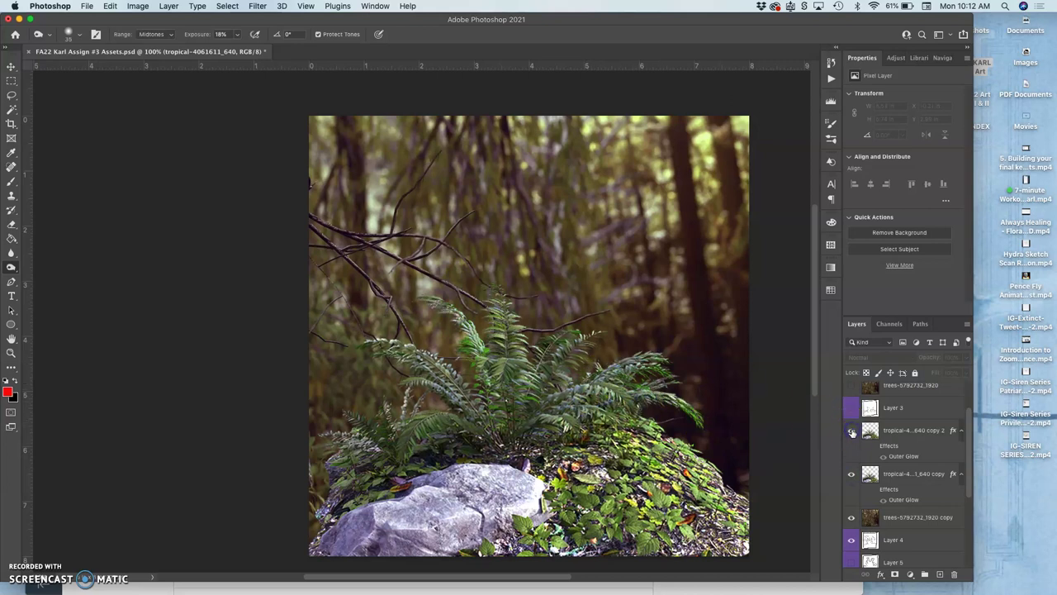
pyautogui.click(851, 476)
# Duplicate fern copy 2 as copy 3 and start Puppet Warp on it
pyautogui.click(891, 435)
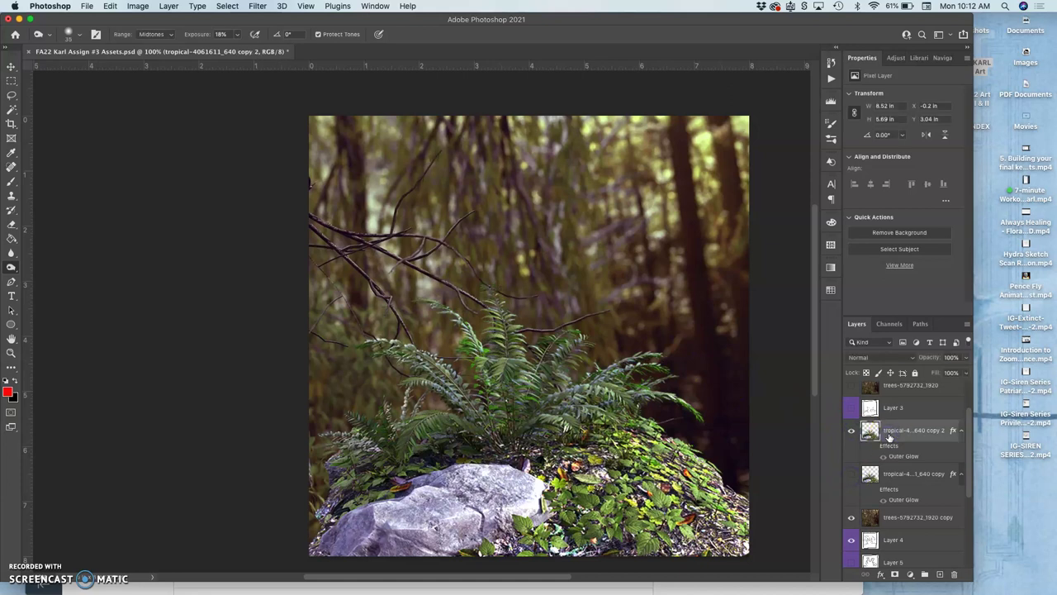
pyautogui.press('super+j')
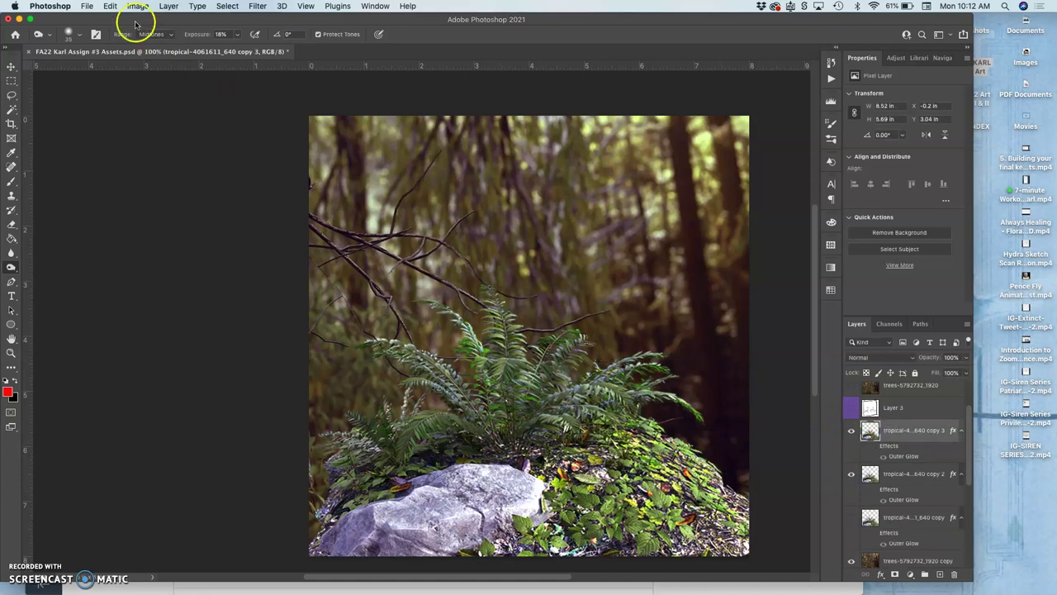
pyautogui.click(110, 5)
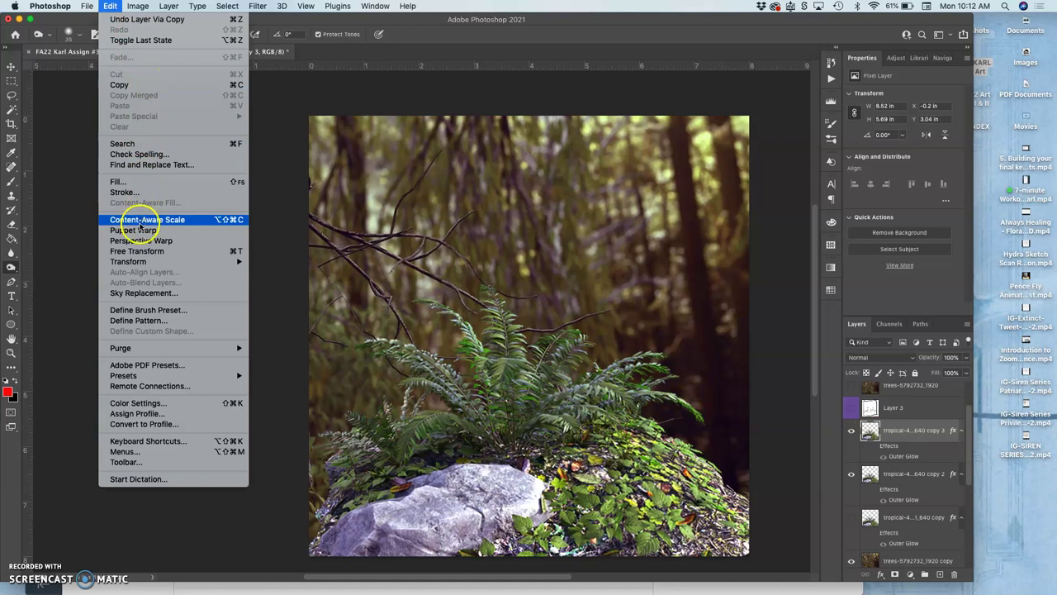
pyautogui.click(139, 230)
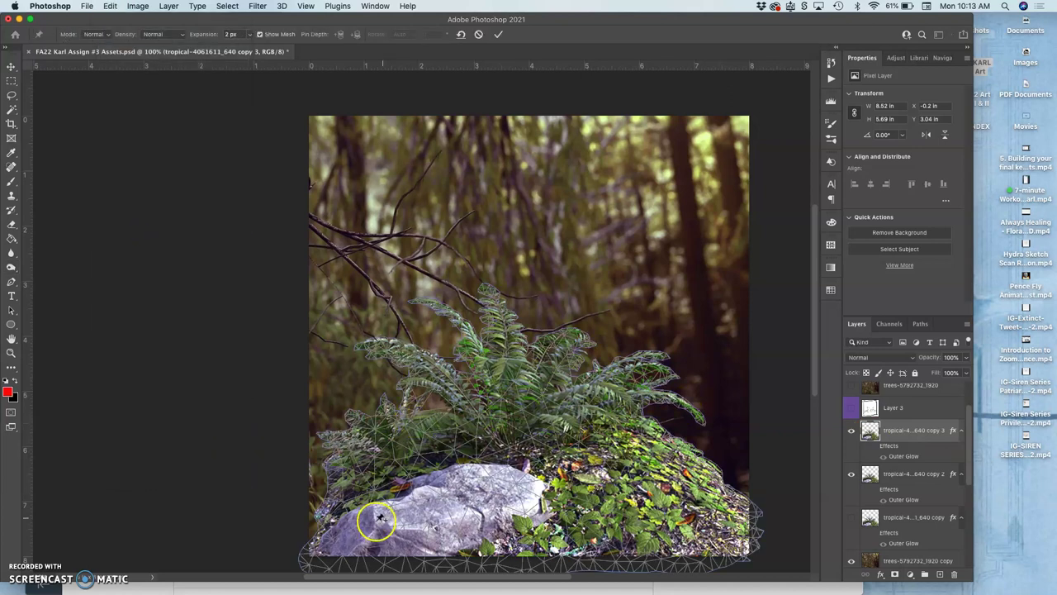
# Pin copy 3 along the fern base, mossy mound, and each frond including the central tip
pyautogui.click(458, 545)
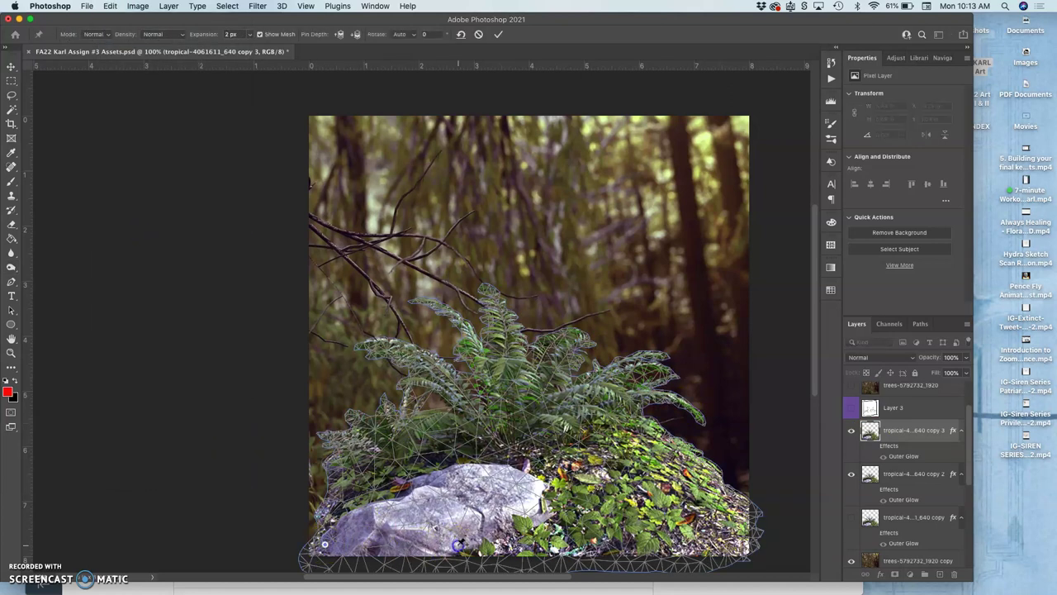
pyautogui.click(610, 546)
pyautogui.click(730, 540)
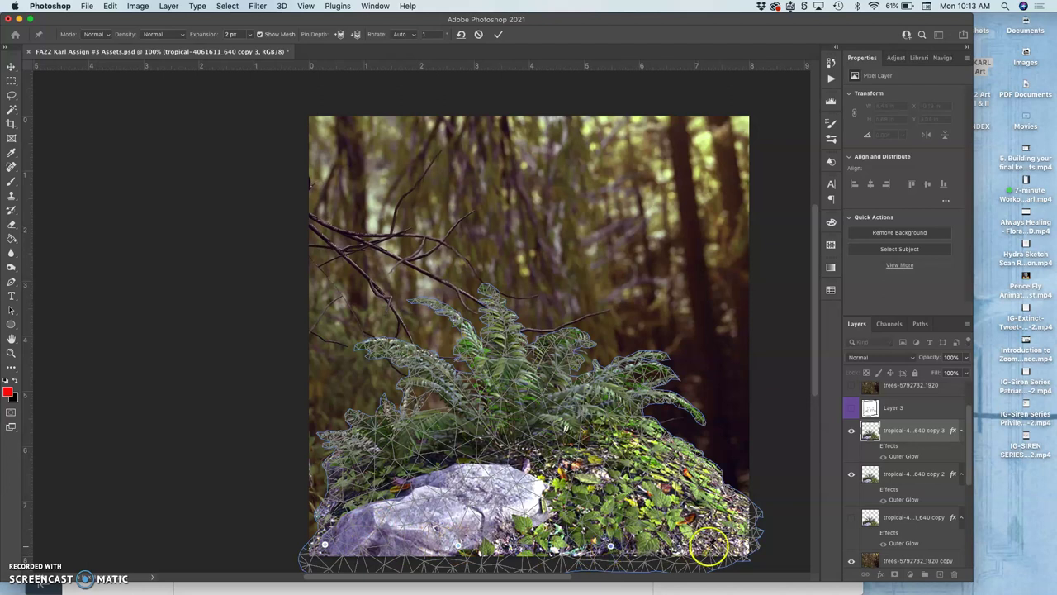
pyautogui.click(674, 461)
pyautogui.click(568, 444)
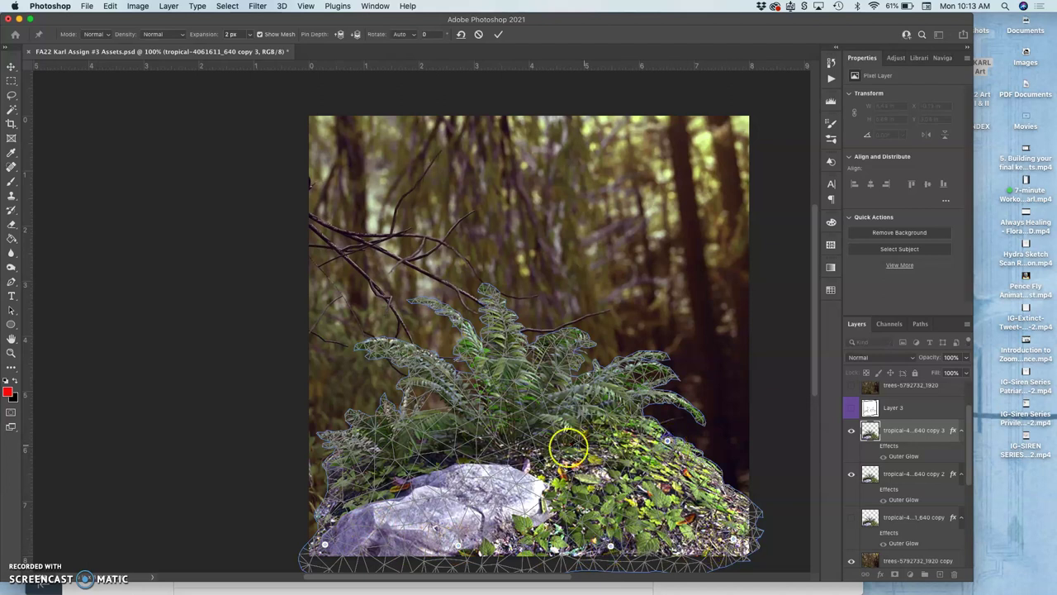
pyautogui.click(408, 455)
pyautogui.click(384, 347)
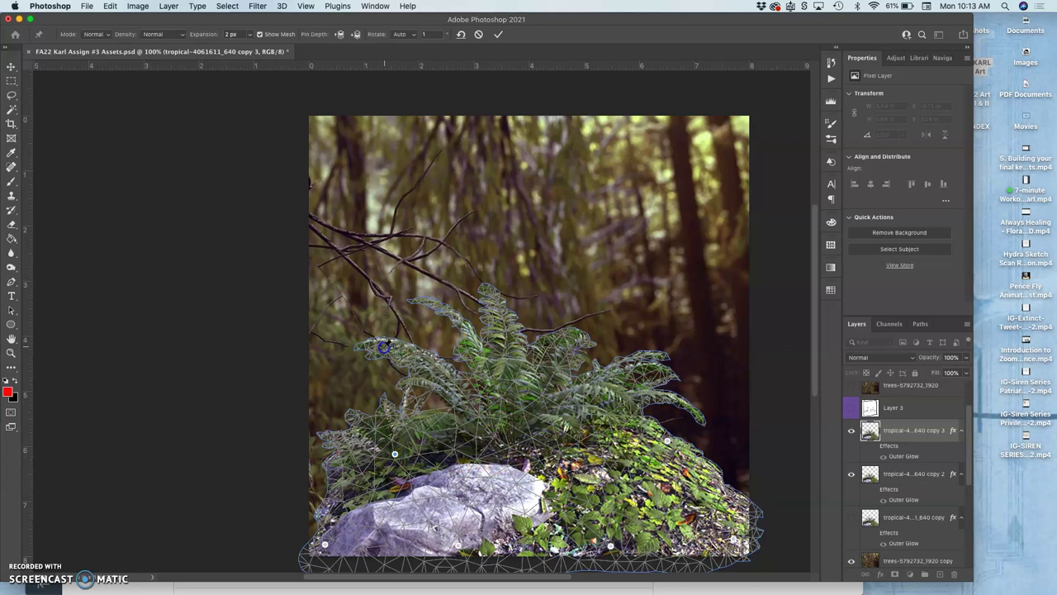
pyautogui.click(459, 309)
pyautogui.click(490, 294)
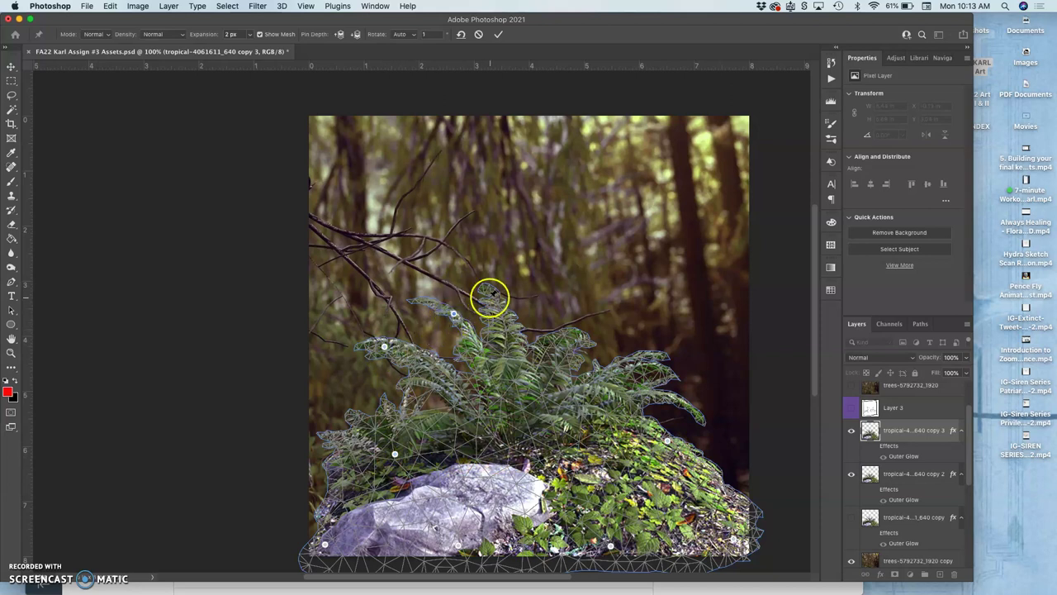
pyautogui.click(573, 334)
pyautogui.click(653, 356)
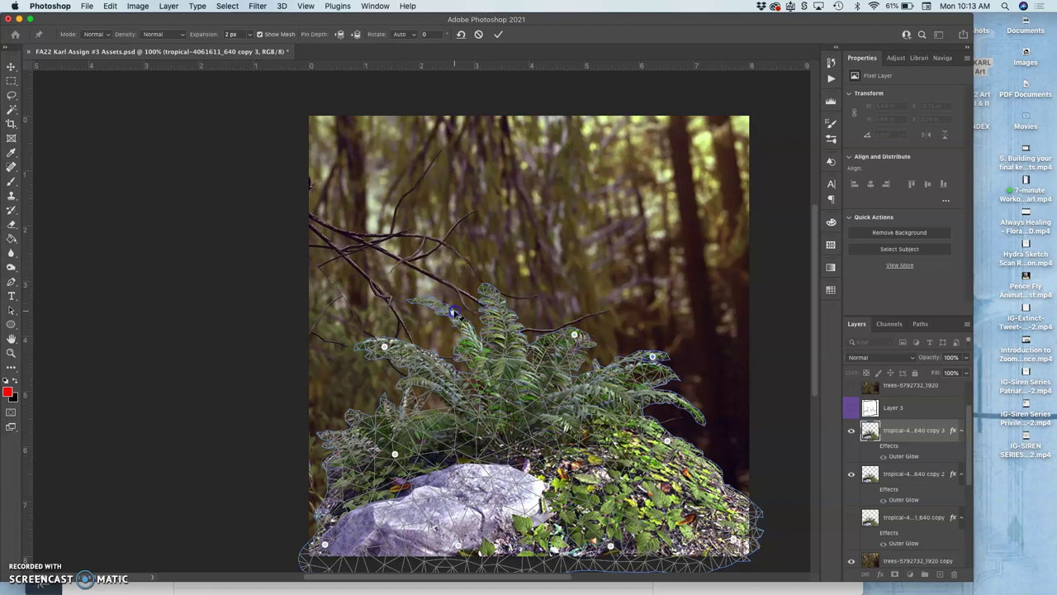
# Bend the central tip left, the left frond down, and the right frond up, then commit
pyautogui.moveTo(453, 312); pyautogui.dragTo(444, 314)
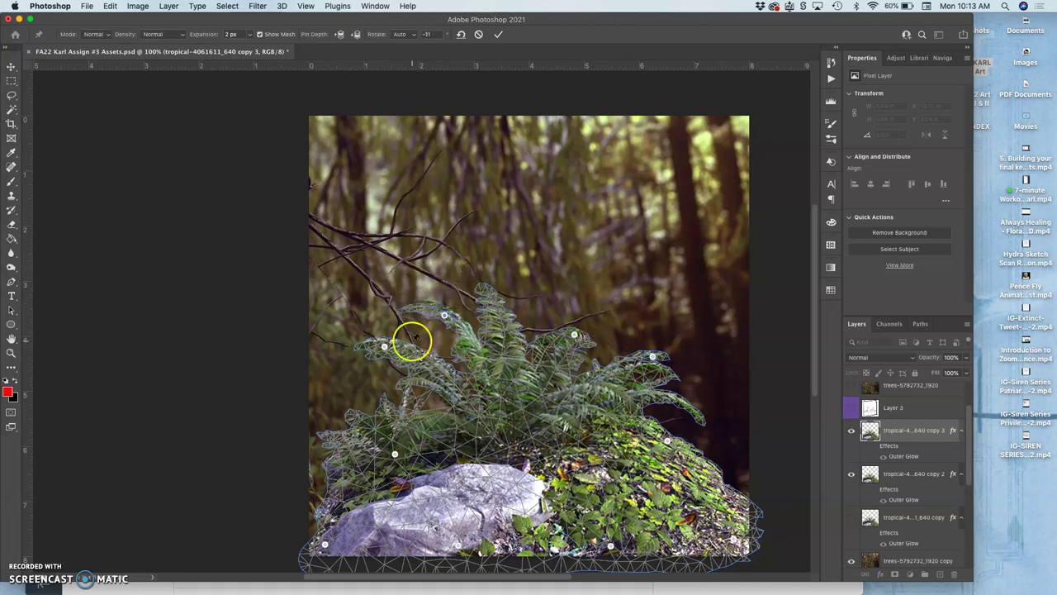
pyautogui.moveTo(384, 345); pyautogui.dragTo(384, 355)
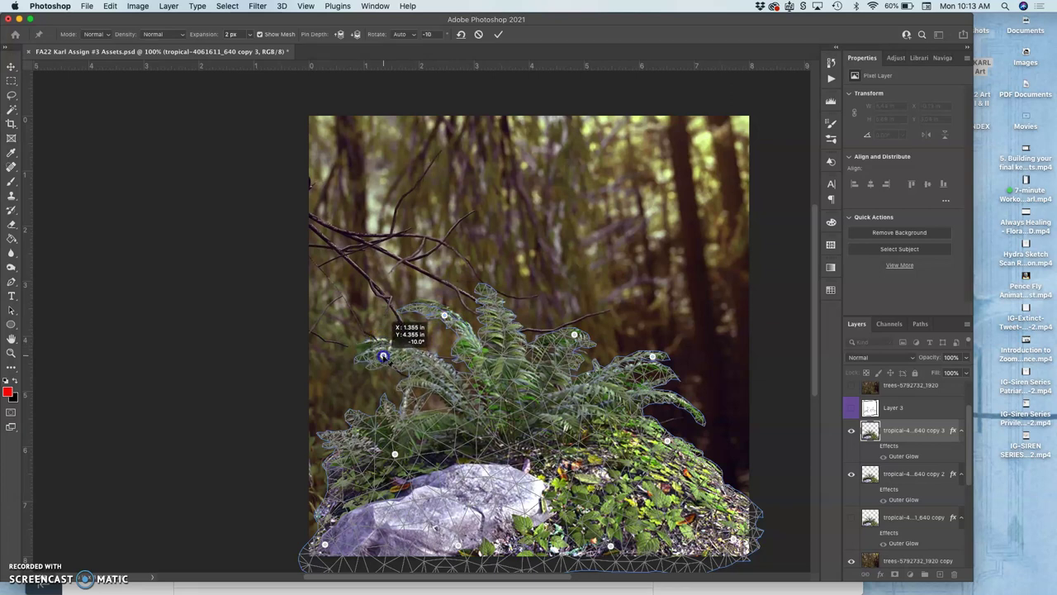
pyautogui.click(652, 357)
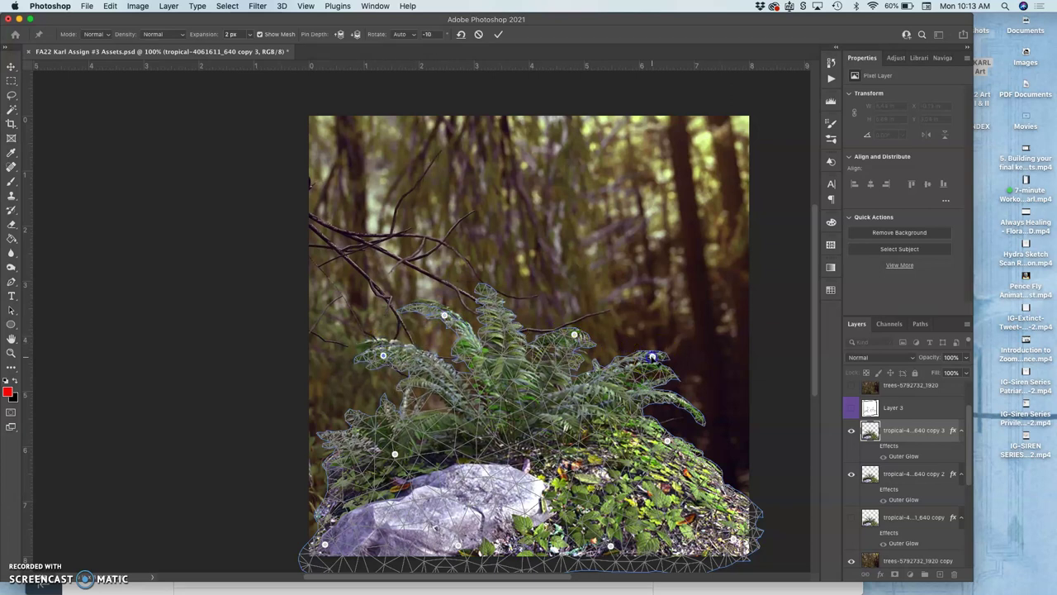
pyautogui.moveTo(653, 357); pyautogui.dragTo(647, 350)
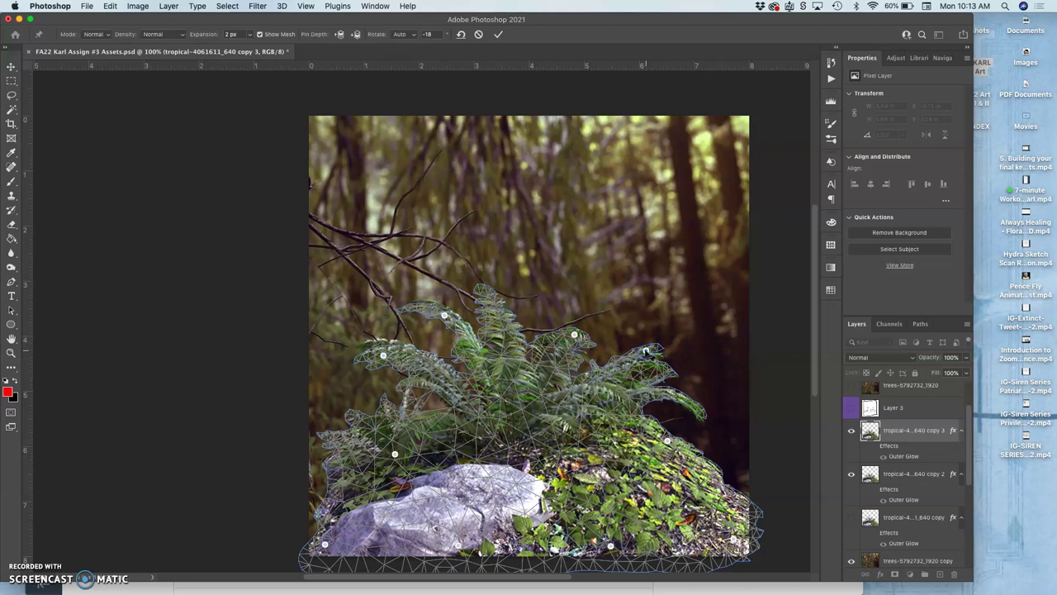
pyautogui.press('Return')
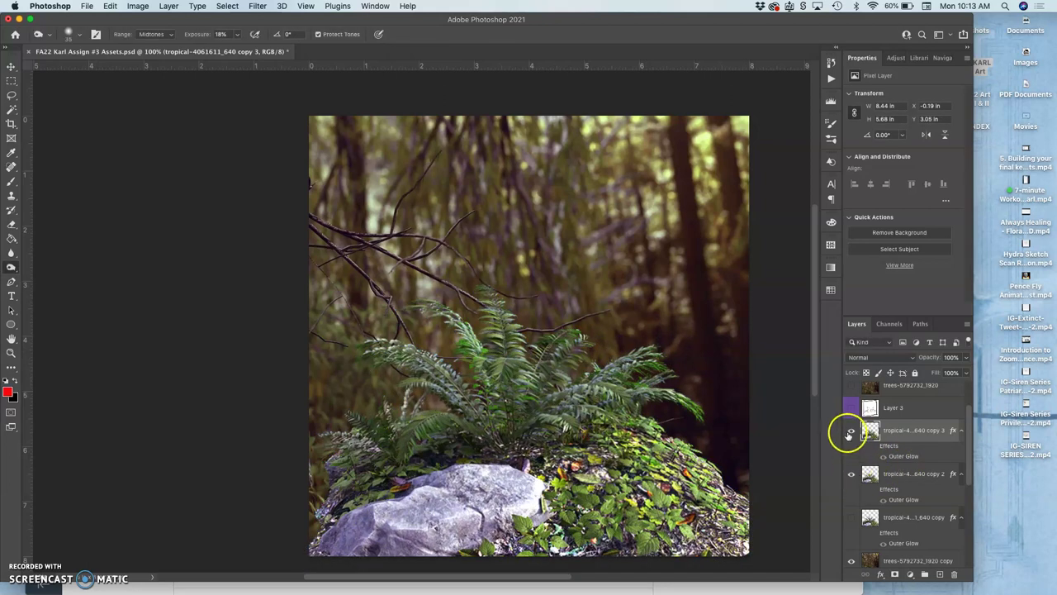
# Toggle copy 3 and copy 2 on and off to compare the two fern poses
pyautogui.click(850, 431)
pyautogui.click(848, 432)
pyautogui.click(849, 433)
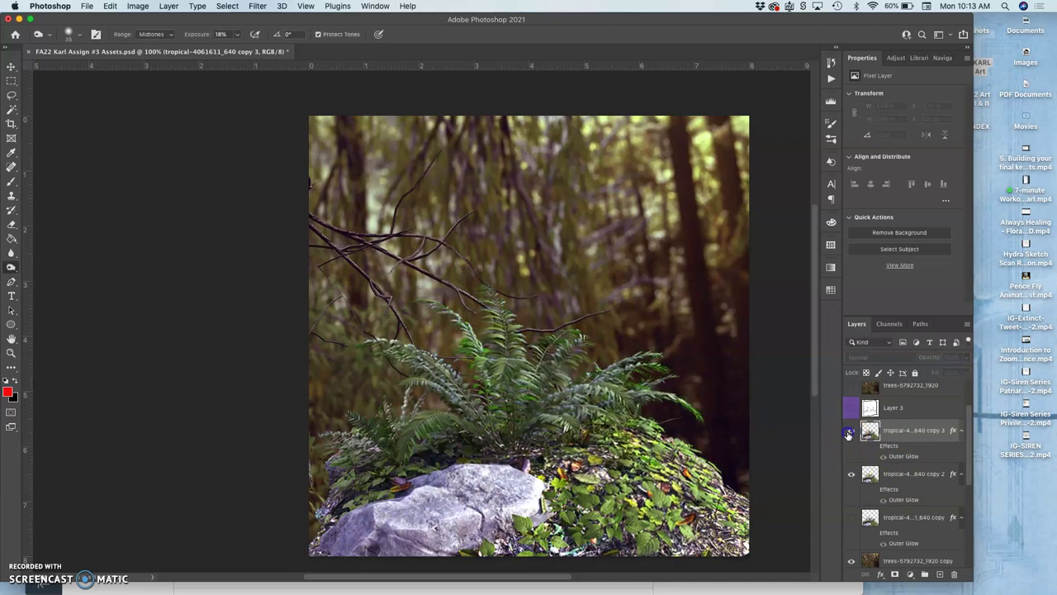
pyautogui.click(850, 432)
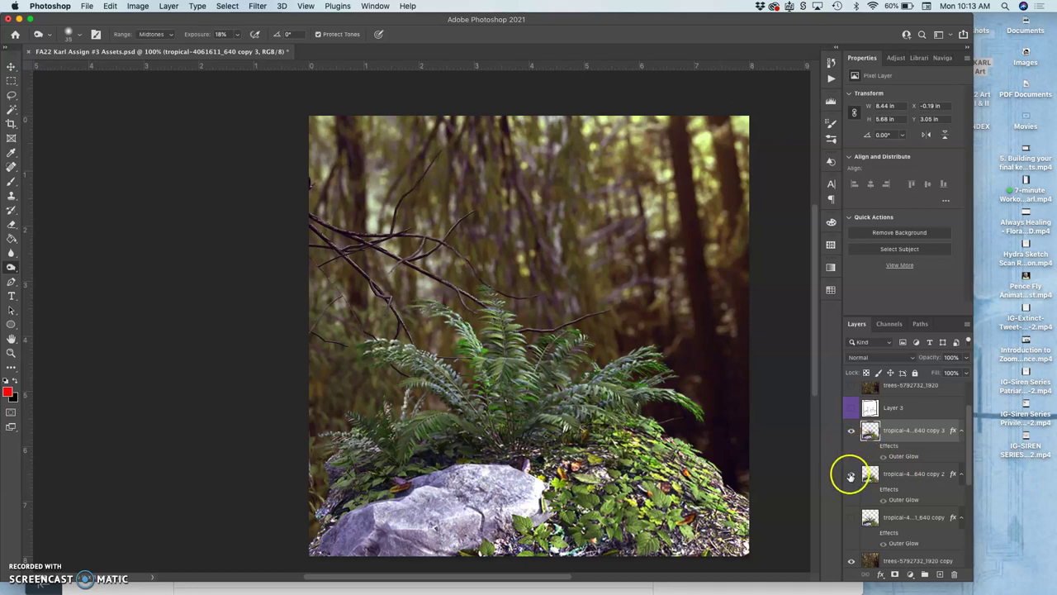
pyautogui.click(850, 476)
pyautogui.click(849, 476)
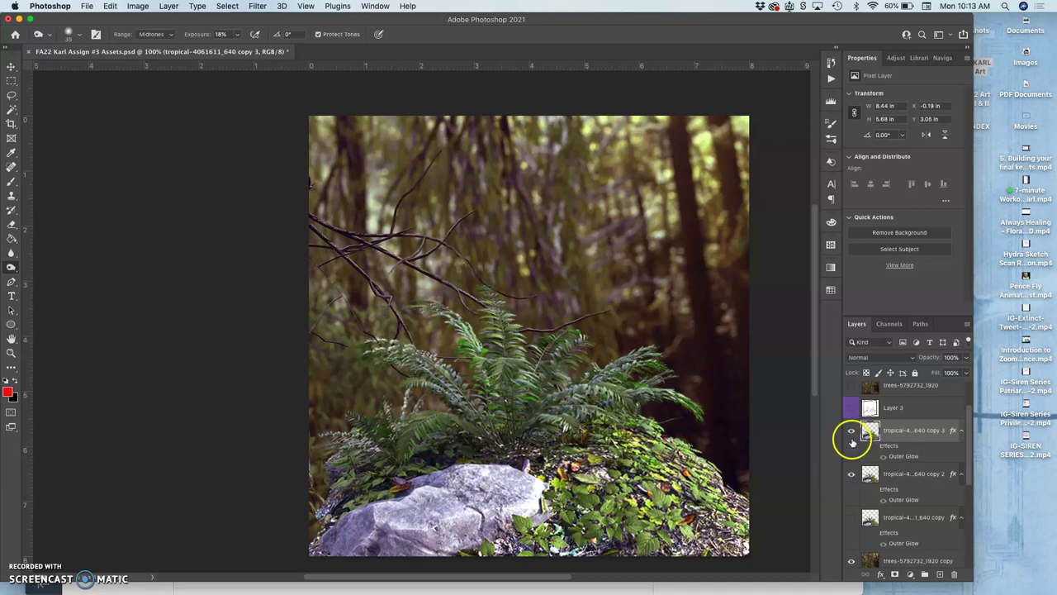
# Duplicate the fern into copy 4 and start Puppet Warp on it
pyautogui.press('super+j')
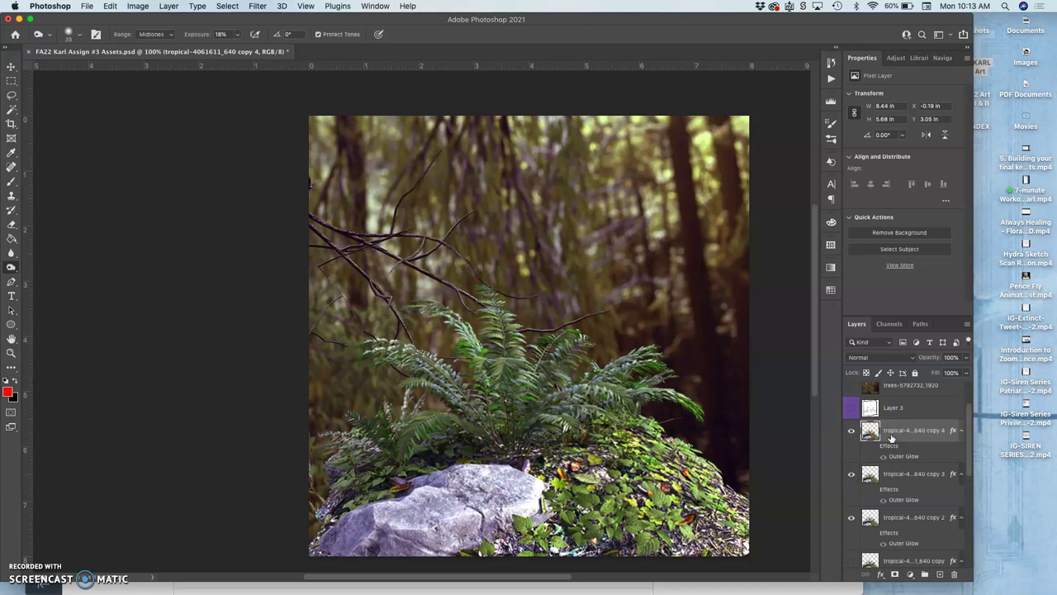
pyautogui.click(109, 6)
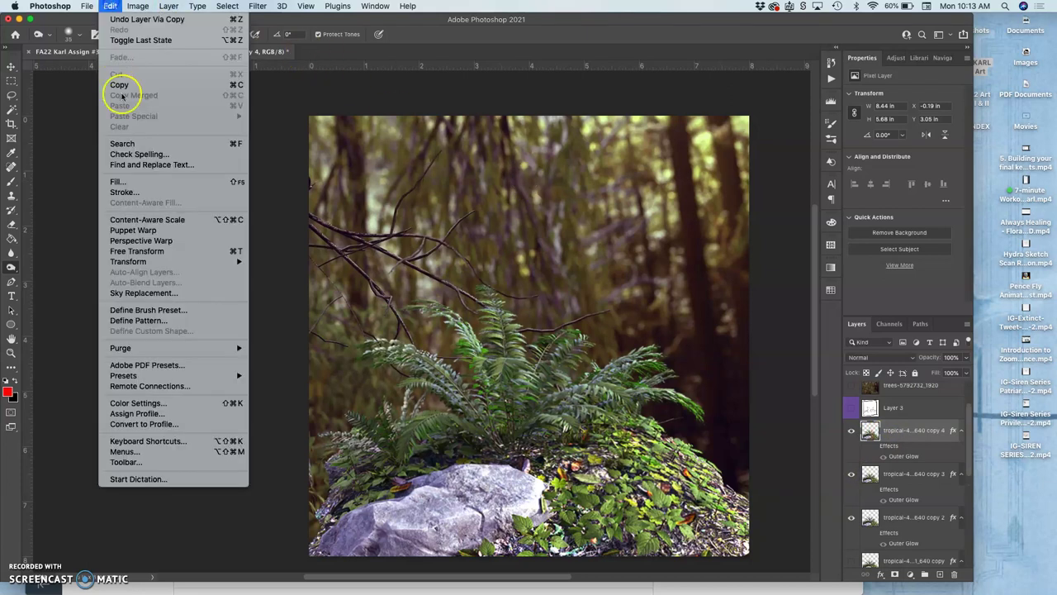
pyautogui.click(137, 233)
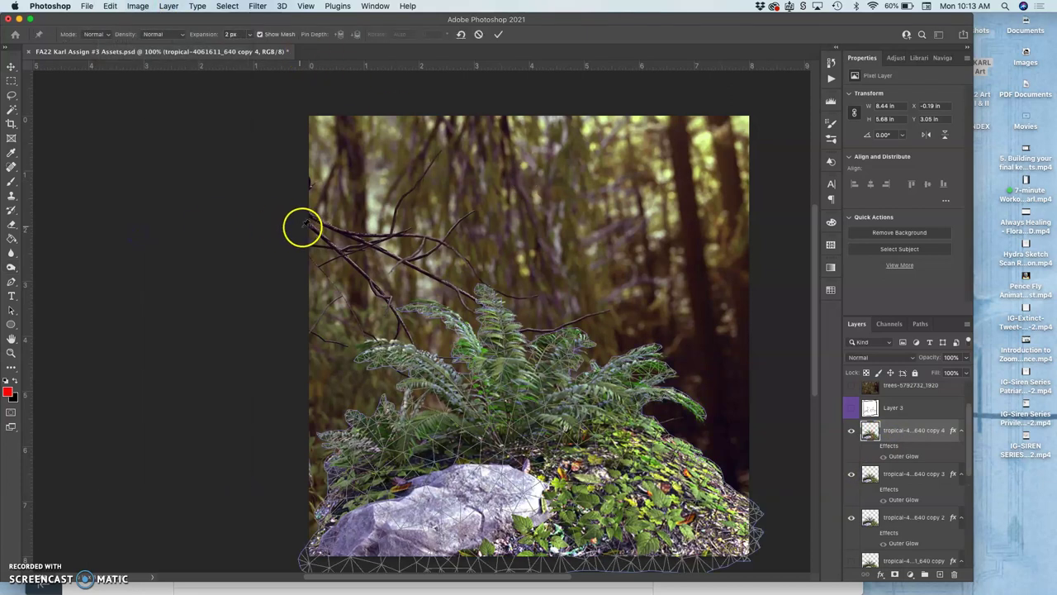
# Pin copy 4 across its base and along the left, right and central fronds
pyautogui.click(327, 544)
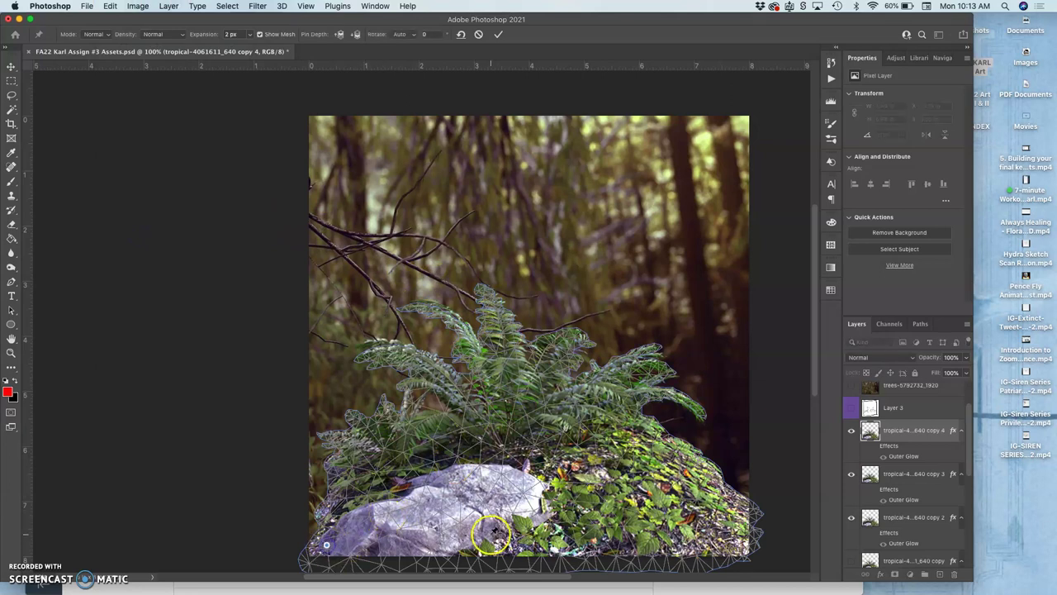
pyautogui.click(519, 538)
pyautogui.click(722, 542)
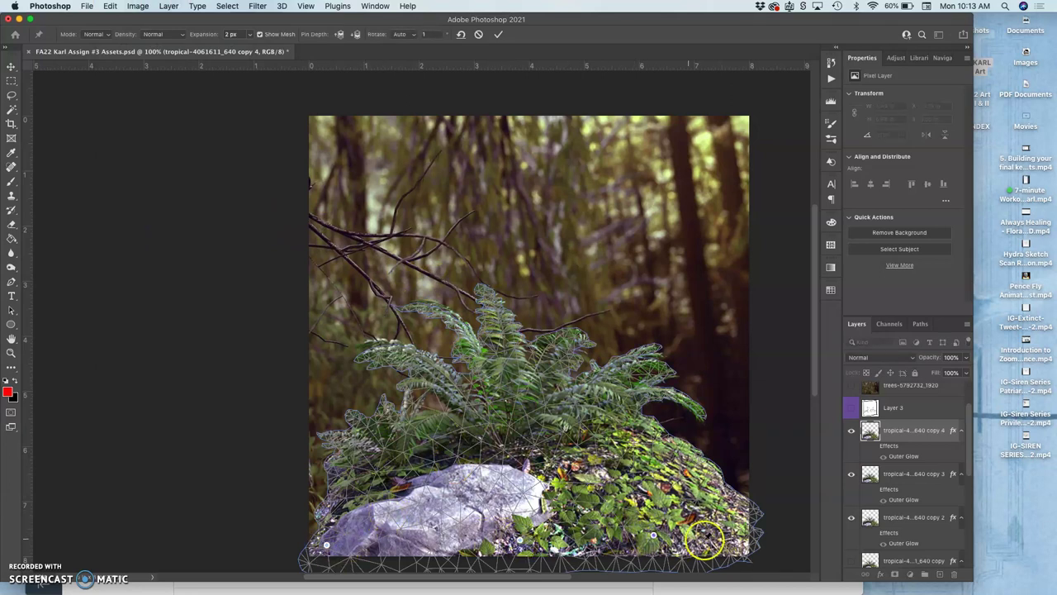
pyautogui.click(634, 428)
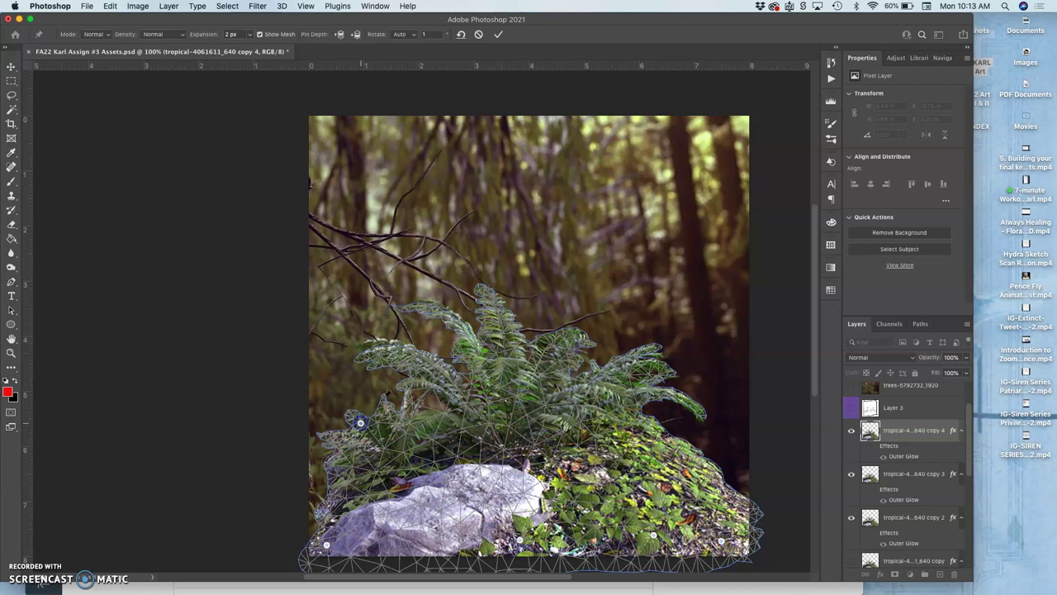
pyautogui.click(406, 355)
pyautogui.click(457, 318)
pyautogui.click(675, 447)
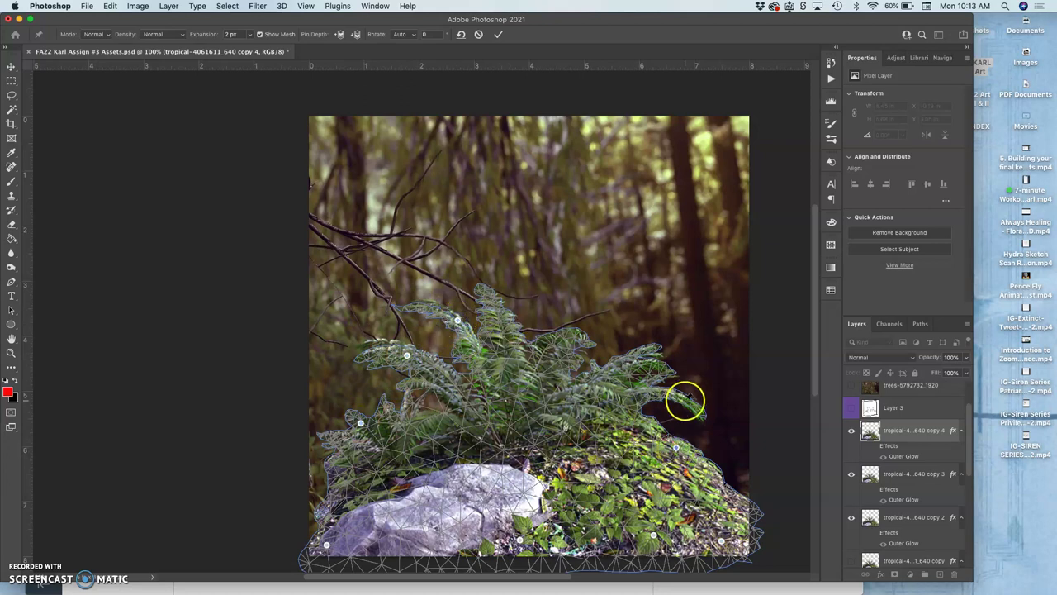
pyautogui.click(685, 400)
pyautogui.click(665, 367)
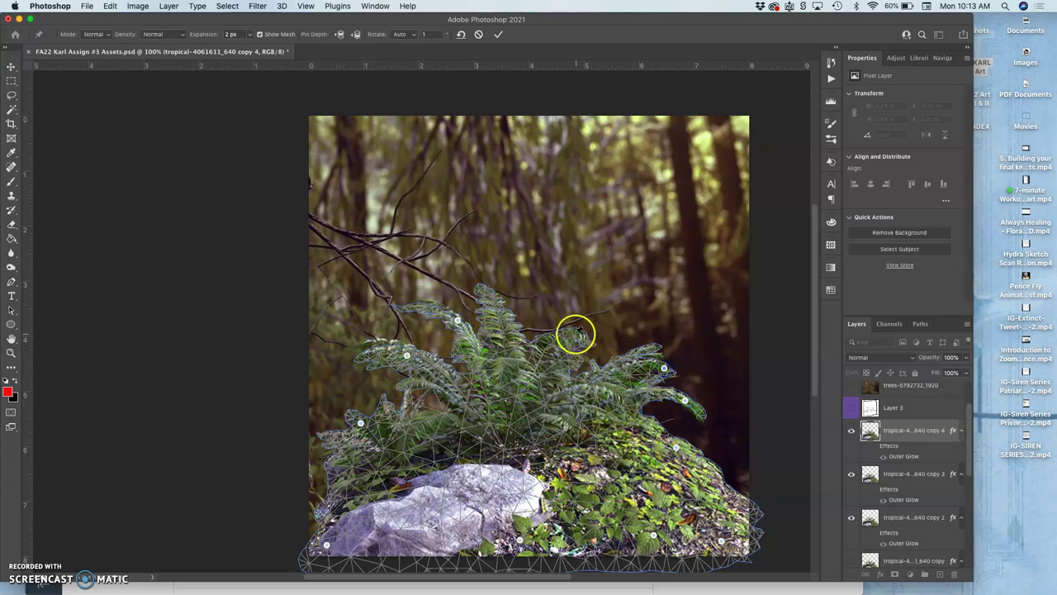
pyautogui.click(576, 334)
pyautogui.click(497, 306)
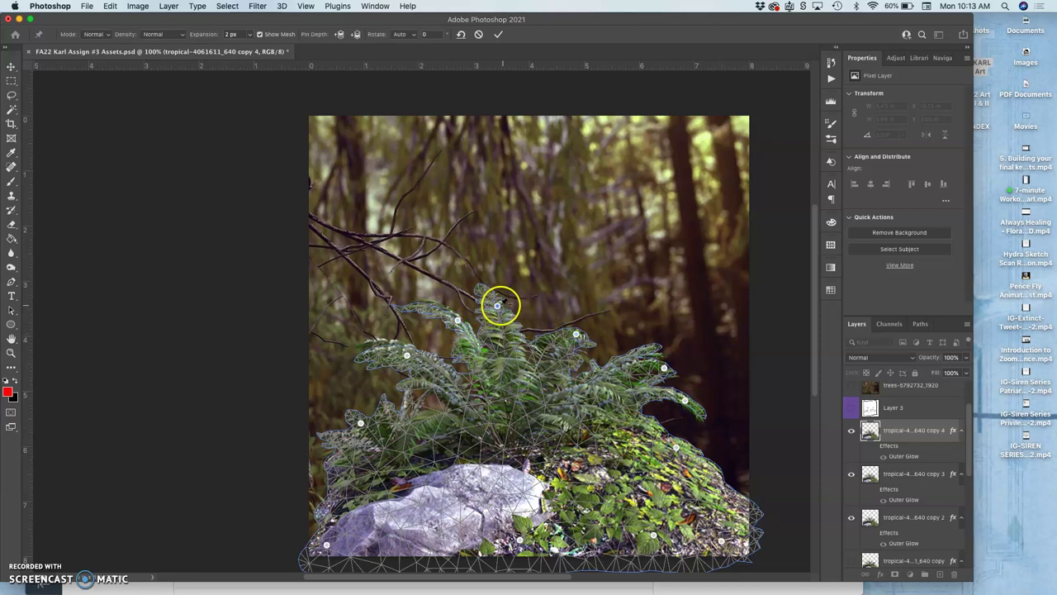
# Nudge the top right, bend the left frond right and the right frond left, then commit
pyautogui.moveTo(498, 305); pyautogui.dragTo(502, 304)
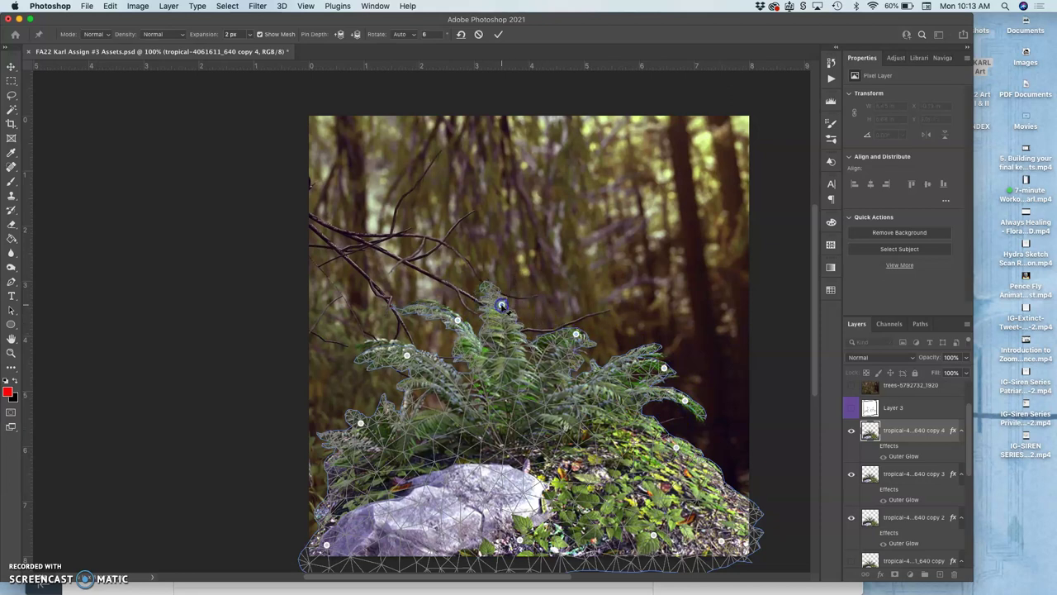
pyautogui.click(444, 357)
pyautogui.moveTo(406, 357); pyautogui.dragTo(417, 354)
pyautogui.click(664, 367)
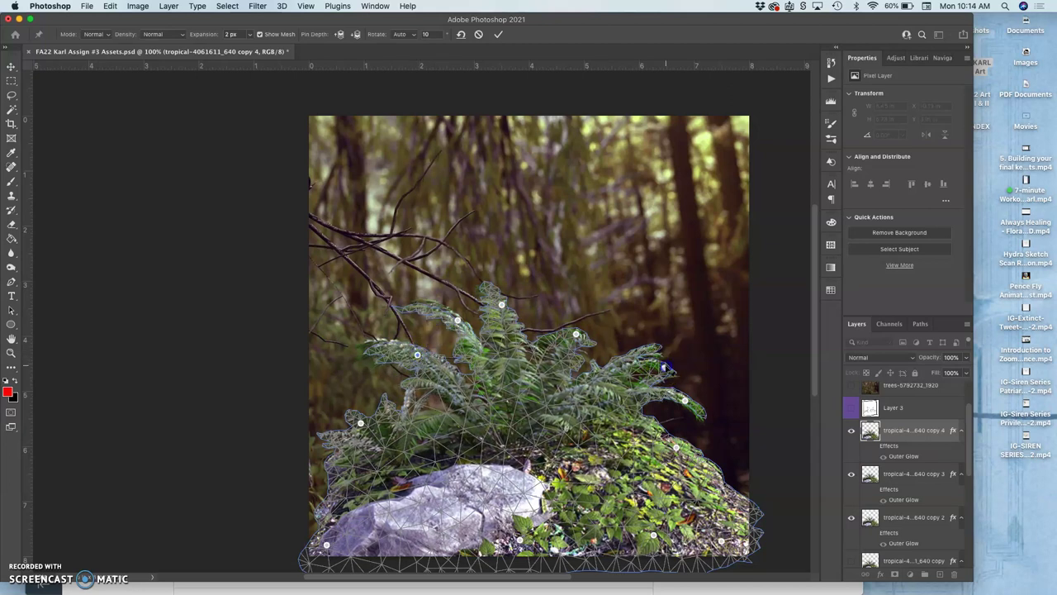
pyautogui.moveTo(664, 367); pyautogui.dragTo(658, 365)
pyautogui.click(577, 335)
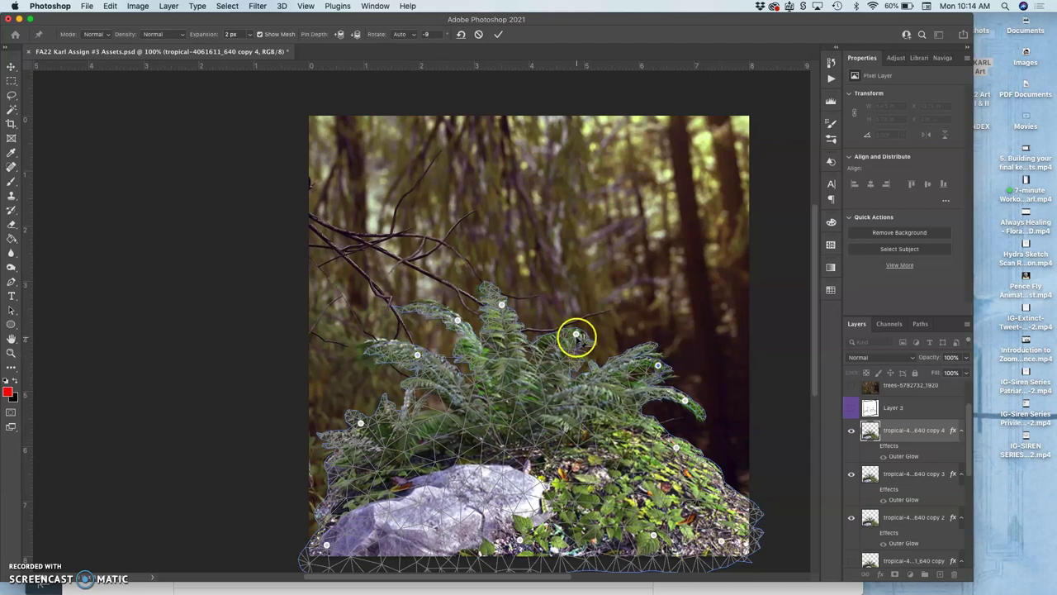
pyautogui.moveTo(581, 334); pyautogui.dragTo(583, 335)
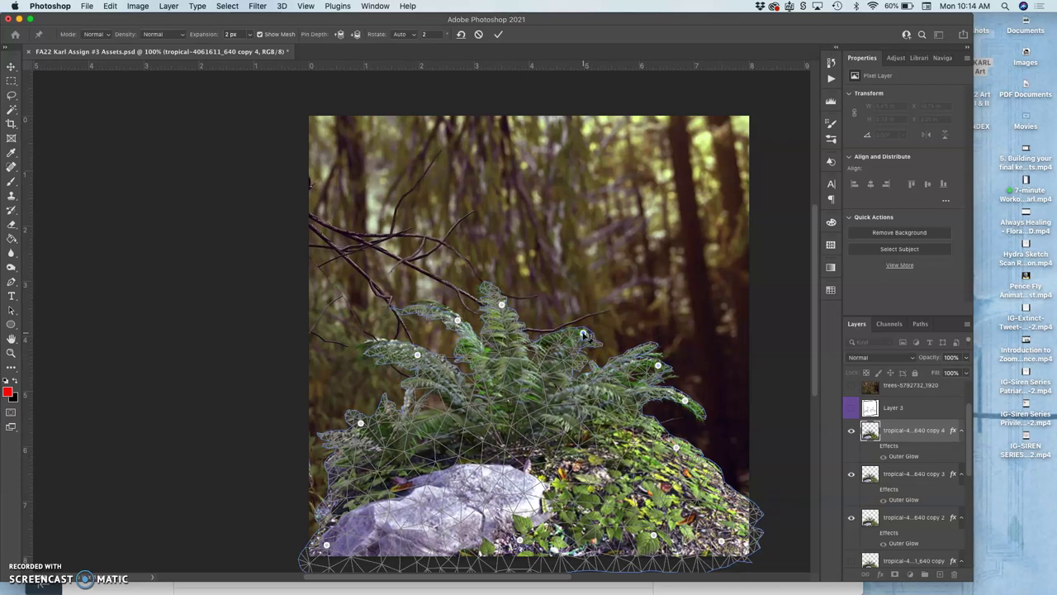
pyautogui.press('Return')
# Hide the top fern copies and delete the unused original 'tropical…640 copy' layer
pyautogui.press('o')
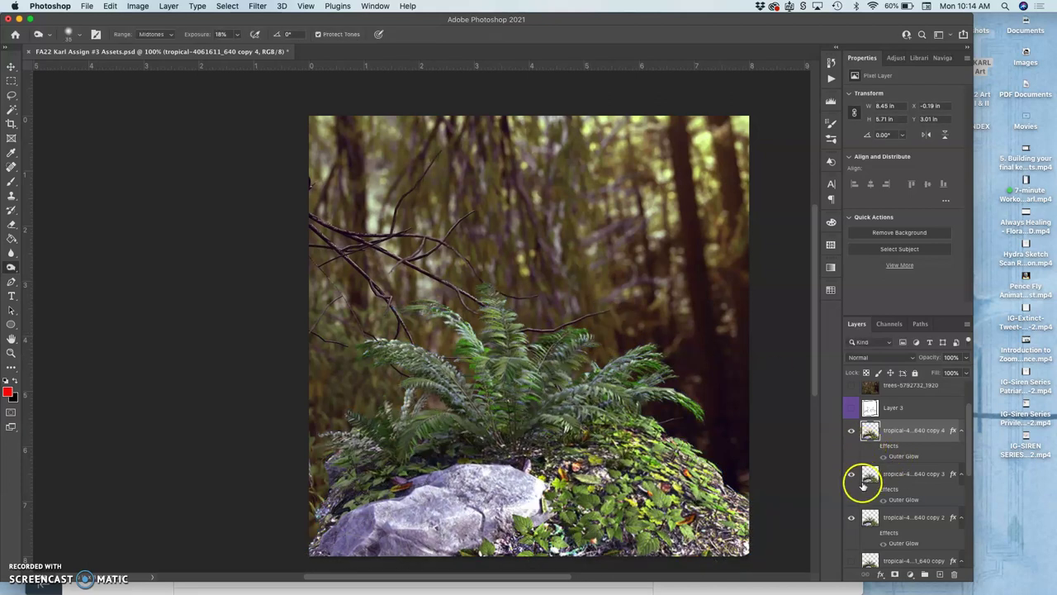
pyautogui.click(850, 432)
pyautogui.click(852, 474)
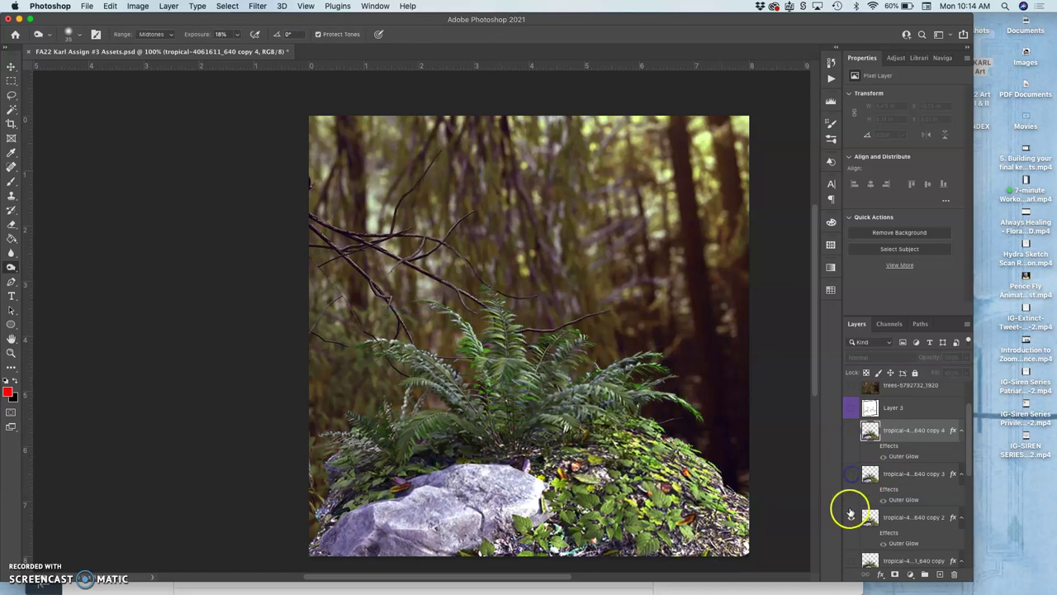
pyautogui.click(850, 516)
pyautogui.click(850, 517)
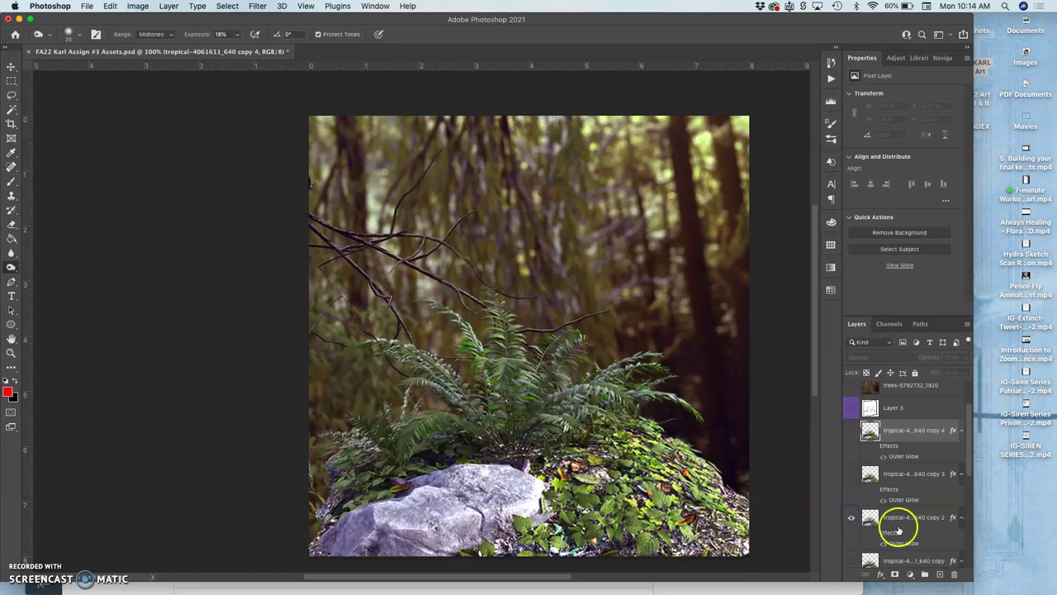
pyautogui.scroll(-2, 898, 529)
pyautogui.click(898, 497)
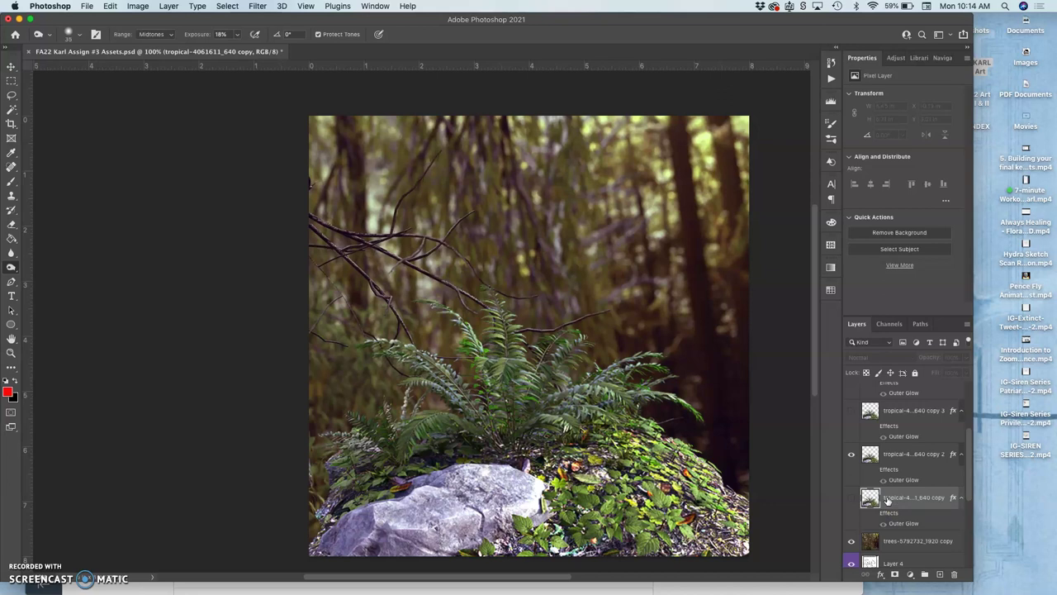
pyautogui.press('Delete')
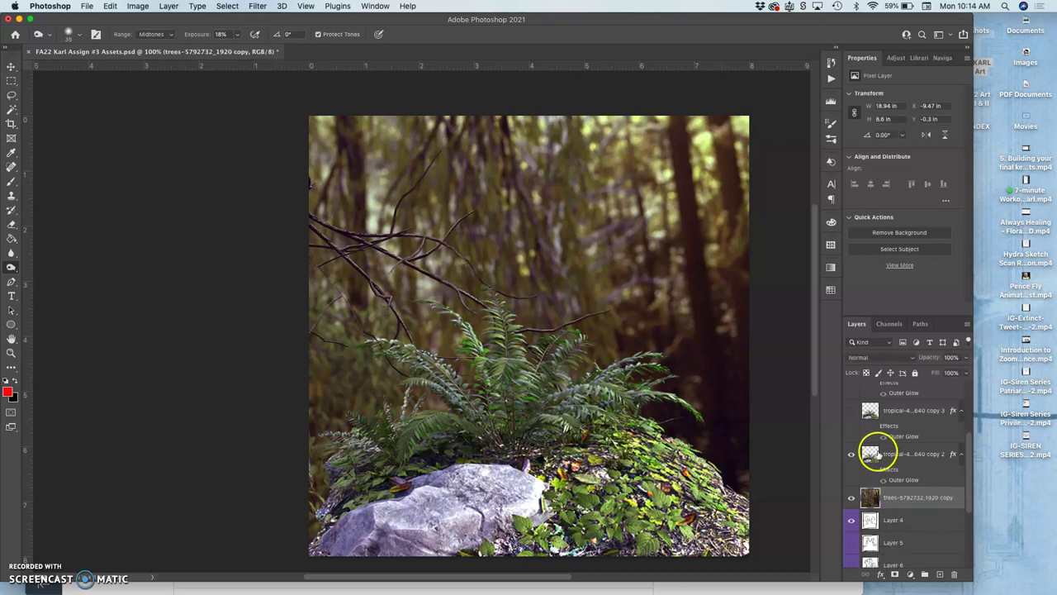
# Recheck copy 4's visibility, then hide fern copies 3 and 2
pyautogui.scroll(2, 875, 463)
pyautogui.click(849, 465)
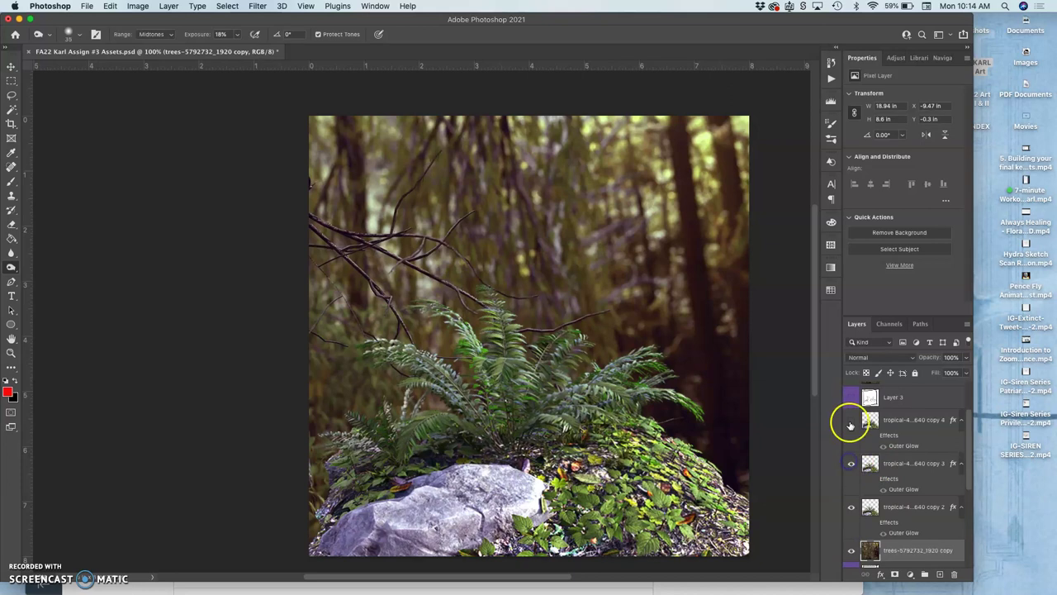
pyautogui.click(851, 420)
pyautogui.click(851, 419)
pyautogui.click(851, 465)
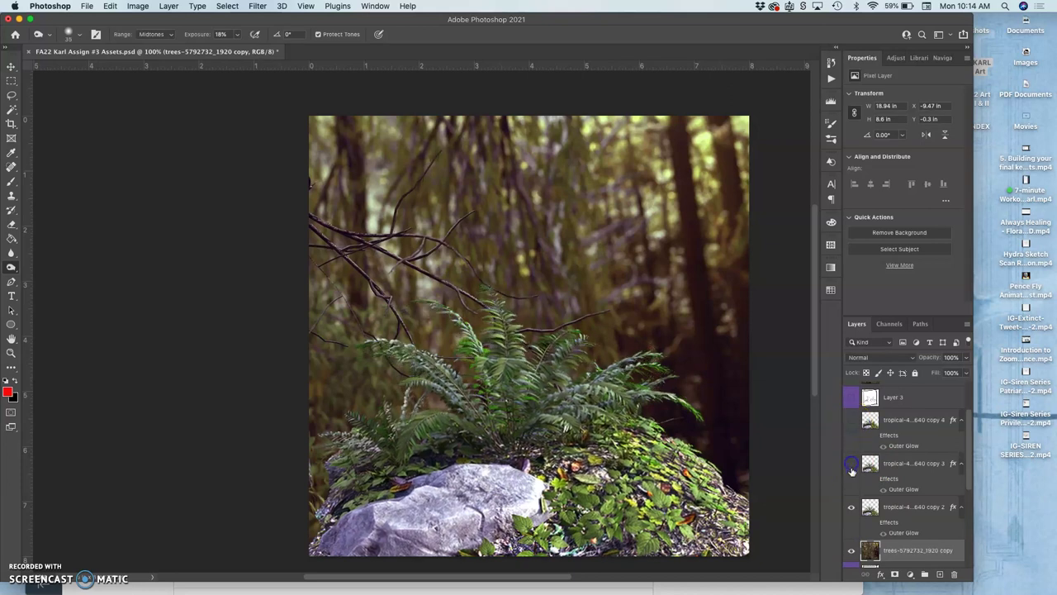
pyautogui.click(850, 508)
# Hide the trees layer and Layer 4, and show Layer 5 at 100% opacity
pyautogui.click(850, 551)
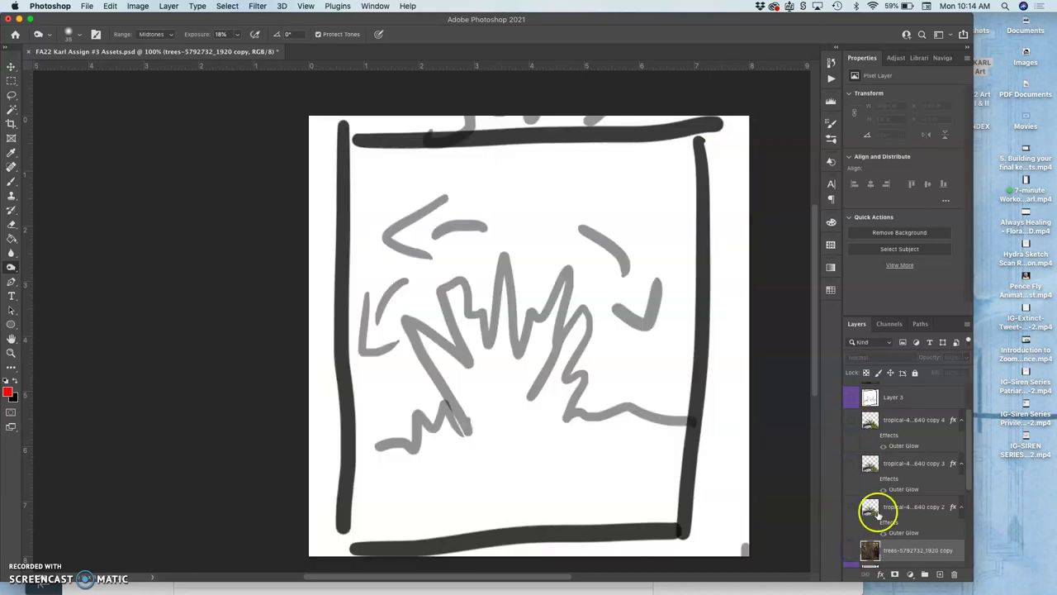
pyautogui.scroll(-2, 872, 507)
pyautogui.click(853, 512)
pyautogui.click(852, 534)
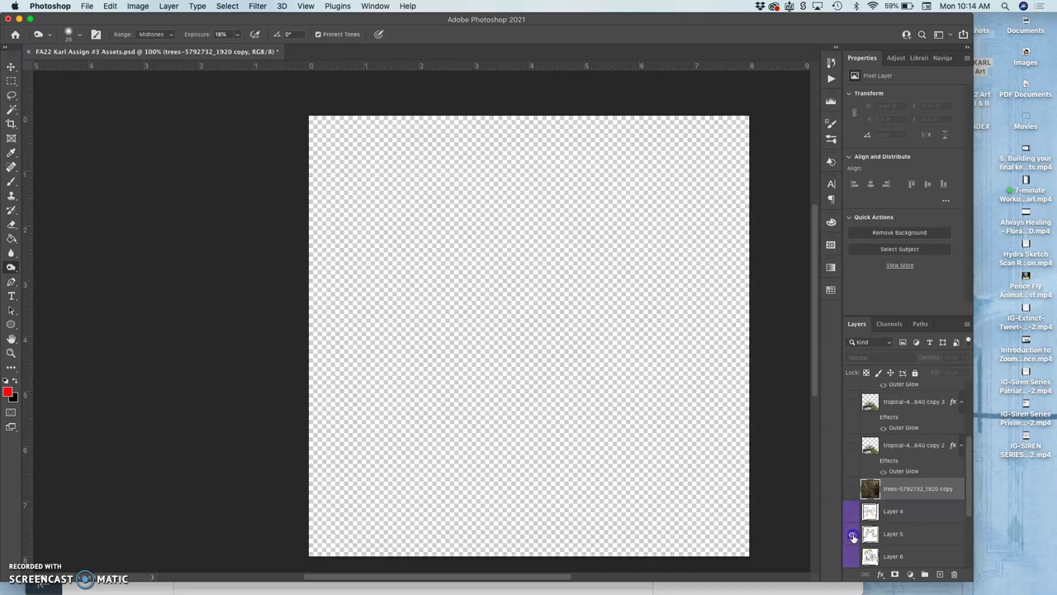
pyautogui.click(898, 539)
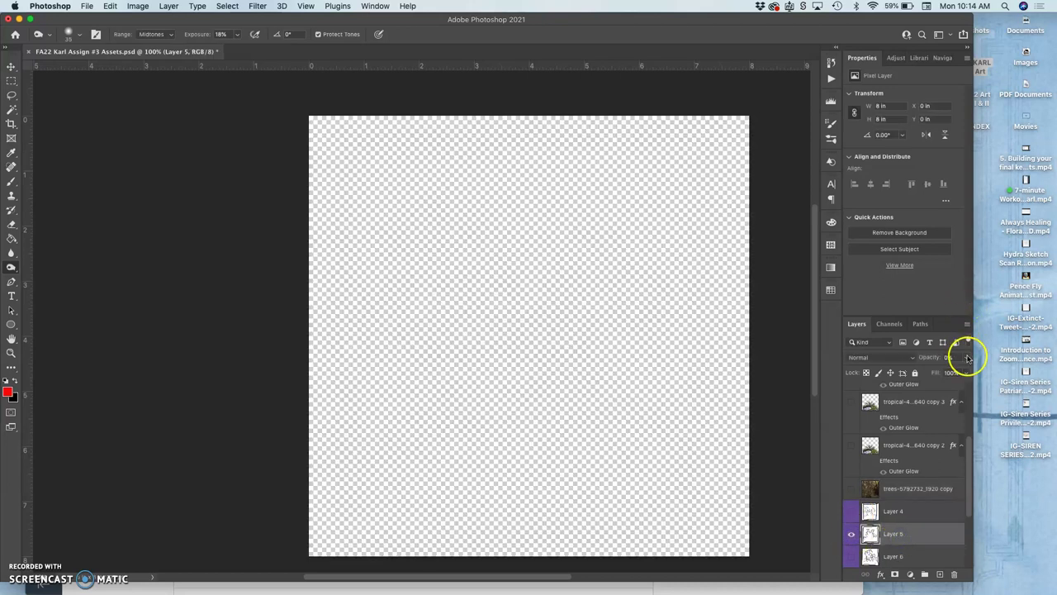
pyautogui.click(967, 357)
pyautogui.moveTo(914, 373); pyautogui.dragTo(1021, 376)
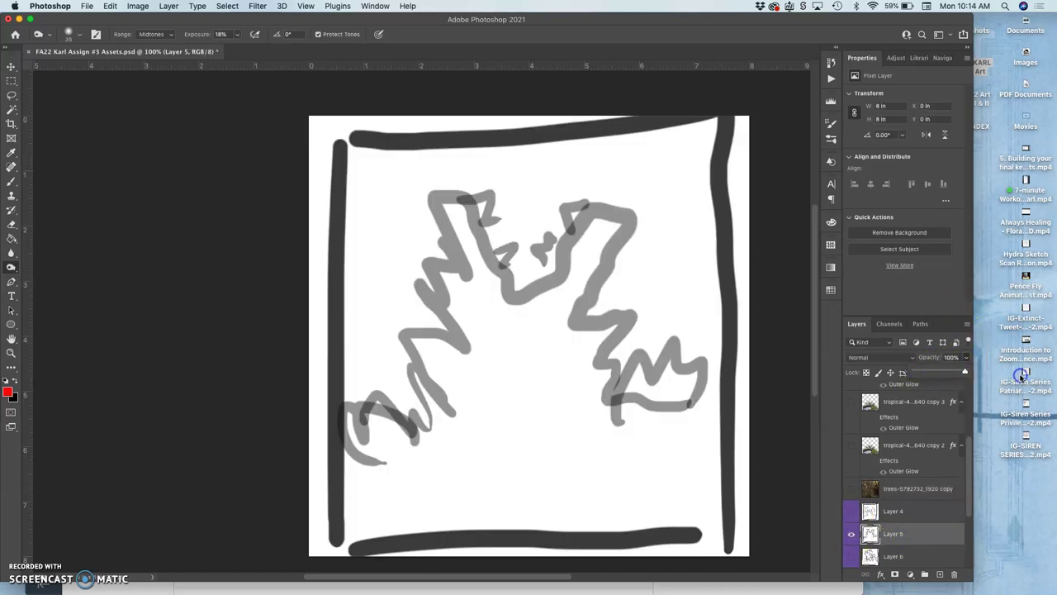
# Save the document, then select the trees copy and tropical copy 4 layers
pyautogui.click(88, 6)
pyautogui.click(89, 122)
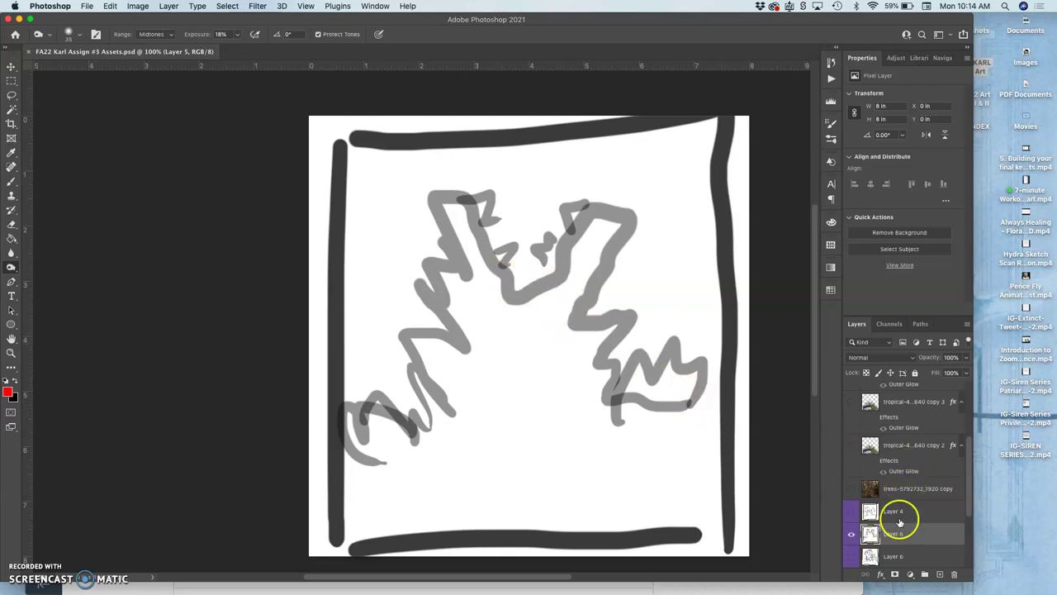
pyautogui.click(903, 490)
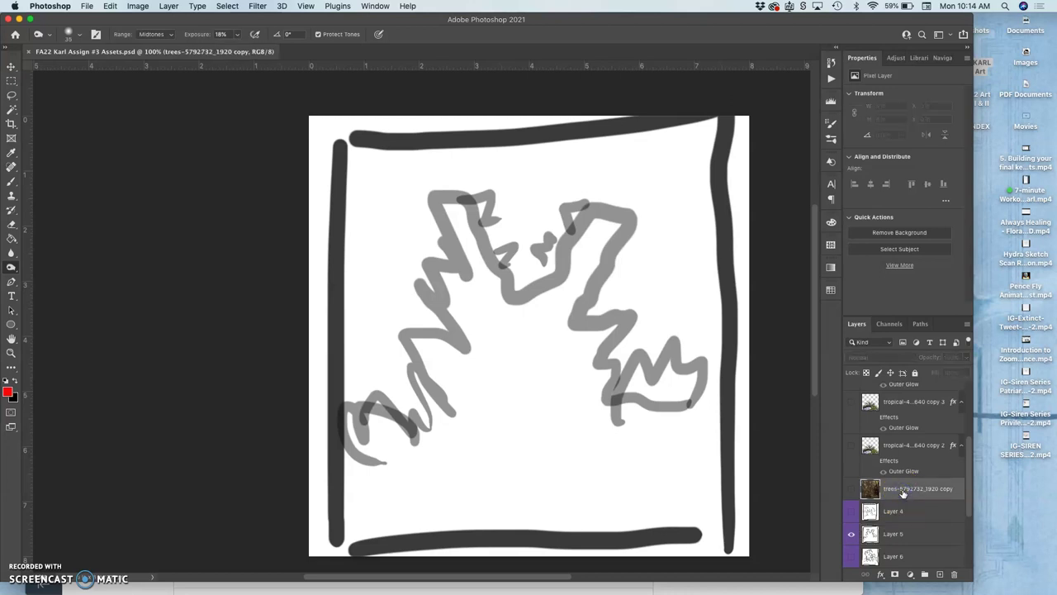
pyautogui.scroll(3, 903, 493)
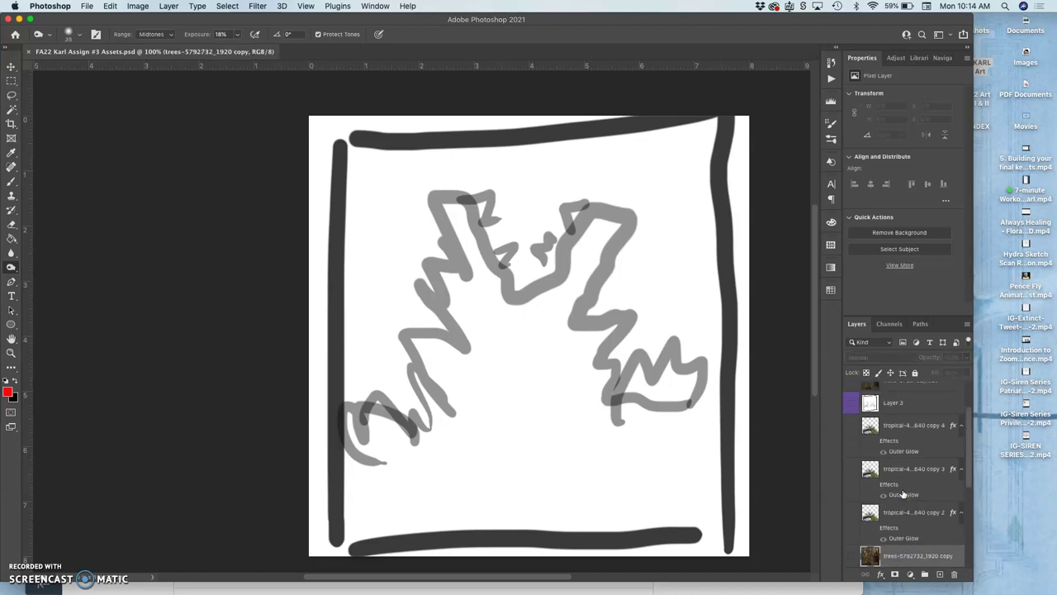
pyautogui.click(904, 434)
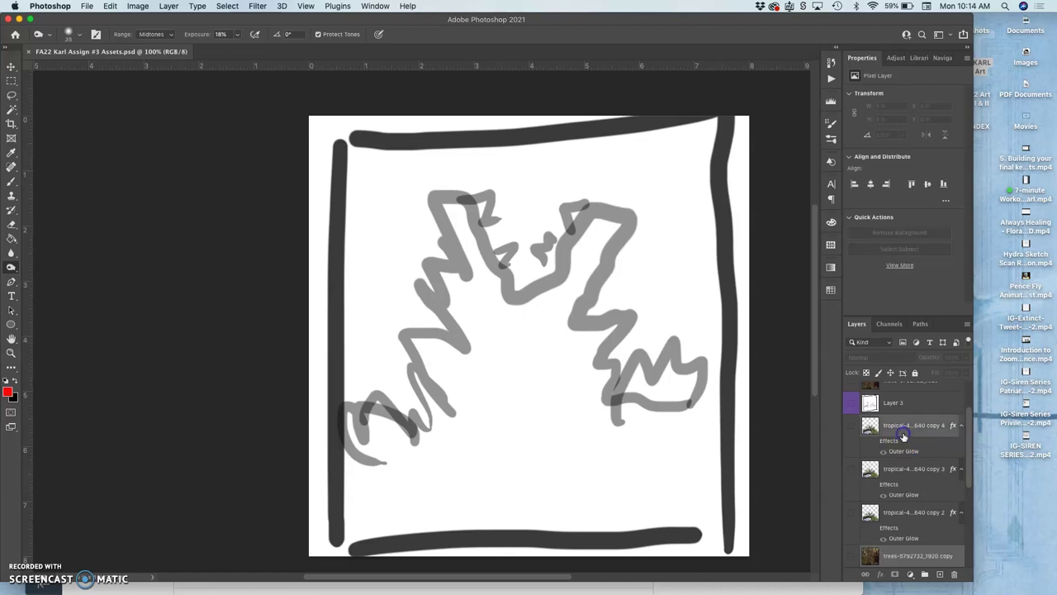
# Place fern and trees copies beneath Layer 4, show them, and hide the fern's Outer Glow
pyautogui.moveTo(918, 443); pyautogui.dragTo(902, 545)
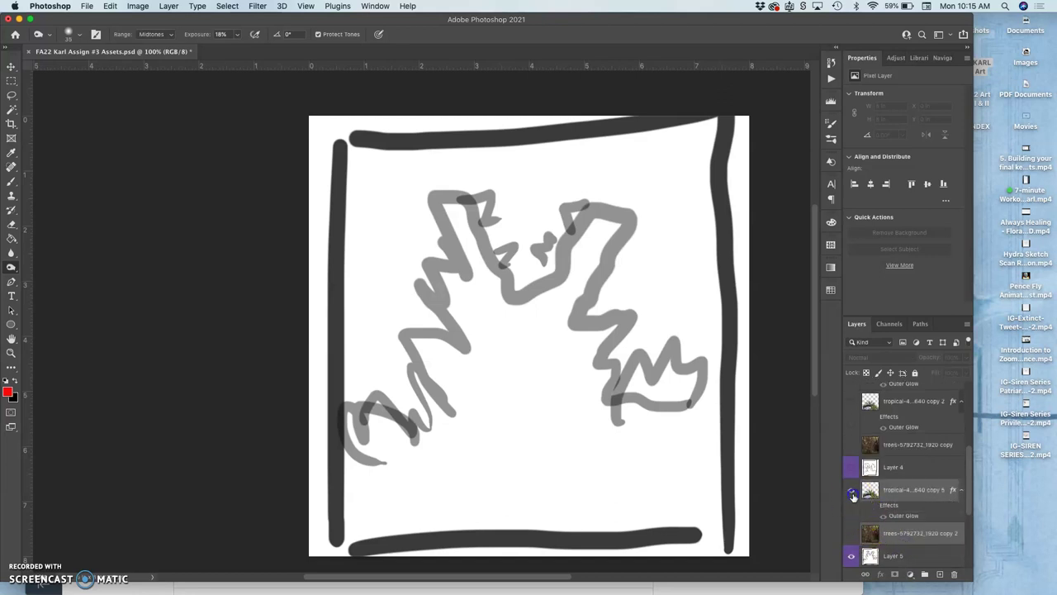
pyautogui.click(852, 491)
pyautogui.click(852, 533)
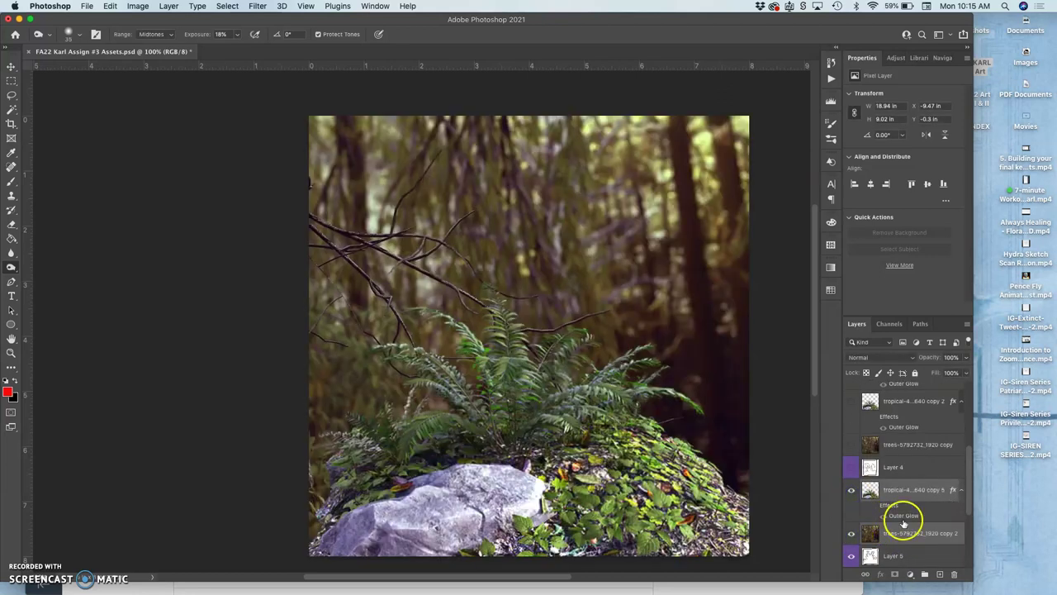
pyautogui.click(876, 508)
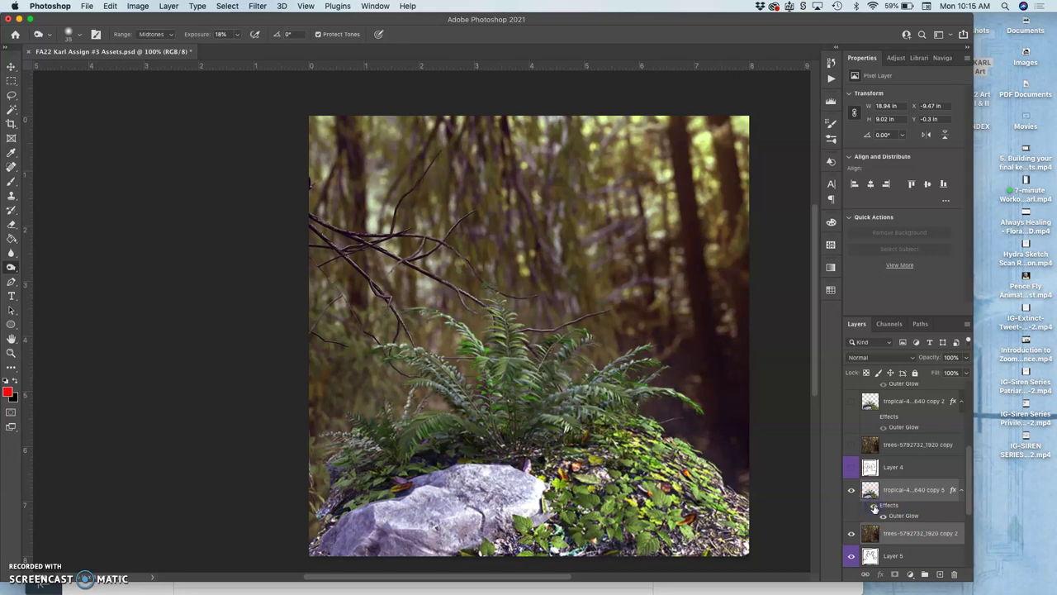
pyautogui.click(875, 508)
pyautogui.click(875, 508)
pyautogui.click(875, 508)
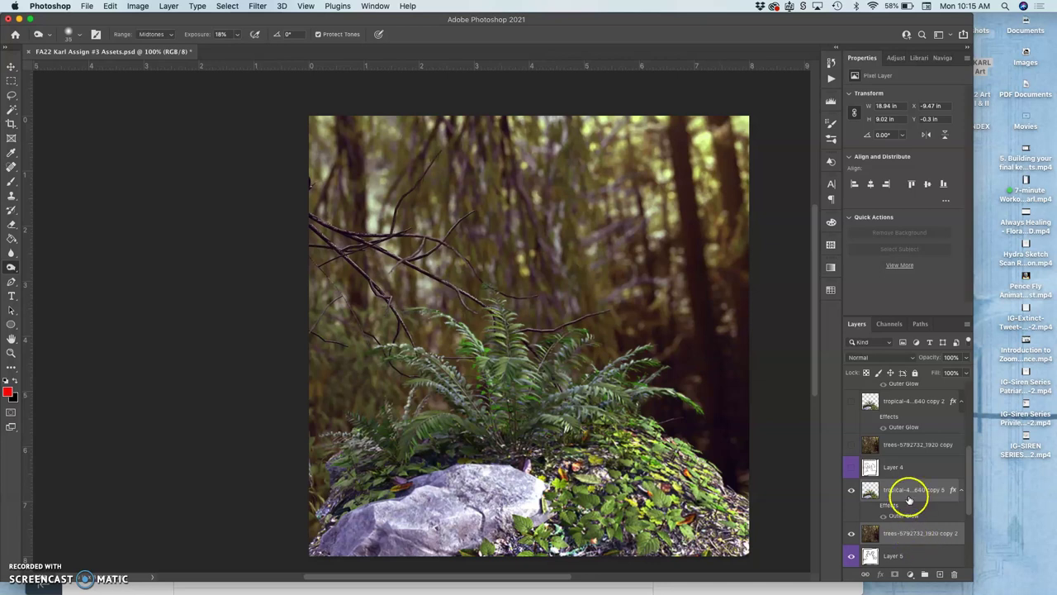
# Duplicate the tropical fern copy 5 layer into copy 6
pyautogui.press('super+j')
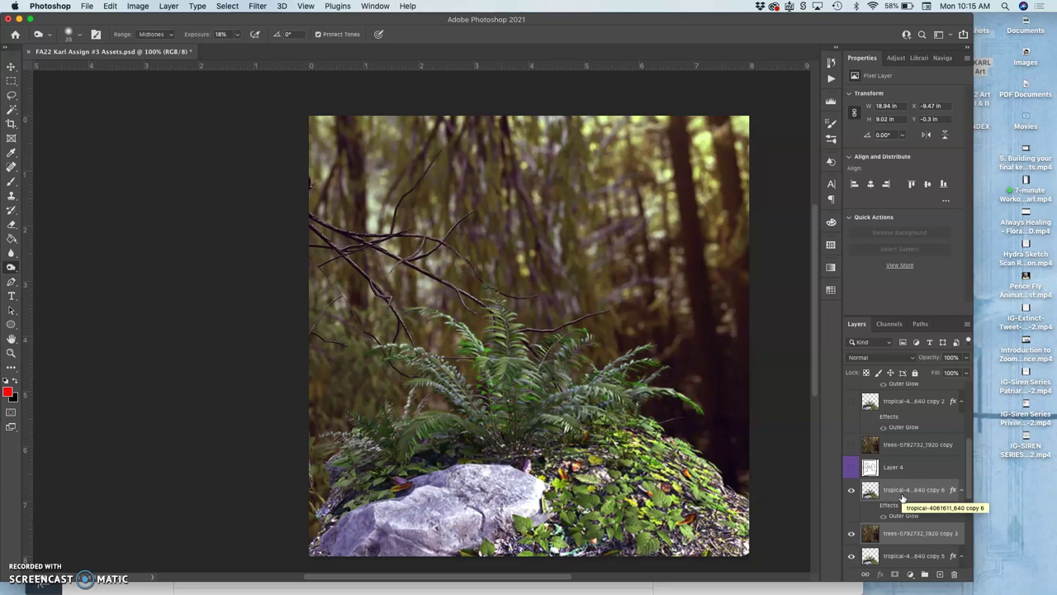
pyautogui.press('super+z')
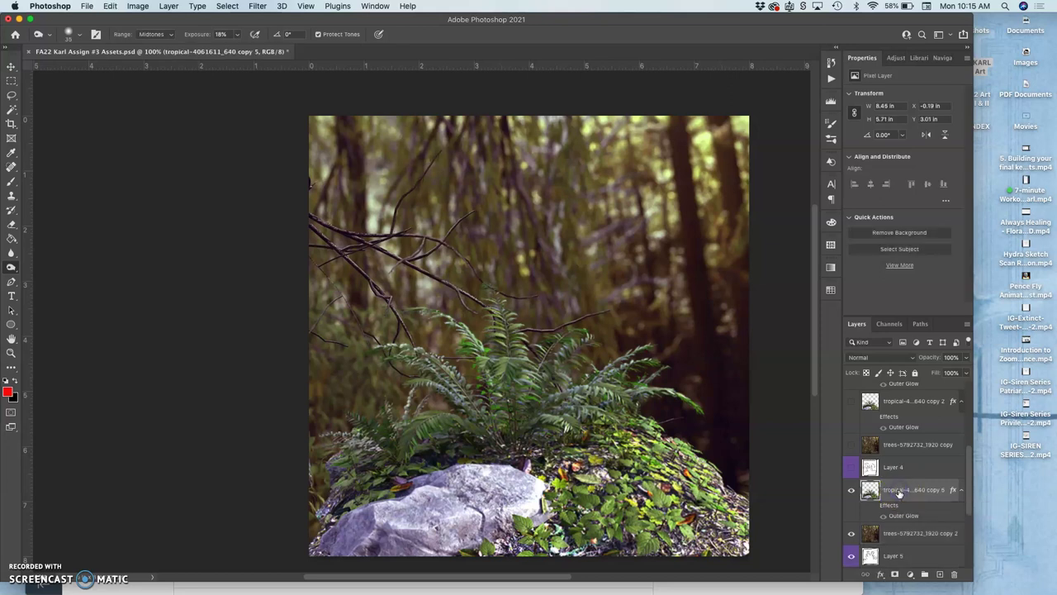
pyautogui.press('super+j')
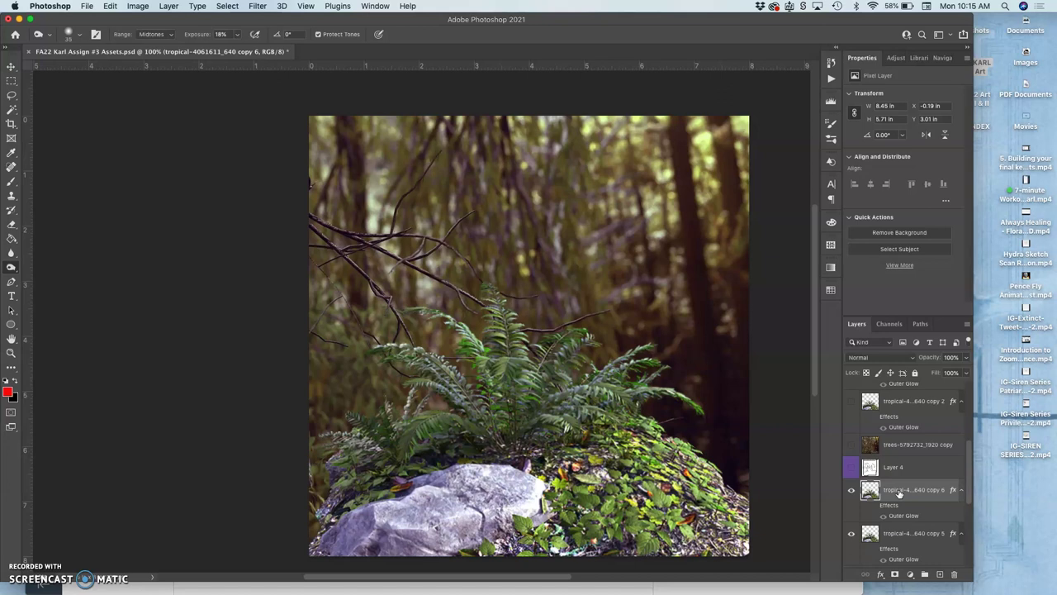
# Start a Puppet Warp on fern copy 6, pinning the rock edges, greenery and three fern fronds
pyautogui.click(112, 6)
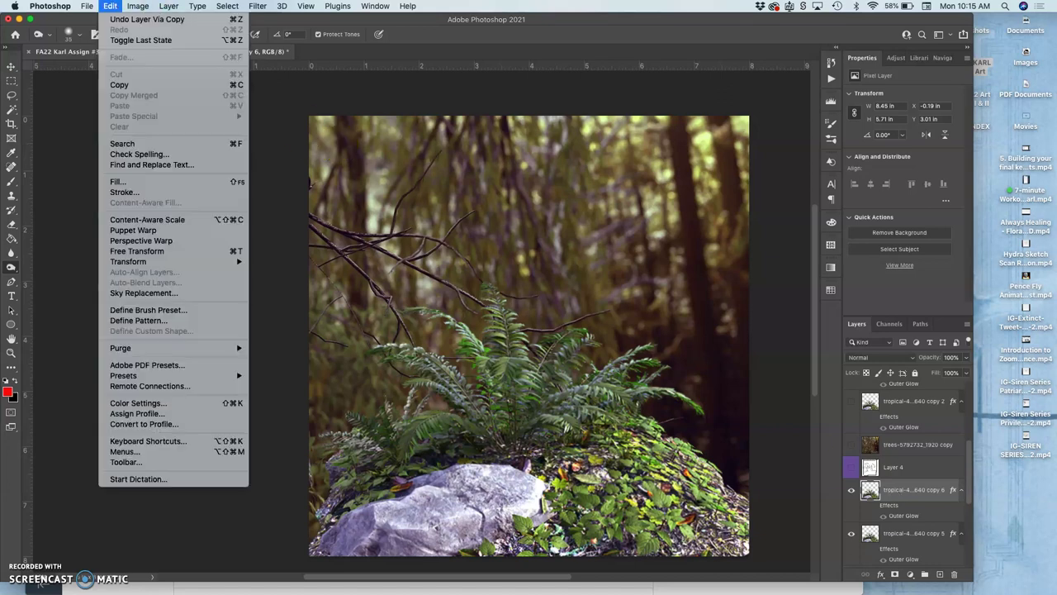
pyautogui.click(134, 229)
pyautogui.click(329, 541)
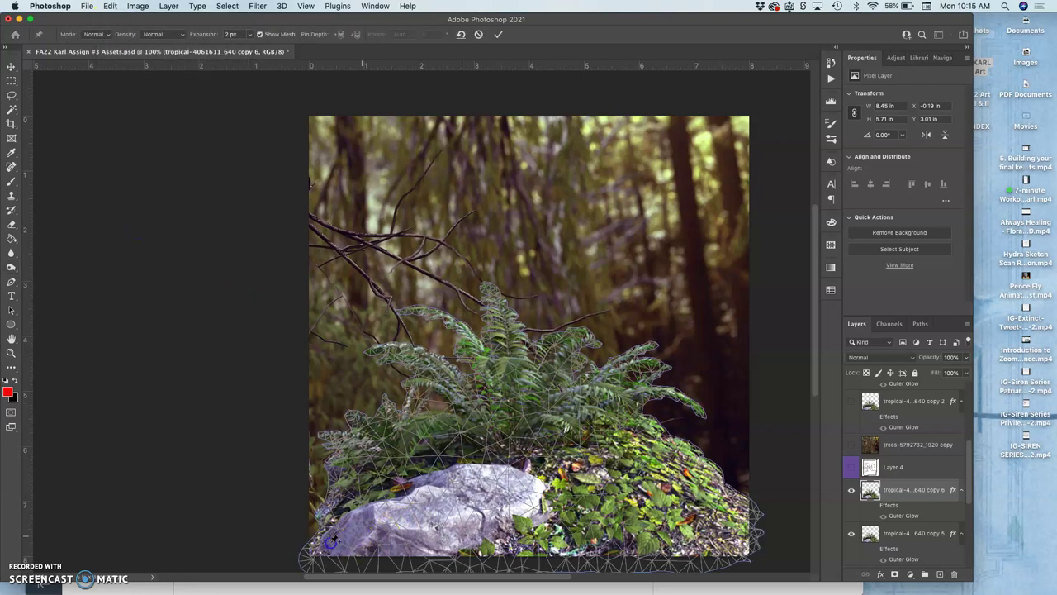
pyautogui.click(506, 542)
pyautogui.click(734, 542)
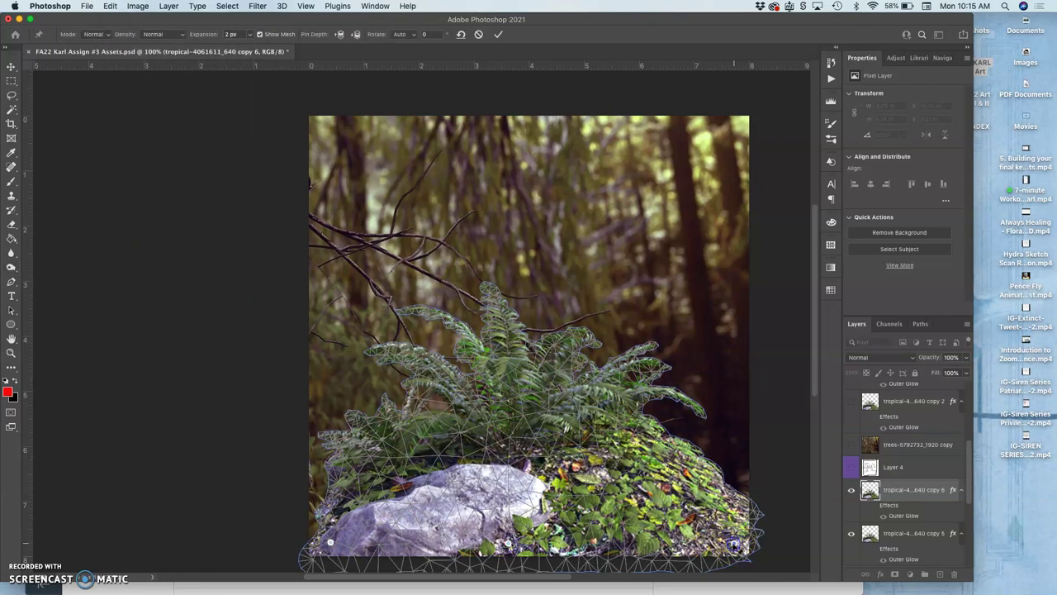
pyautogui.click(665, 445)
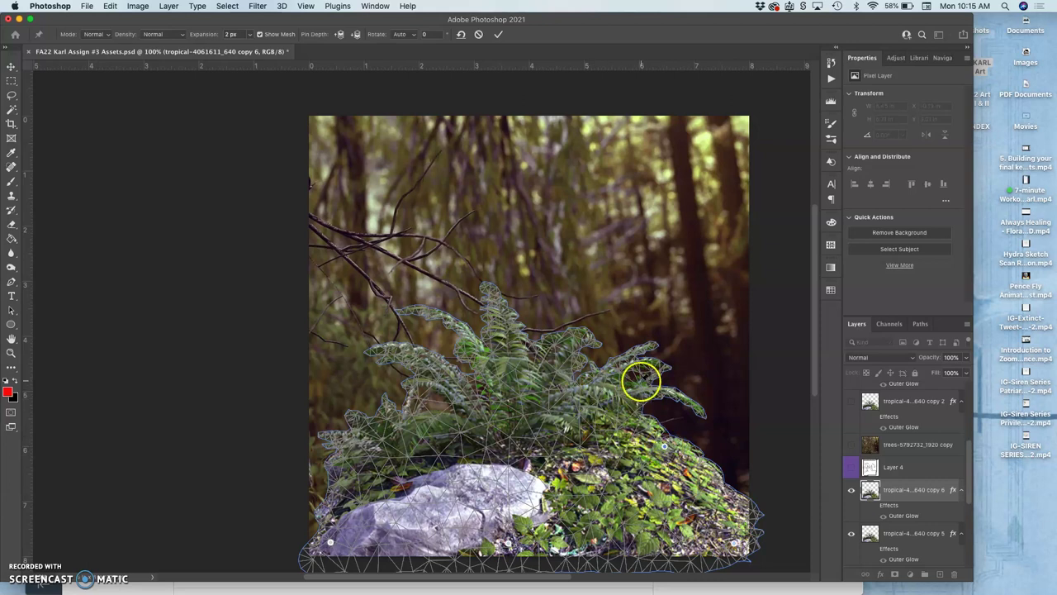
pyautogui.click(651, 364)
pyautogui.click(495, 313)
pyautogui.click(406, 348)
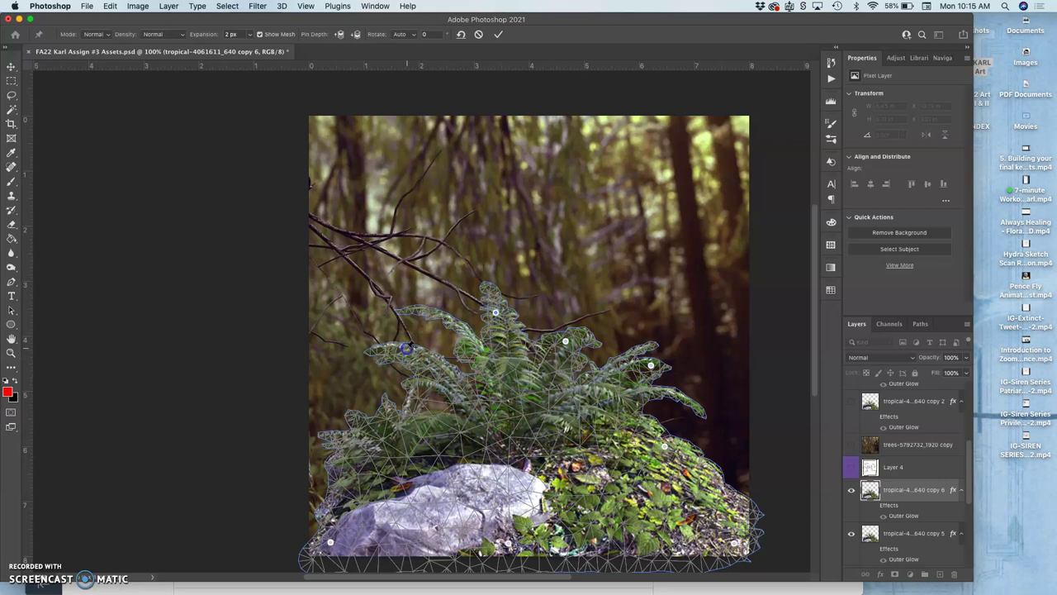
# Bend the fern's left frond, top tip and right fronds into a new pose and commit
pyautogui.moveTo(406, 348)
pyautogui.mouseDown()
pyautogui.moveTo(434, 371)
pyautogui.moveTo(407, 347)
pyautogui.moveTo(401, 353)
pyautogui.moveTo(413, 342)
pyautogui.mouseUp()
pyautogui.click(496, 312)
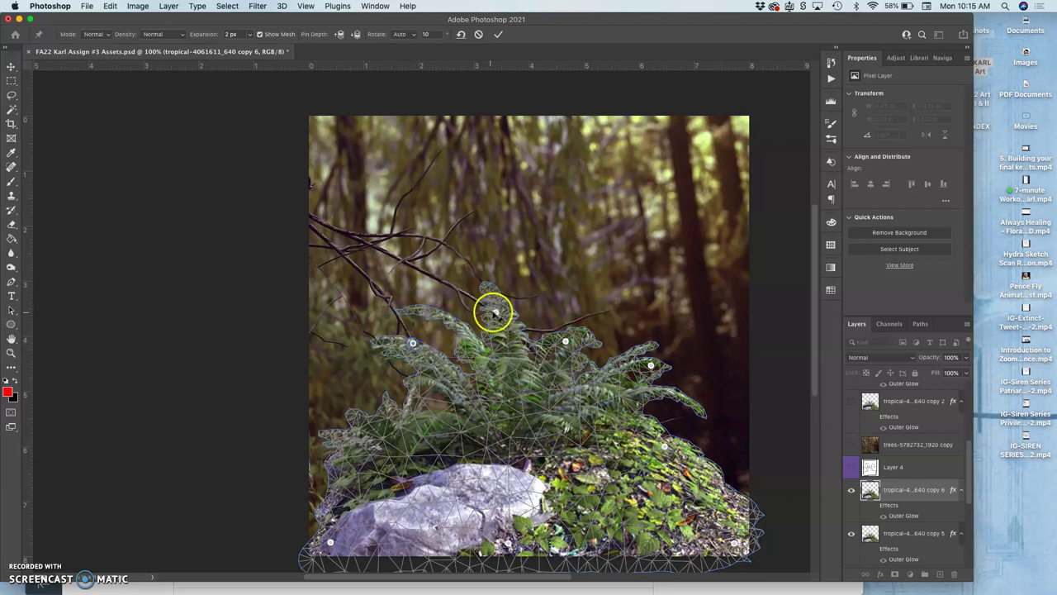
pyautogui.moveTo(496, 311); pyautogui.dragTo(501, 311)
pyautogui.moveTo(567, 341); pyautogui.dragTo(571, 343)
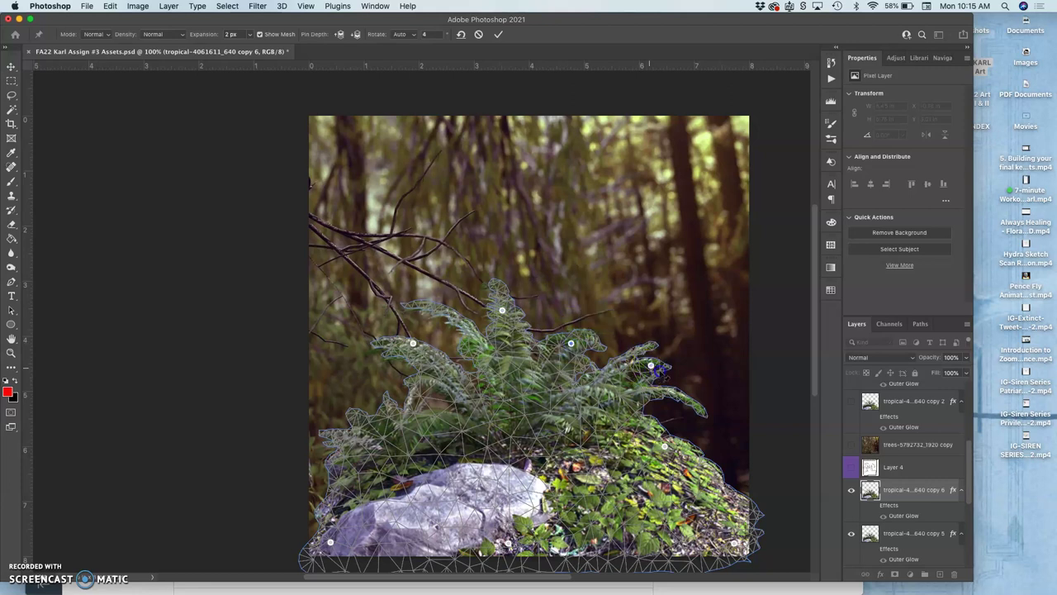
pyautogui.moveTo(651, 364); pyautogui.dragTo(661, 375)
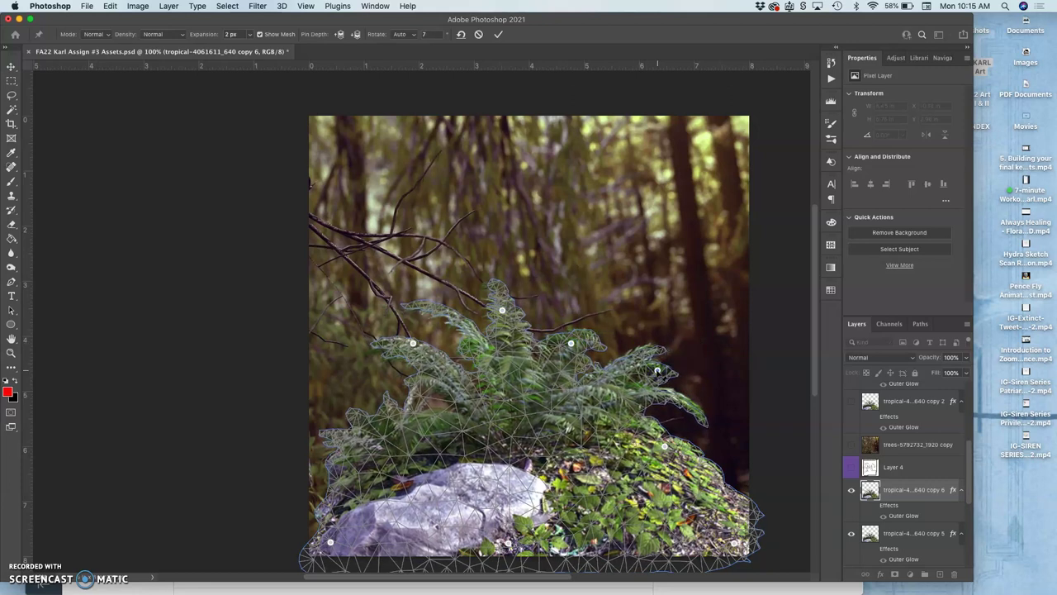
pyautogui.press('Return')
pyautogui.press('o')
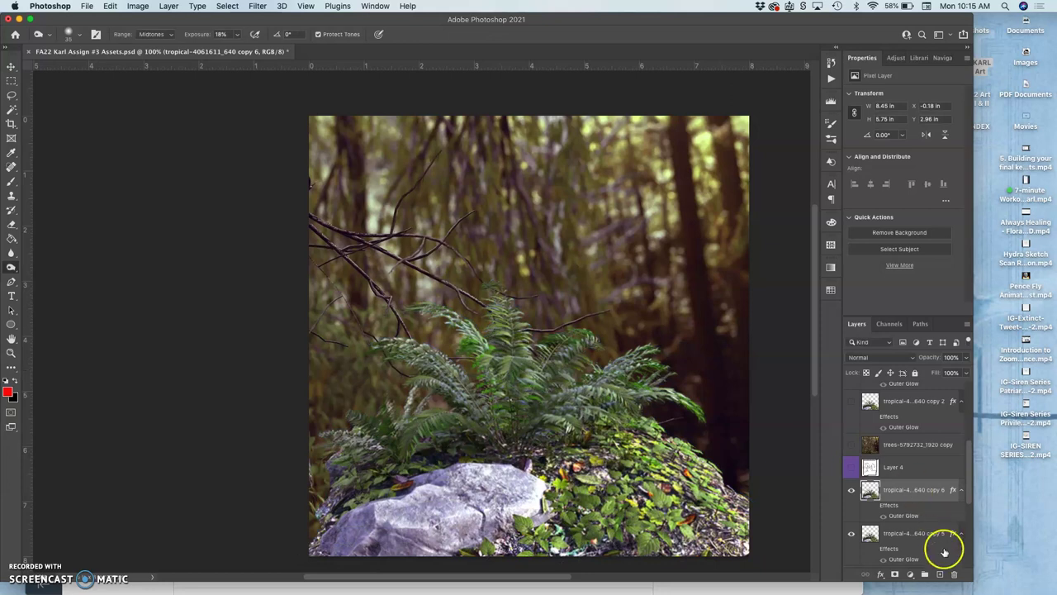
# Compare the warped fern, delete the hidden copy 5 fern layer, and select copy 6
pyautogui.click(852, 491)
pyautogui.click(852, 491)
pyautogui.click(852, 491)
pyautogui.click(852, 491)
pyautogui.click(850, 533)
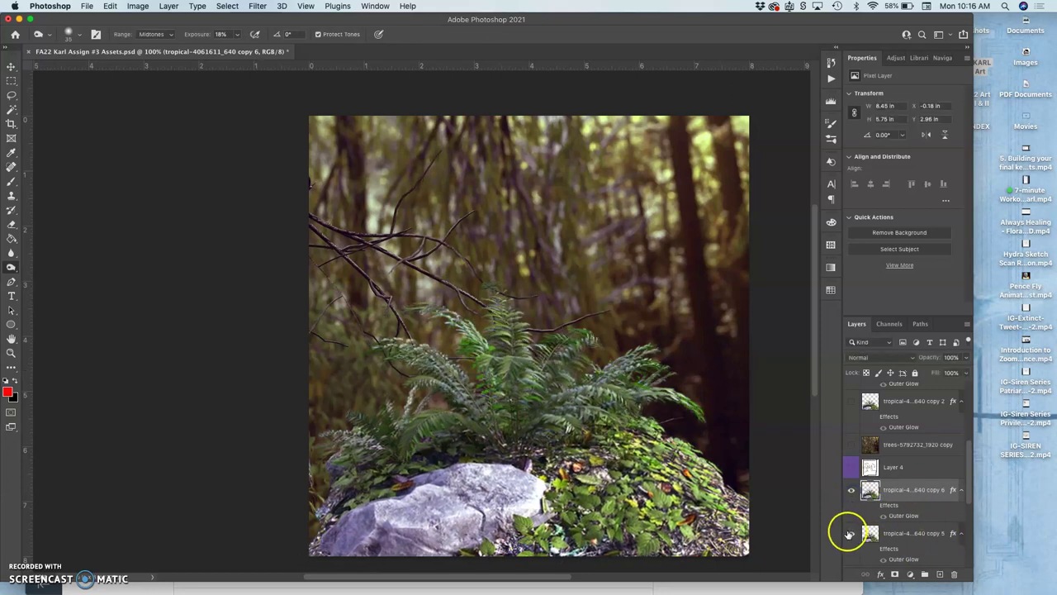
pyautogui.click(903, 533)
pyautogui.press('Delete')
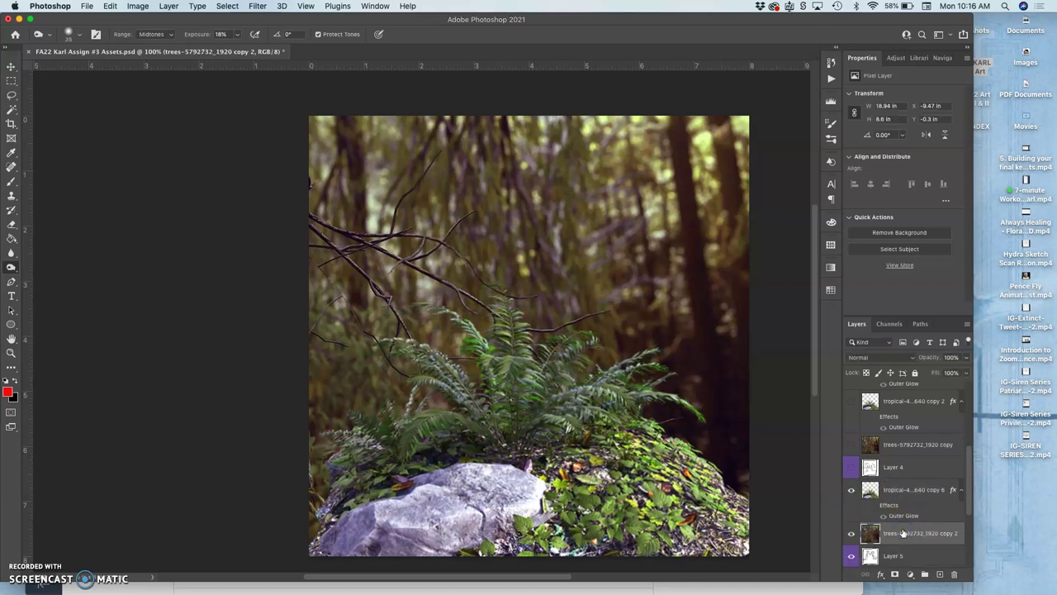
pyautogui.click(905, 488)
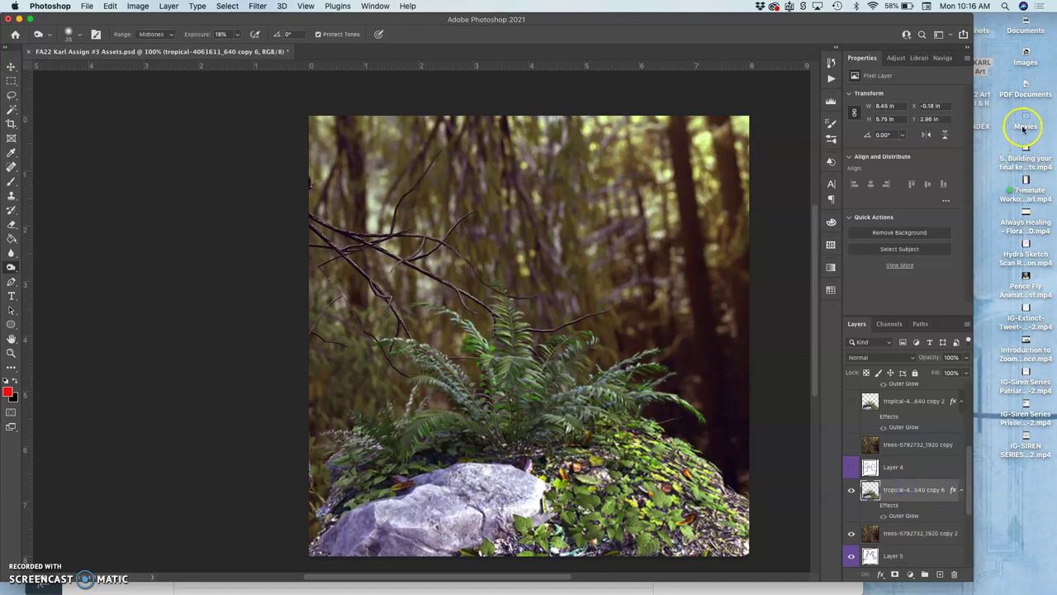
# From FA22 KARL Digital Art > Assignment #2, drag FA22 Karl Assignment #2 copy.png onto the canvas
pyautogui.doubleClick(983, 66)
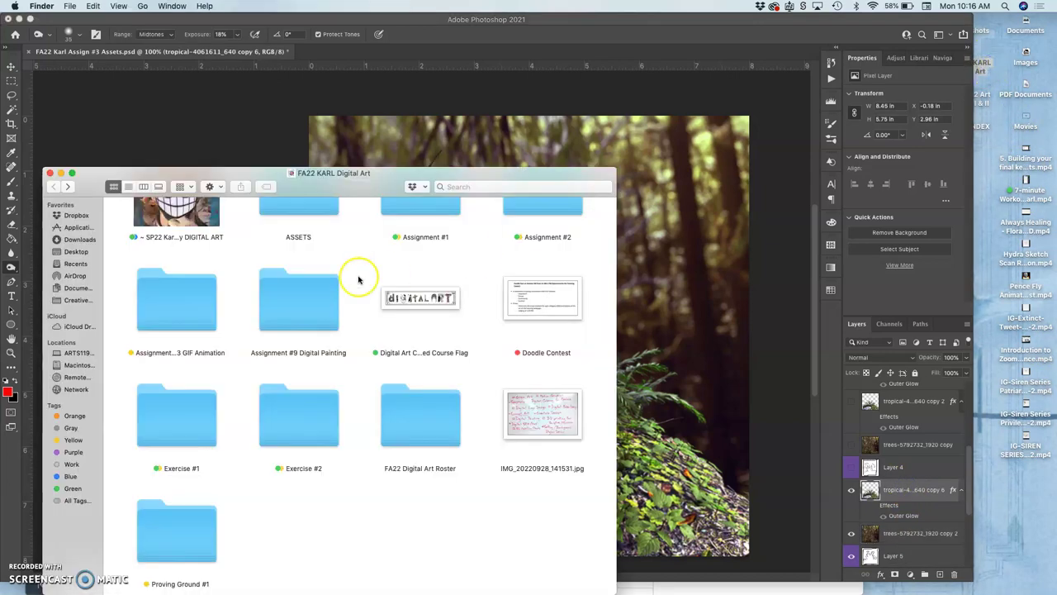
pyautogui.scroll(3, 418, 277)
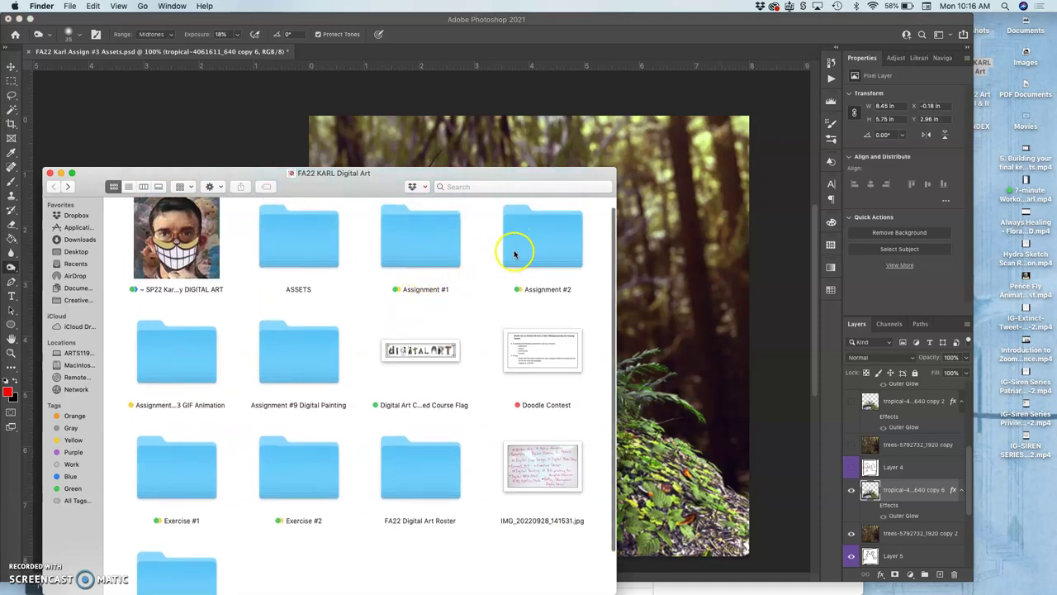
pyautogui.click(560, 246)
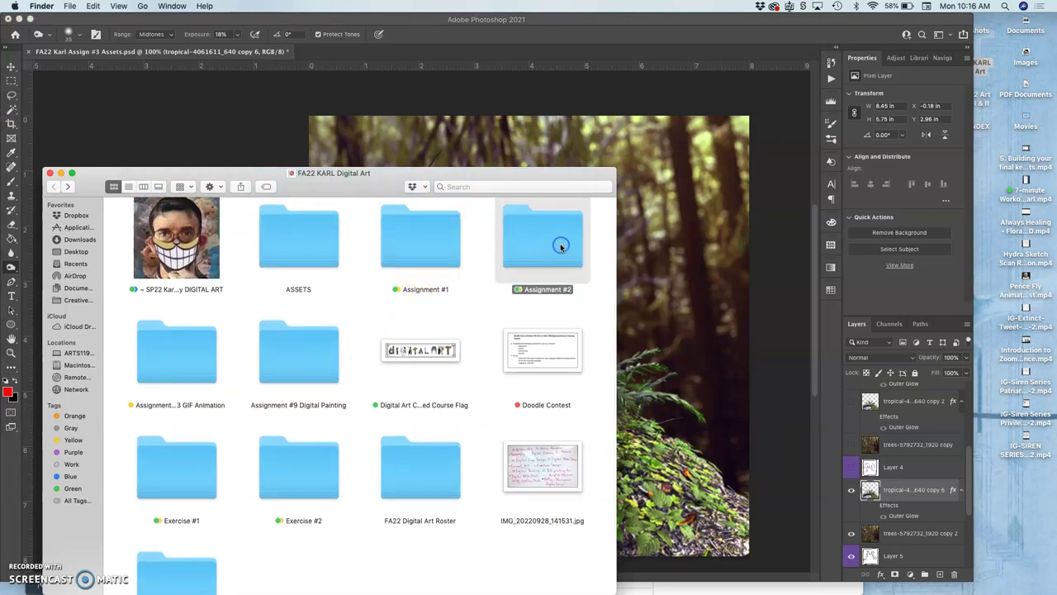
pyautogui.doubleClick(521, 260)
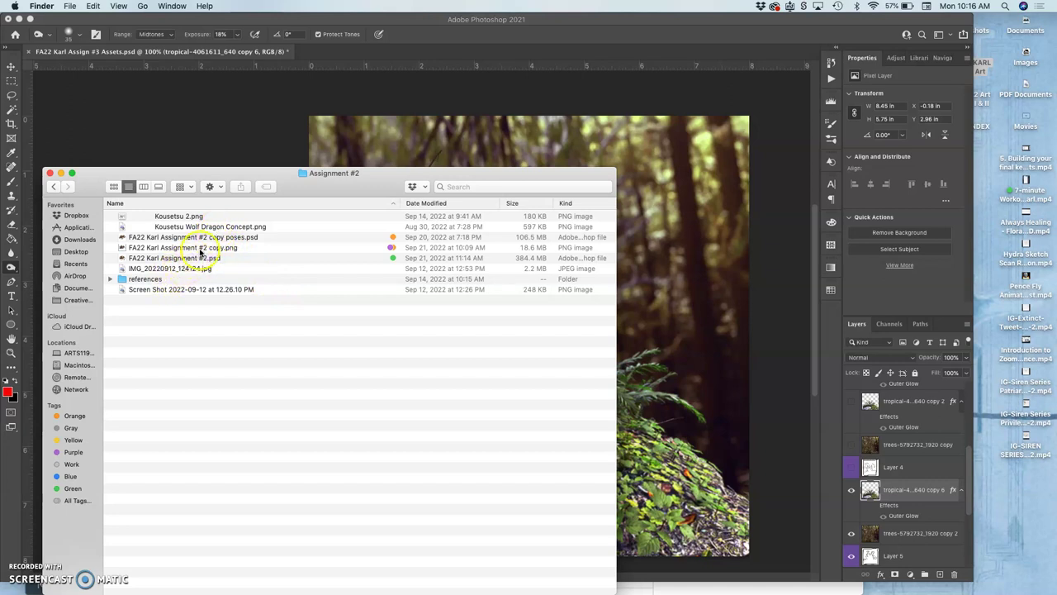
pyautogui.moveTo(199, 249); pyautogui.dragTo(636, 342)
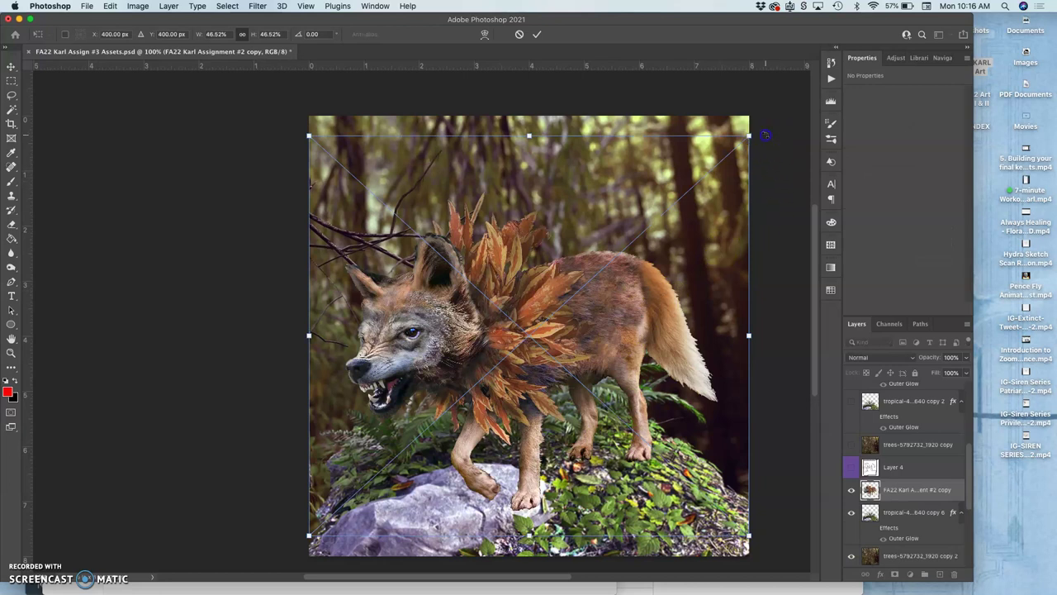
# Rotate and reposition the placed wolf, flip it horizontally to face right, and set it on the rock
pyautogui.moveTo(766, 136); pyautogui.dragTo(759, 255)
pyautogui.moveTo(592, 348); pyautogui.dragTo(547, 398)
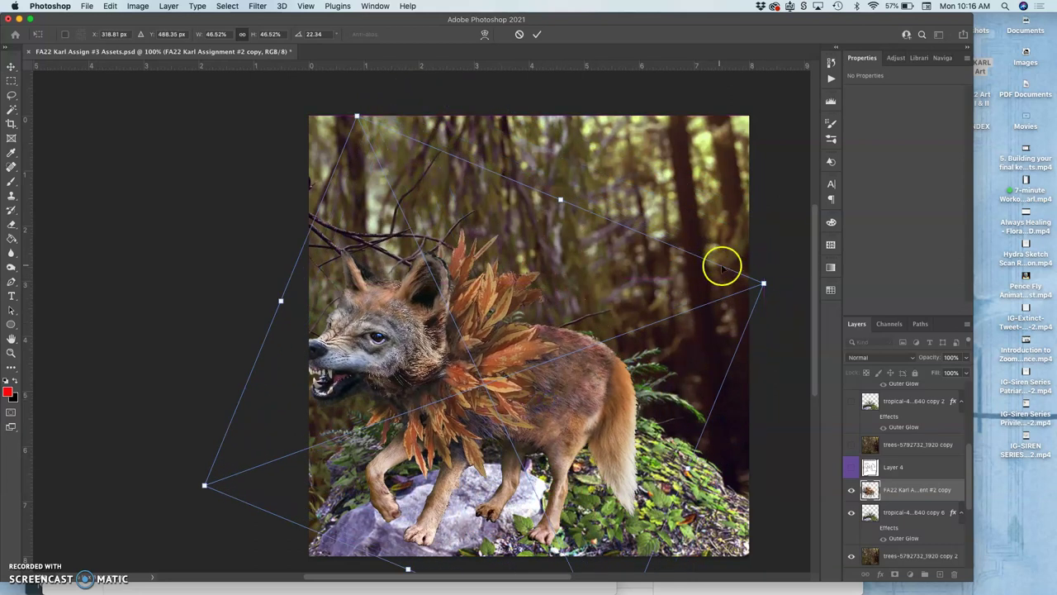
pyautogui.moveTo(776, 285); pyautogui.dragTo(685, 208)
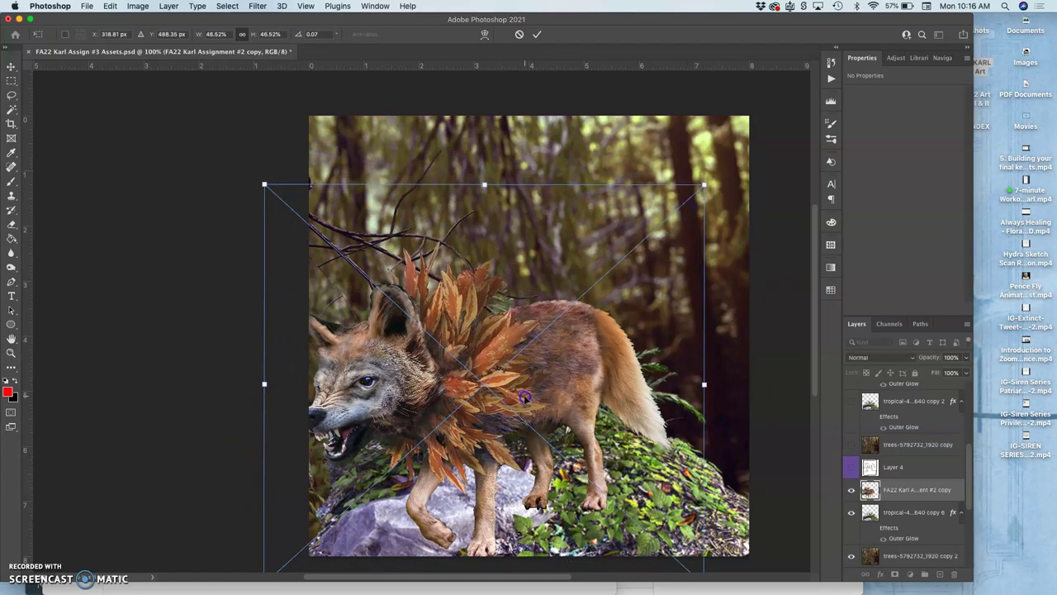
pyautogui.moveTo(524, 400); pyautogui.dragTo(551, 388)
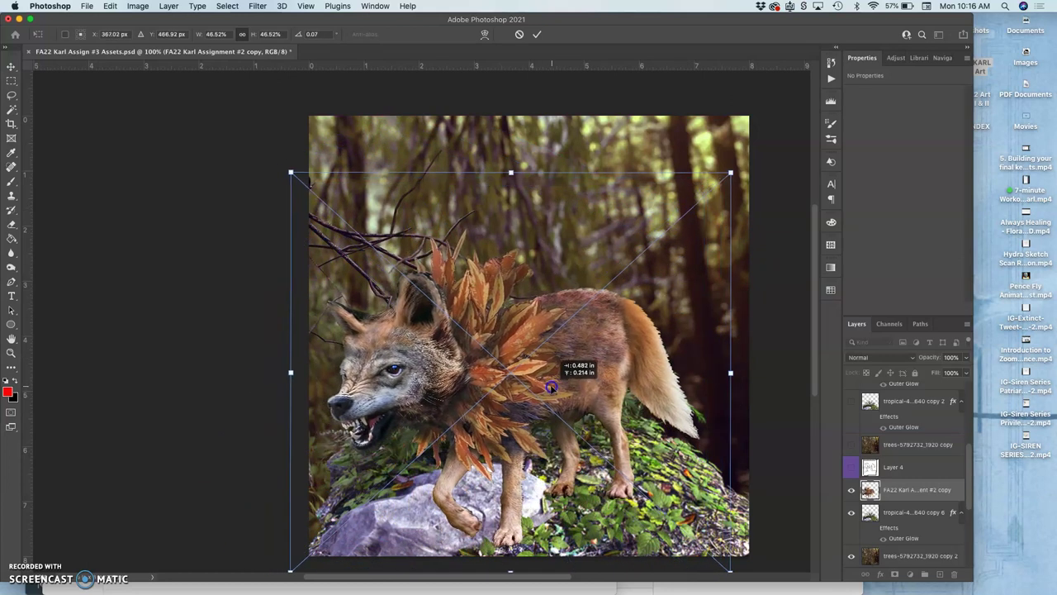
pyautogui.rightClick(552, 372)
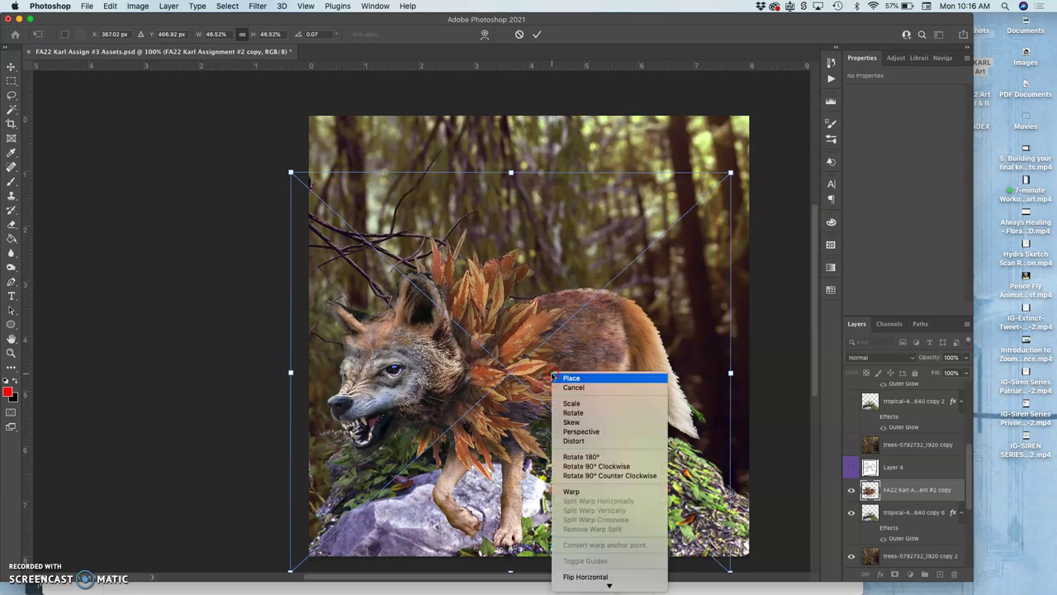
pyautogui.click(588, 575)
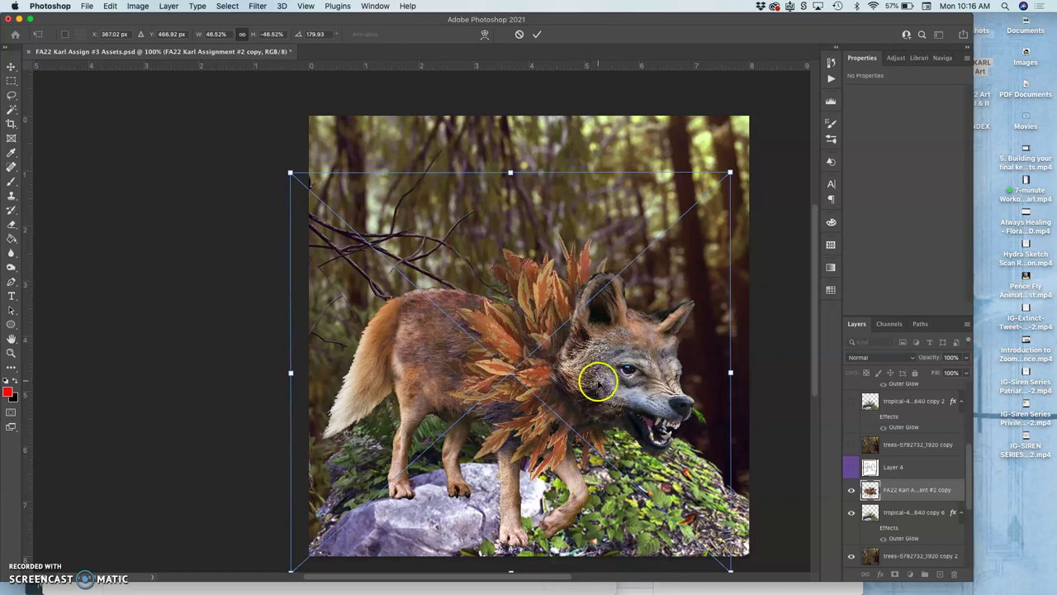
pyautogui.moveTo(614, 364); pyautogui.dragTo(630, 371)
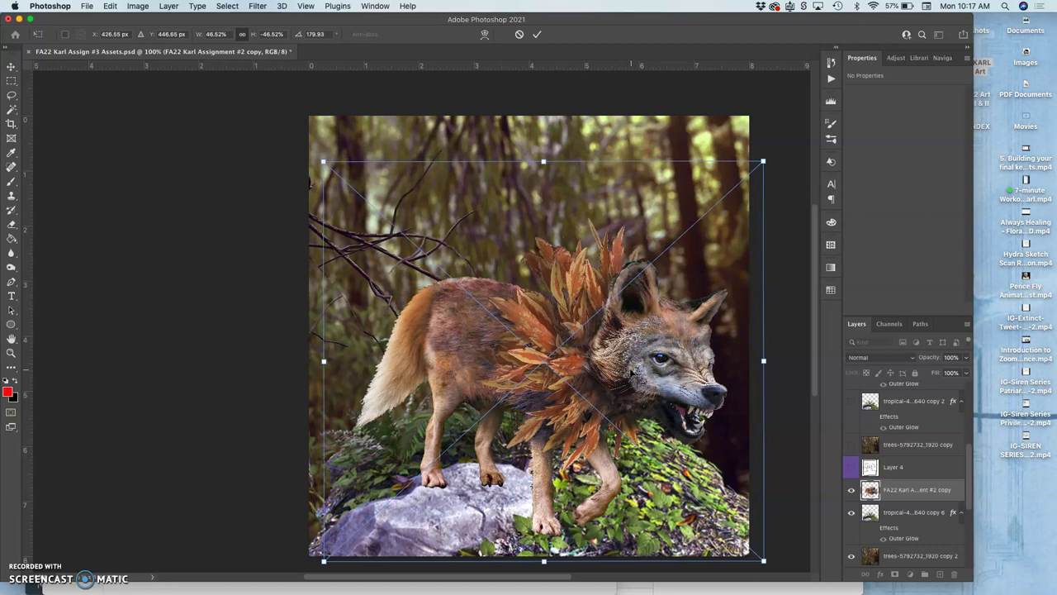
pyautogui.press('Return')
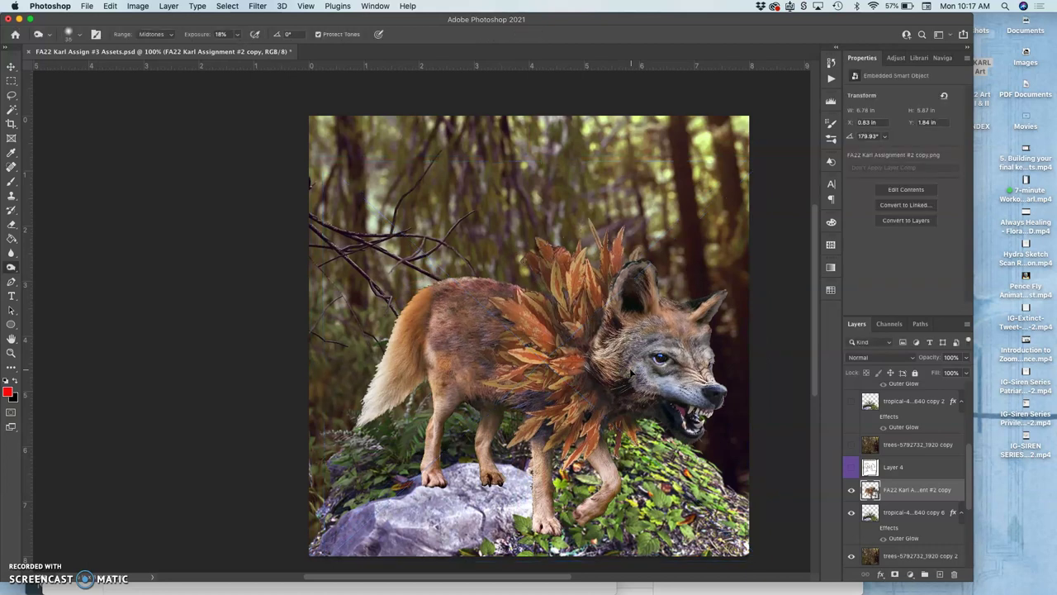
# Add a Drop Shadow to the wolf: 47% opacity, 85 px distance, 25% spread, 68 px size, plus noise
pyautogui.doubleClick(946, 496)
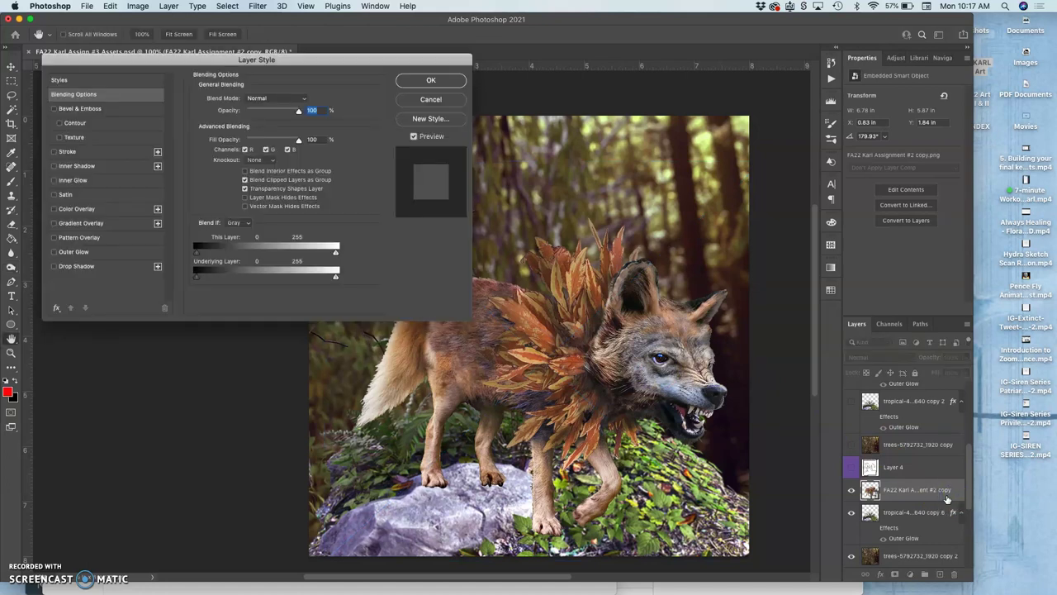
pyautogui.click(53, 266)
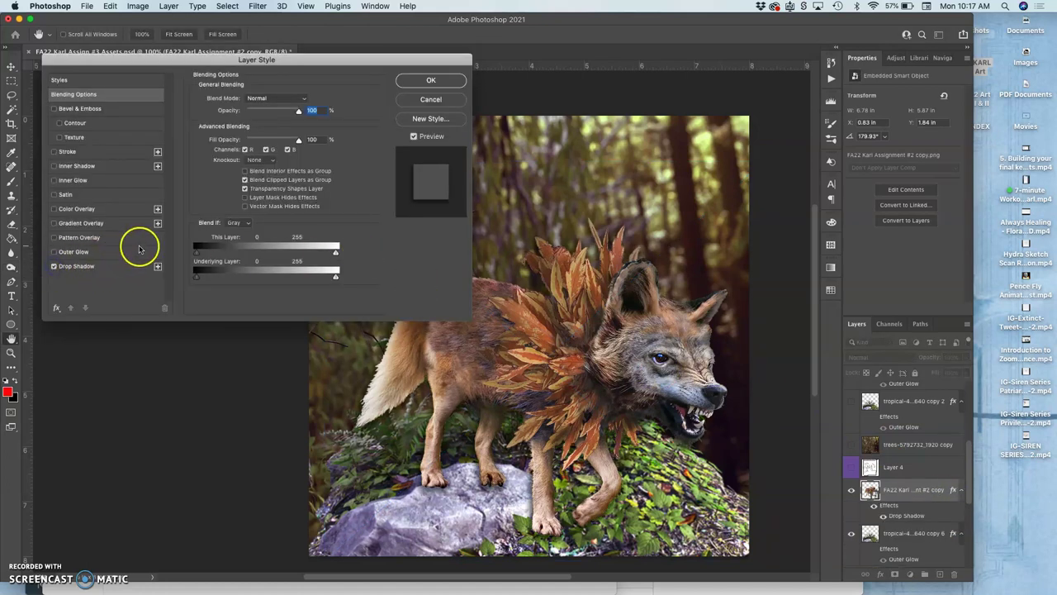
pyautogui.click(118, 266)
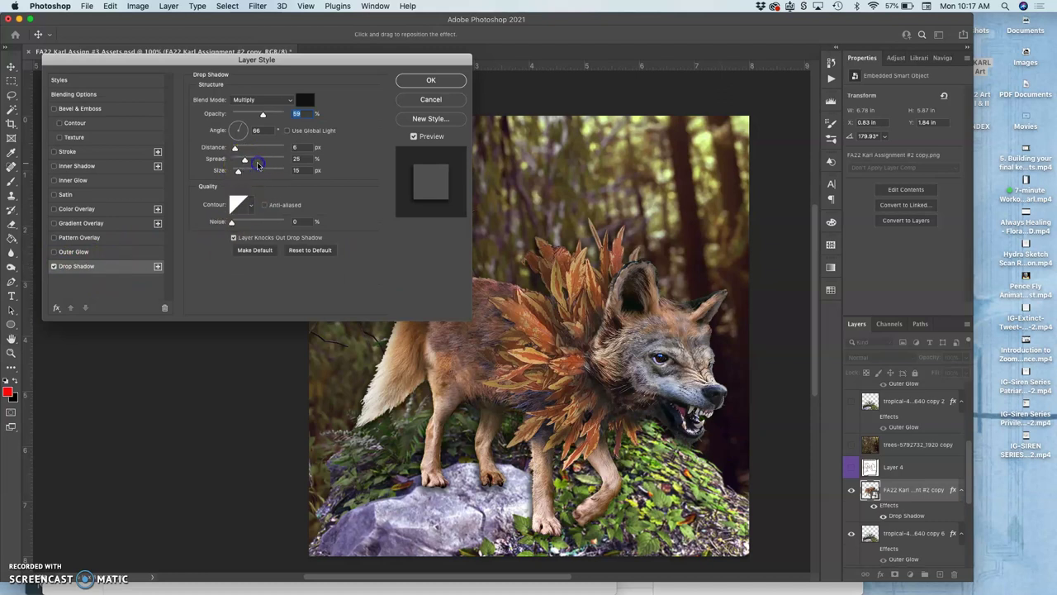
pyautogui.moveTo(245, 159)
pyautogui.mouseDown()
pyautogui.moveTo(260, 160)
pyautogui.moveTo(245, 172)
pyautogui.moveTo(253, 164)
pyautogui.mouseUp()
pyautogui.moveTo(263, 113); pyautogui.dragTo(249, 115)
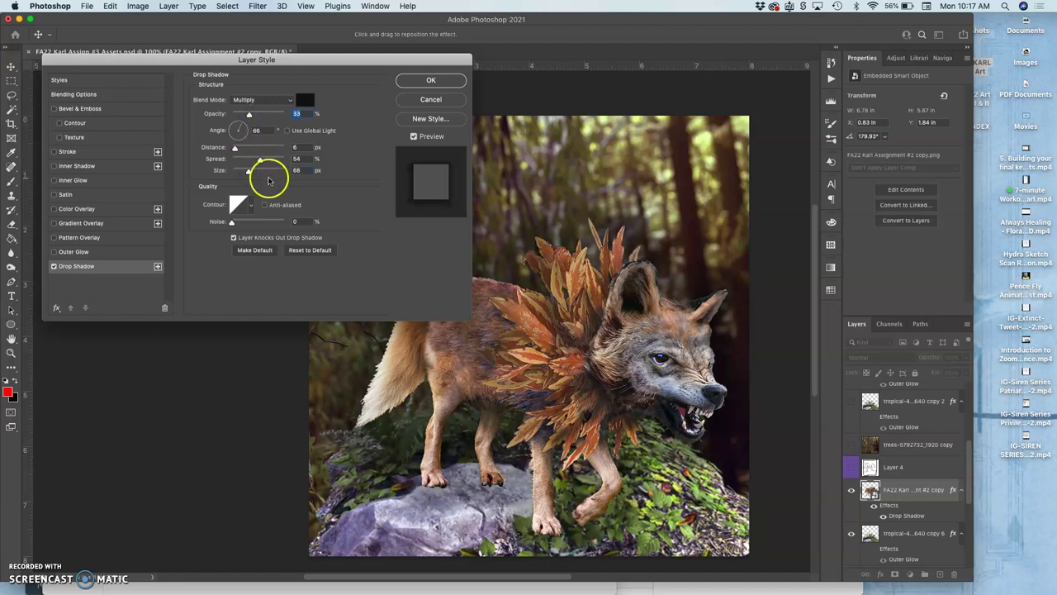
pyautogui.moveTo(232, 222); pyautogui.dragTo(263, 224)
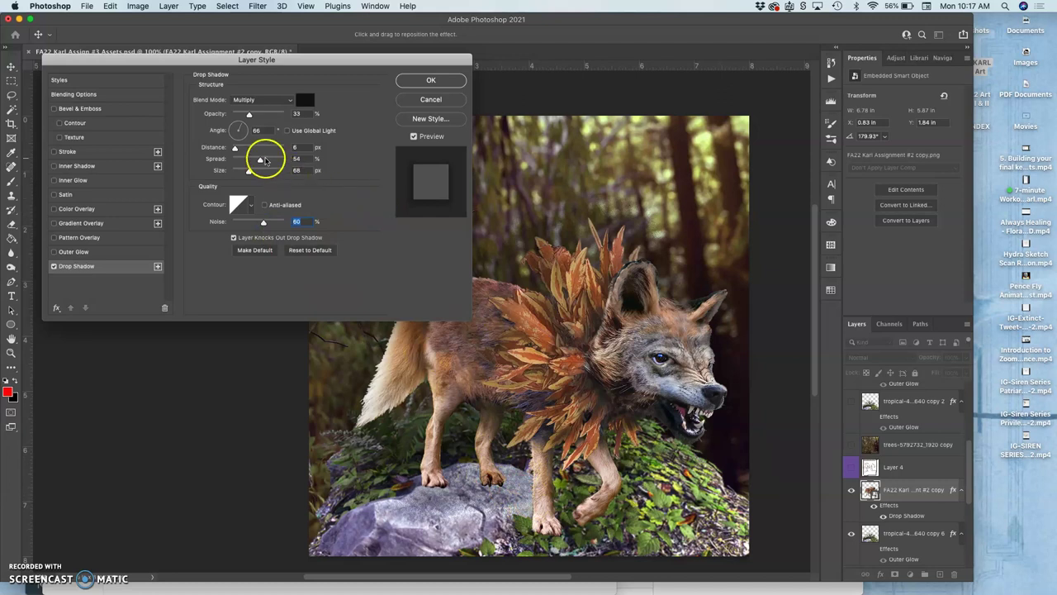
pyautogui.moveTo(234, 148); pyautogui.dragTo(269, 149)
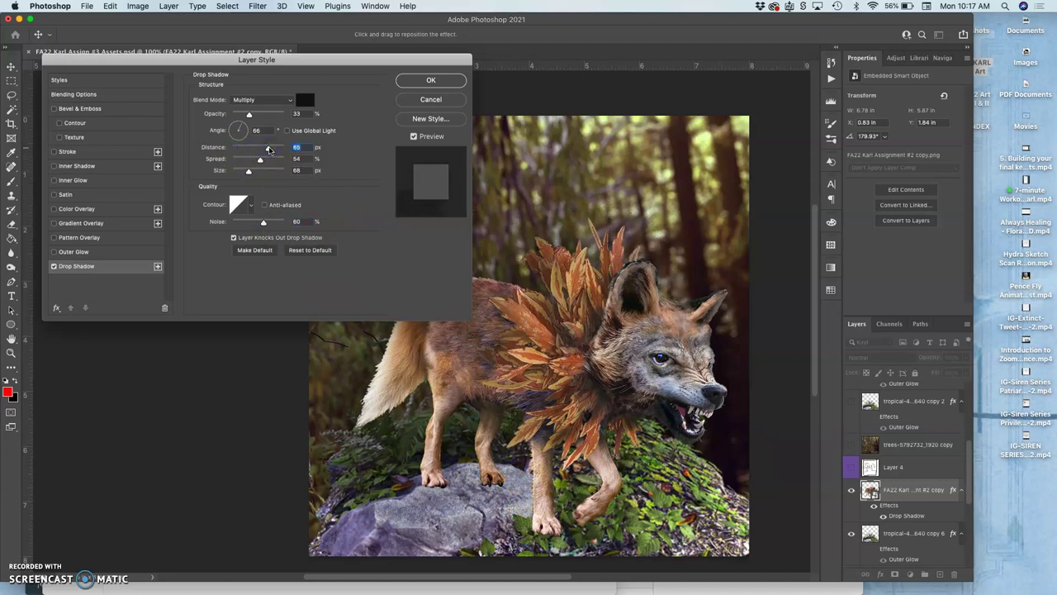
pyautogui.moveTo(249, 113); pyautogui.dragTo(256, 116)
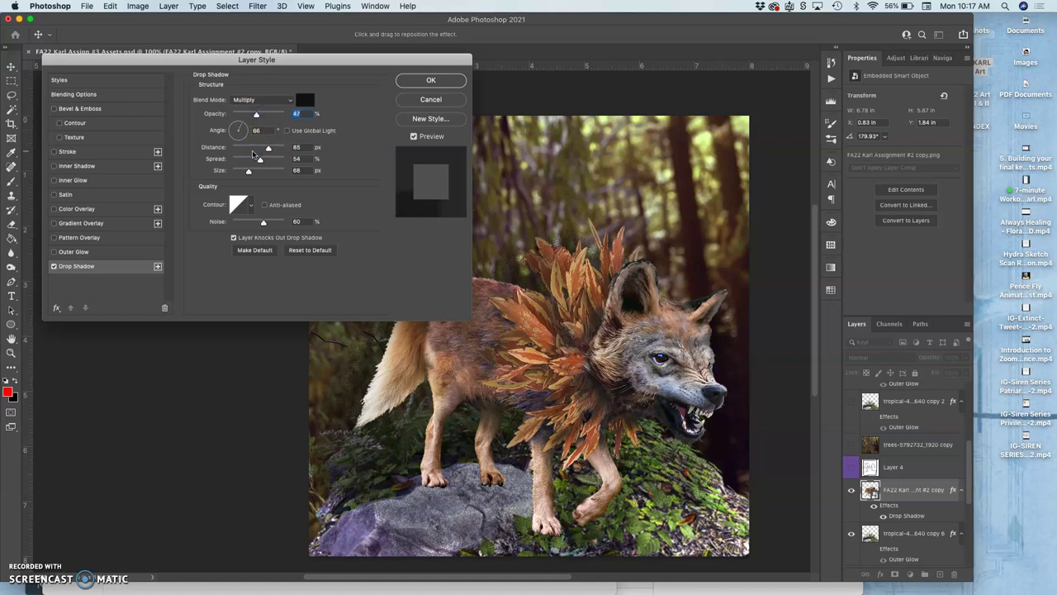
pyautogui.click(260, 159)
pyautogui.click(249, 170)
pyautogui.click(258, 161)
pyautogui.moveTo(259, 161); pyautogui.dragTo(246, 161)
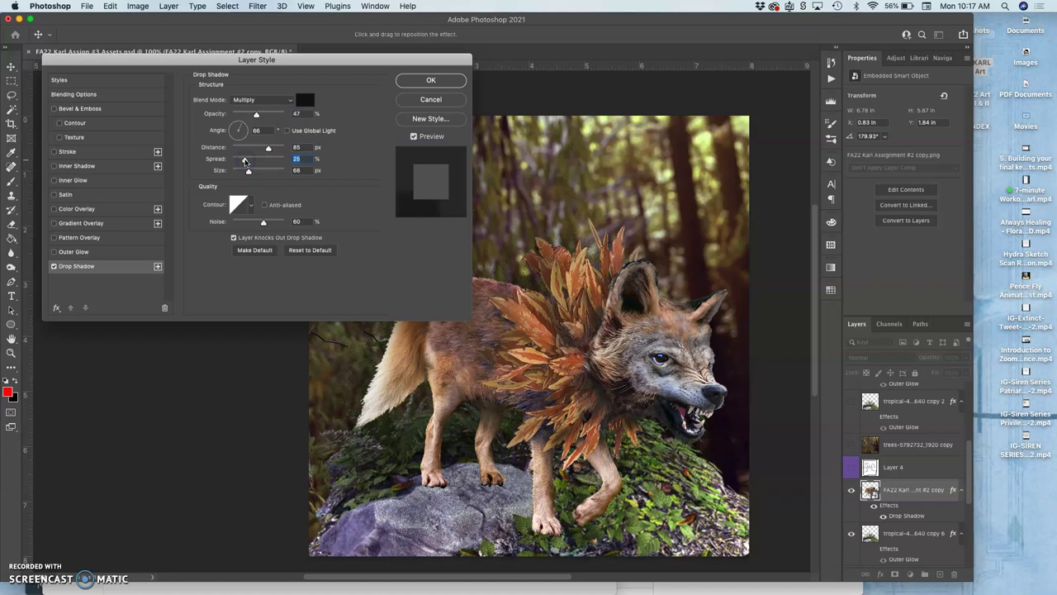
pyautogui.click(427, 81)
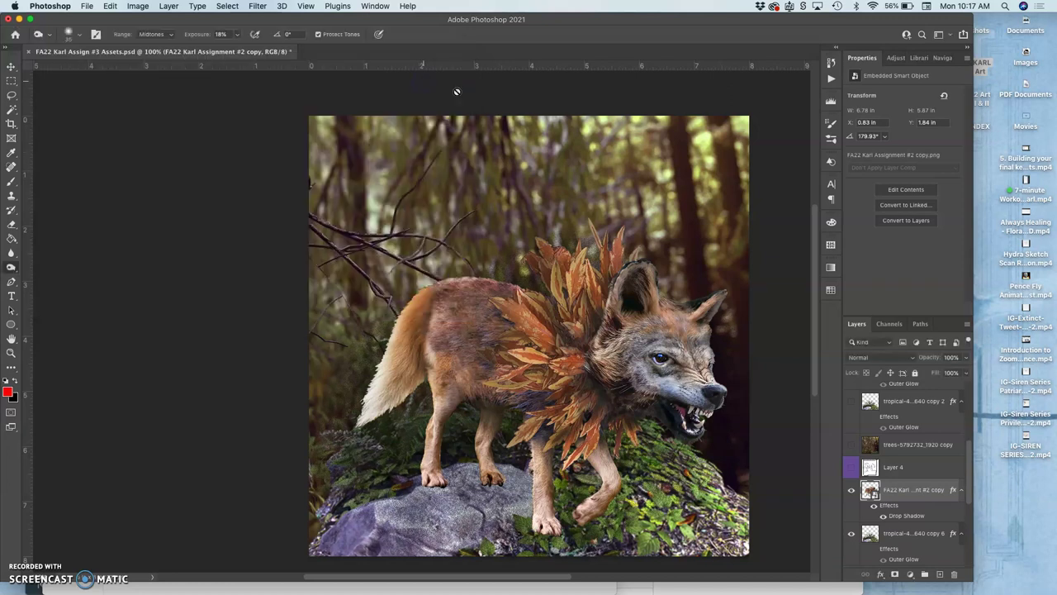
# Hide the rock and forest background layers and adjust the Layer 9 sketch's opacity
pyautogui.click(850, 490)
pyautogui.click(851, 490)
pyautogui.scroll(-2, 888, 486)
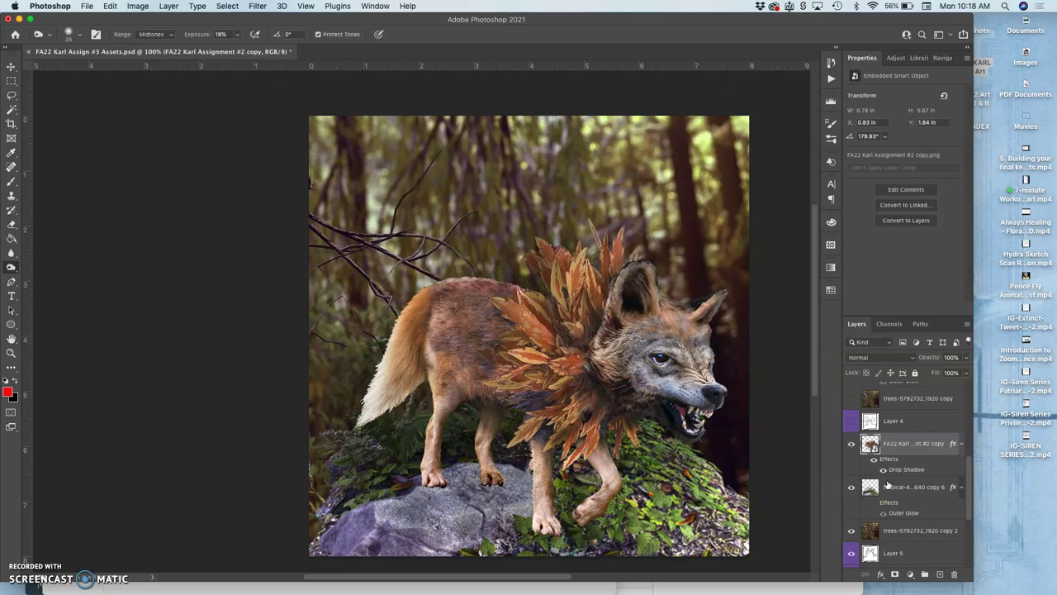
pyautogui.click(851, 487)
pyautogui.click(851, 532)
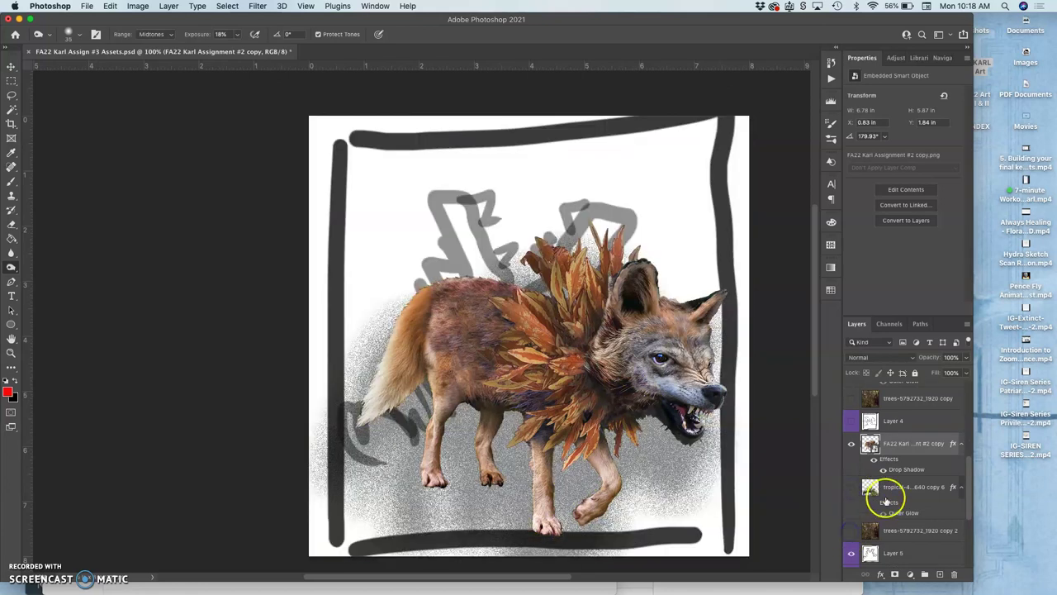
pyautogui.scroll(-5, 886, 498)
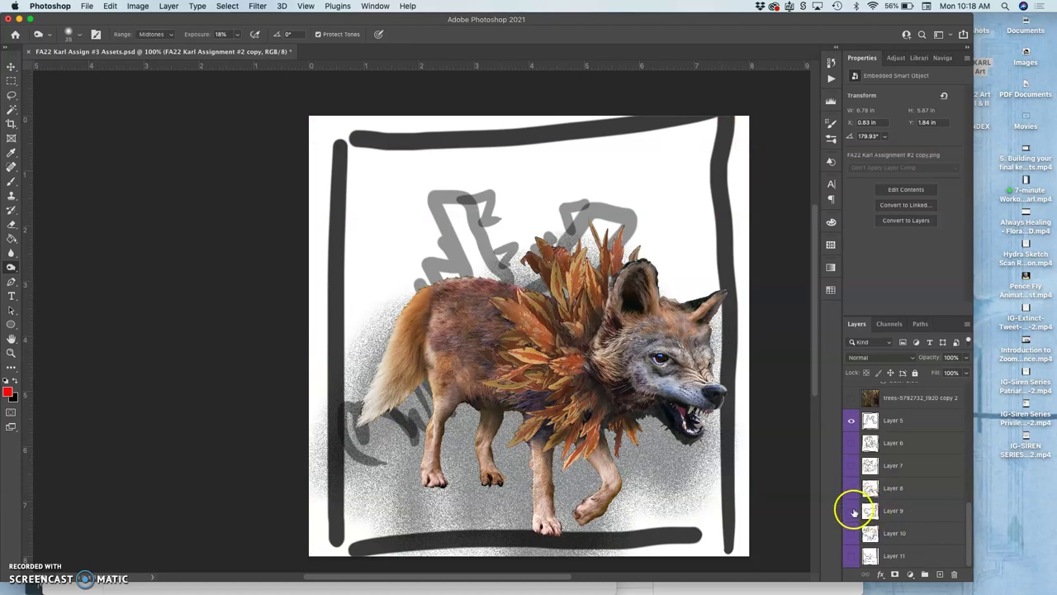
pyautogui.click(908, 507)
pyautogui.click(967, 362)
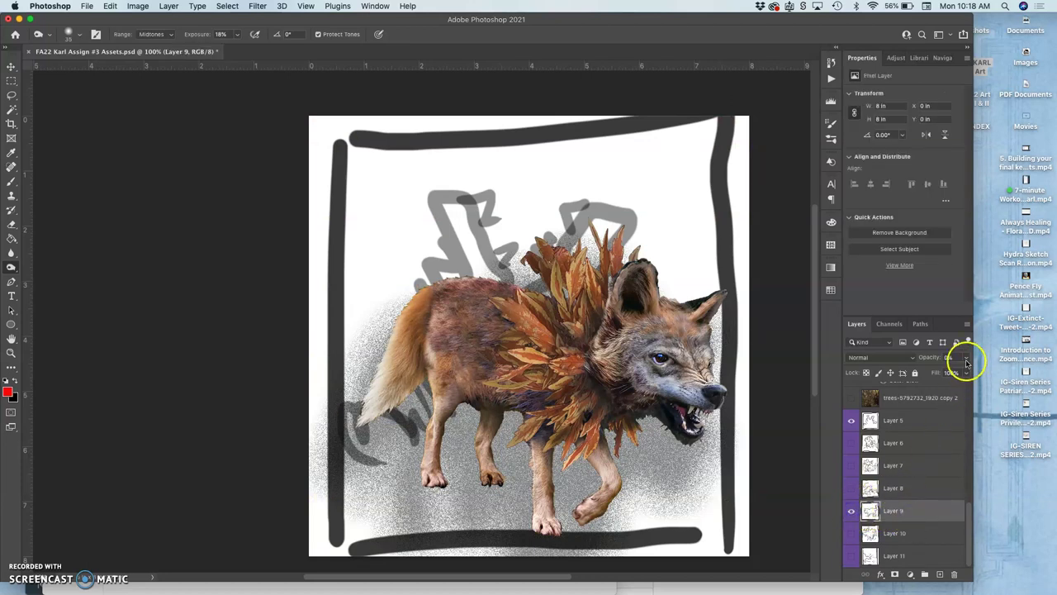
pyautogui.moveTo(967, 362); pyautogui.dragTo(915, 372)
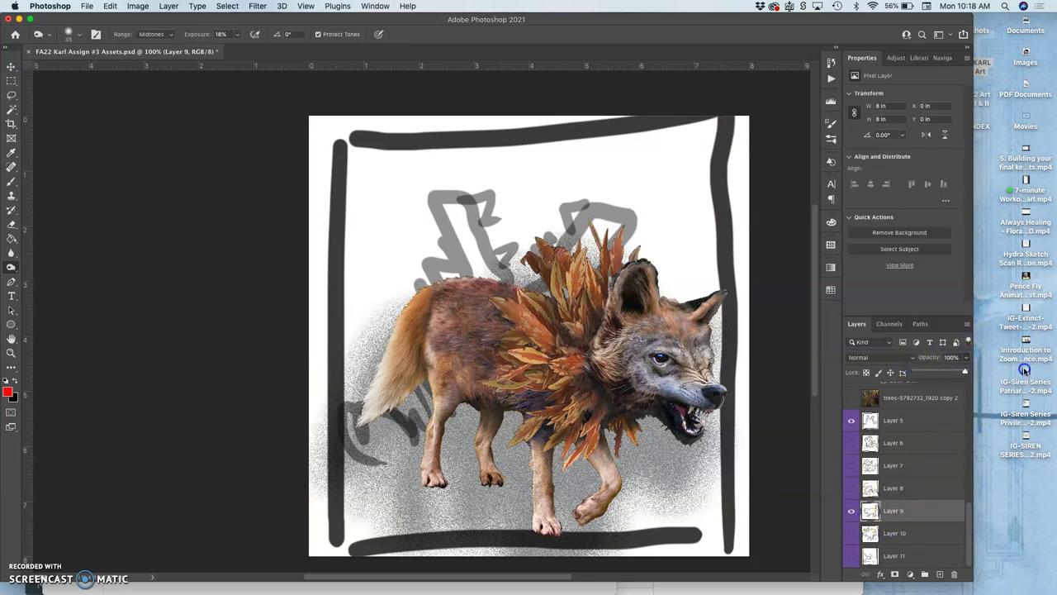
# Hide the Layer 5 sketch and move the wolf layer between Layer 8 and Layer 9
pyautogui.click(852, 421)
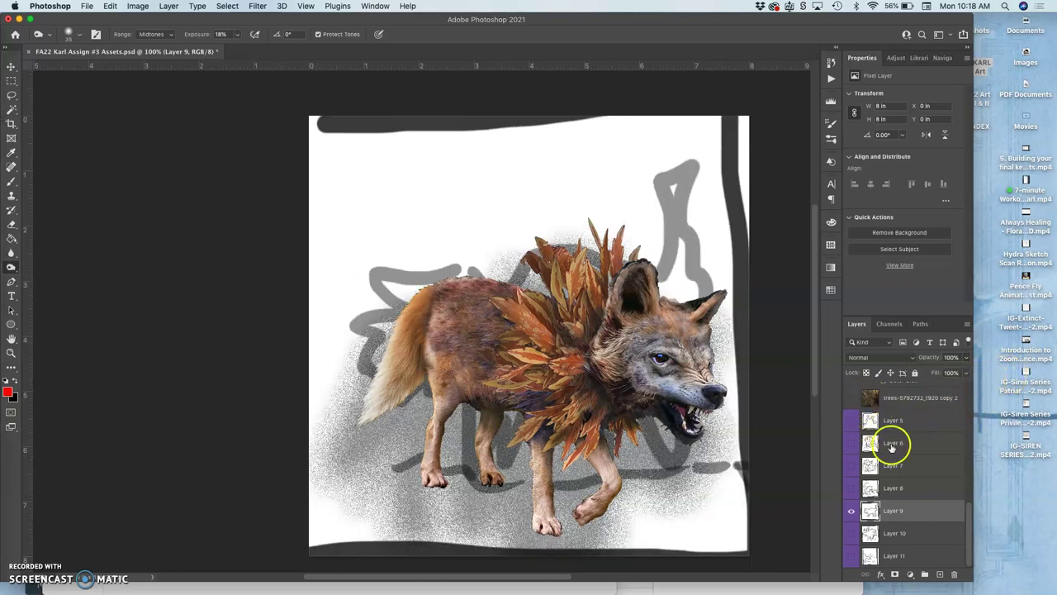
pyautogui.scroll(5, 888, 439)
pyautogui.click(853, 419)
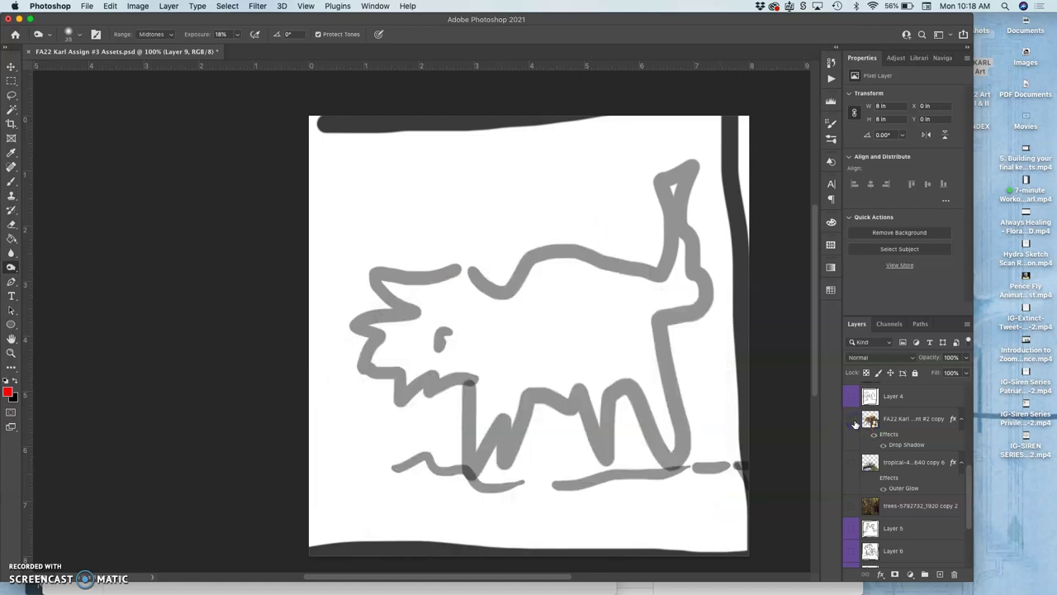
pyautogui.click(853, 419)
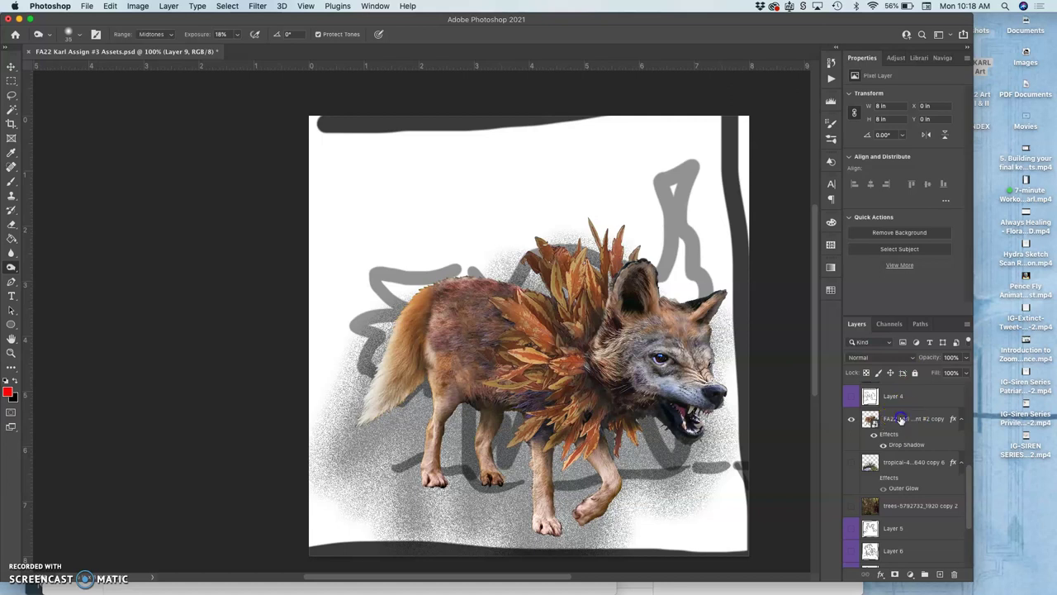
pyautogui.moveTo(902, 418); pyautogui.dragTo(850, 448)
pyautogui.click(907, 487)
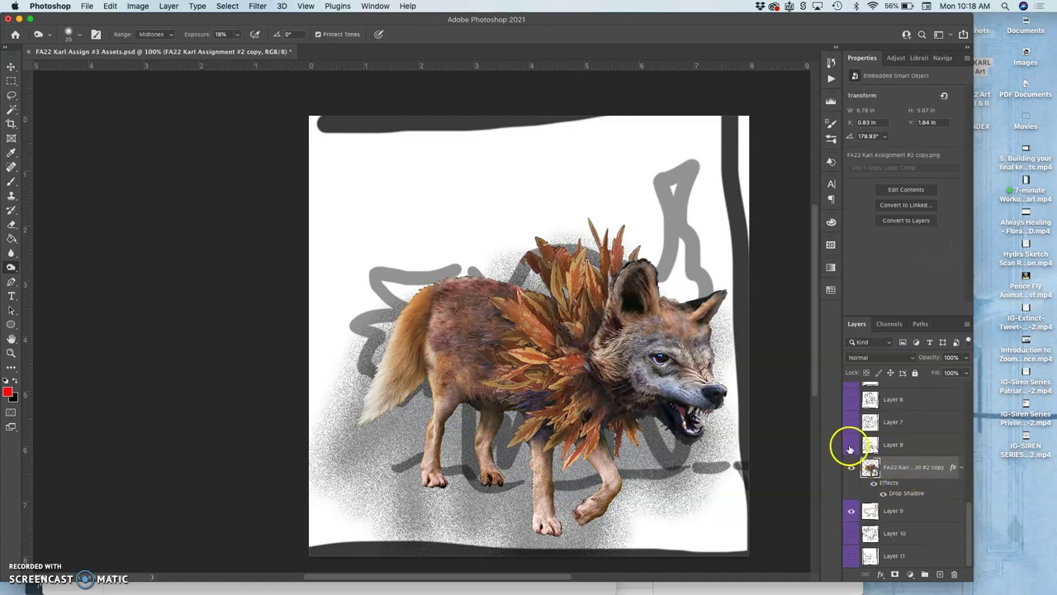
# Raise the Layer 8 sketch's opacity from 0% to 100%
pyautogui.click(904, 442)
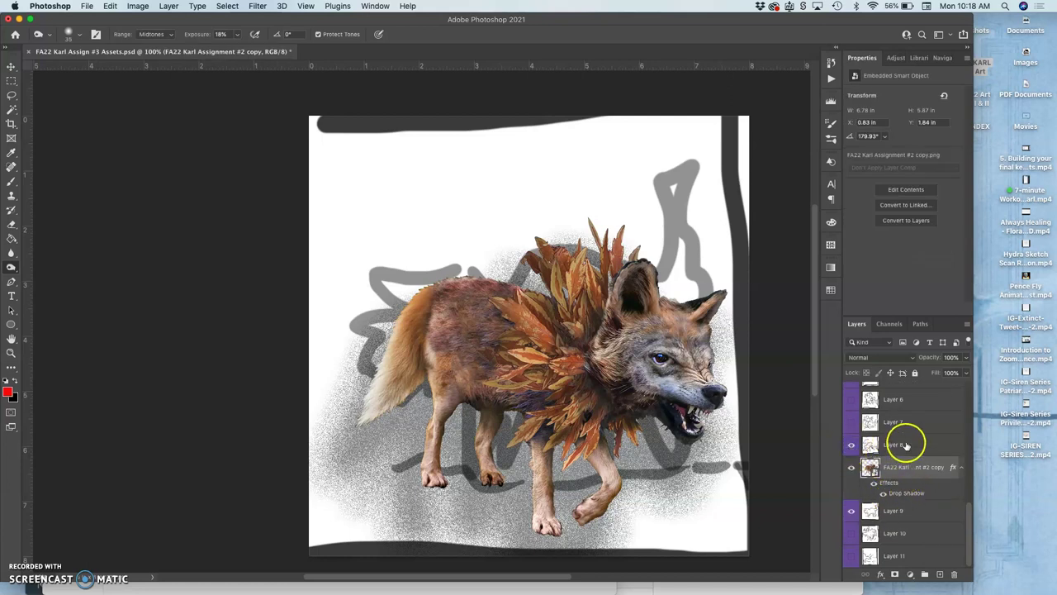
pyautogui.click(965, 358)
pyautogui.moveTo(919, 368); pyautogui.dragTo(1022, 381)
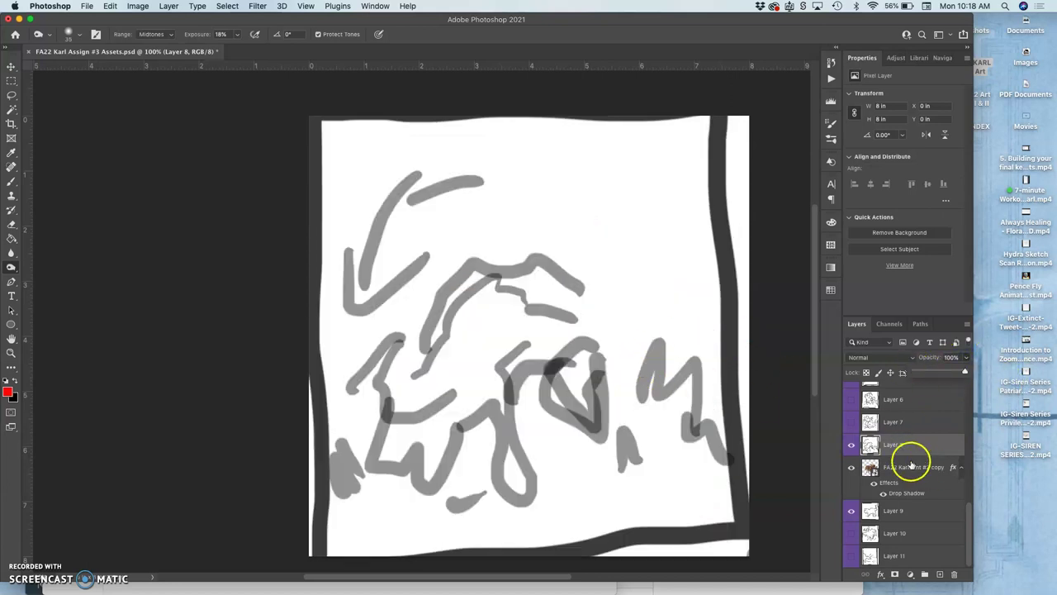
pyautogui.click(900, 467)
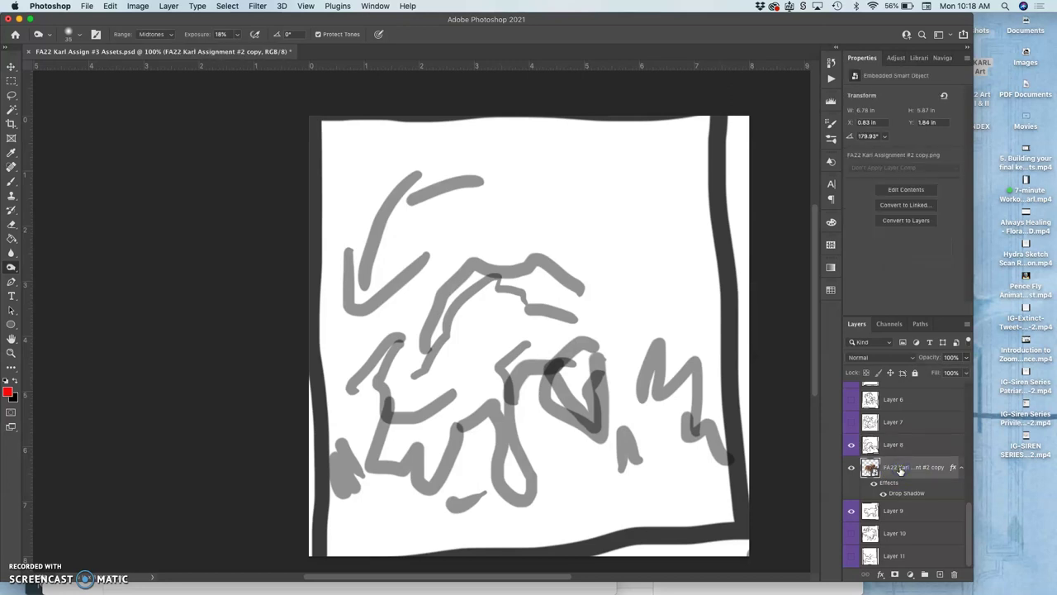
# Duplicate the wolf above Layer 8 and flip the Layer 8 sketch horizontally
pyautogui.press('super+j')
pyautogui.moveTo(882, 467); pyautogui.dragTo(880, 435)
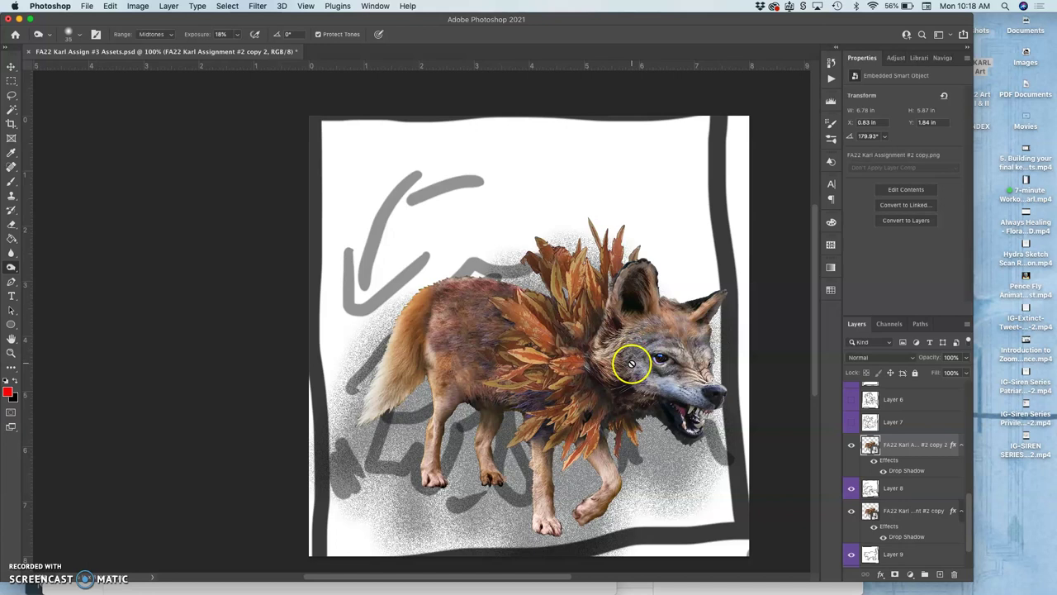
pyautogui.click(894, 489)
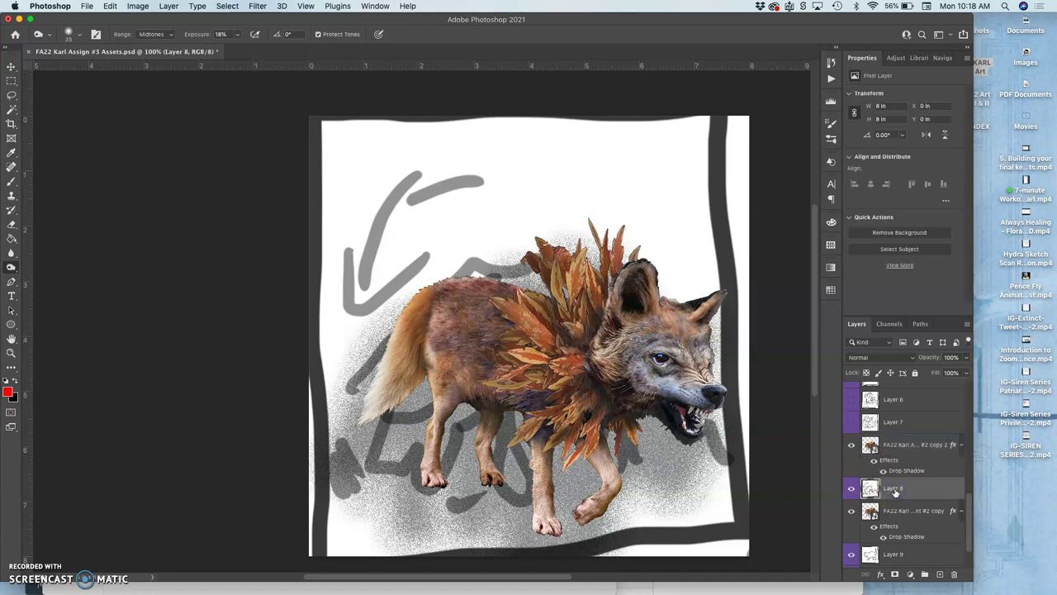
pyautogui.press('super+t')
pyautogui.rightClick(562, 220)
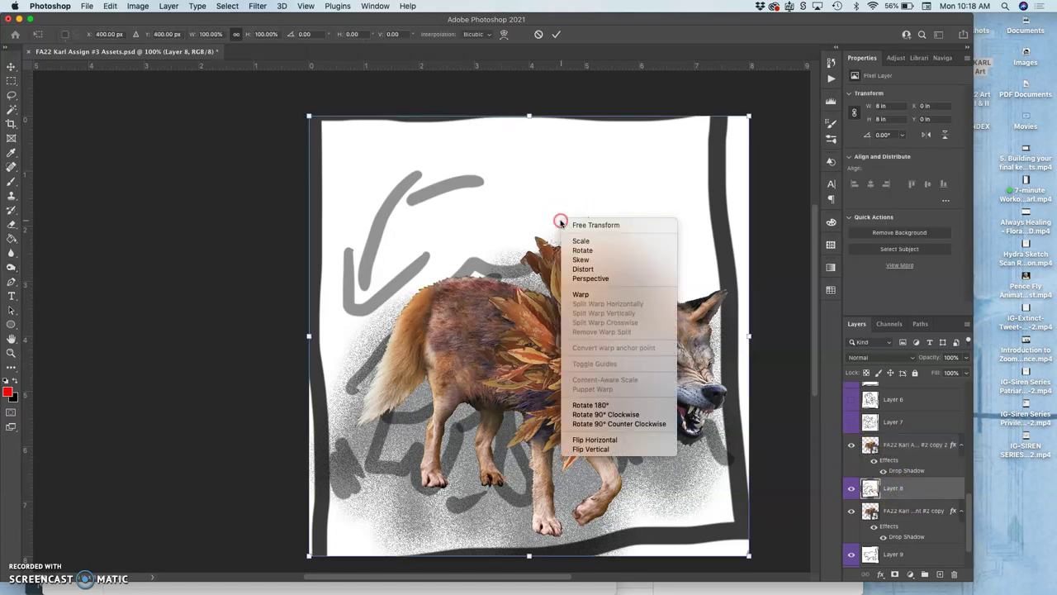
pyautogui.click(595, 439)
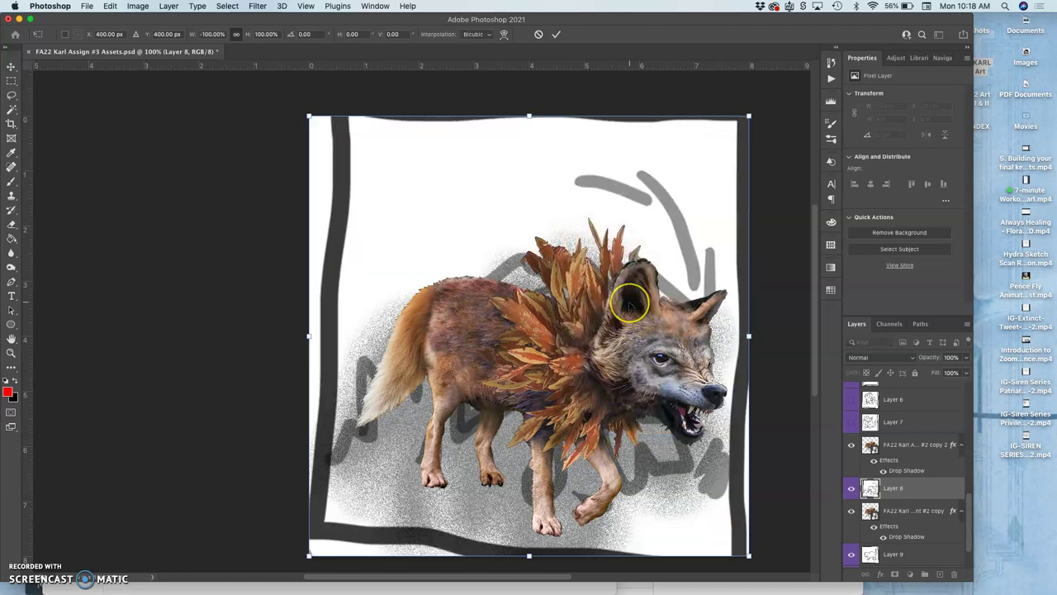
pyautogui.press('Return')
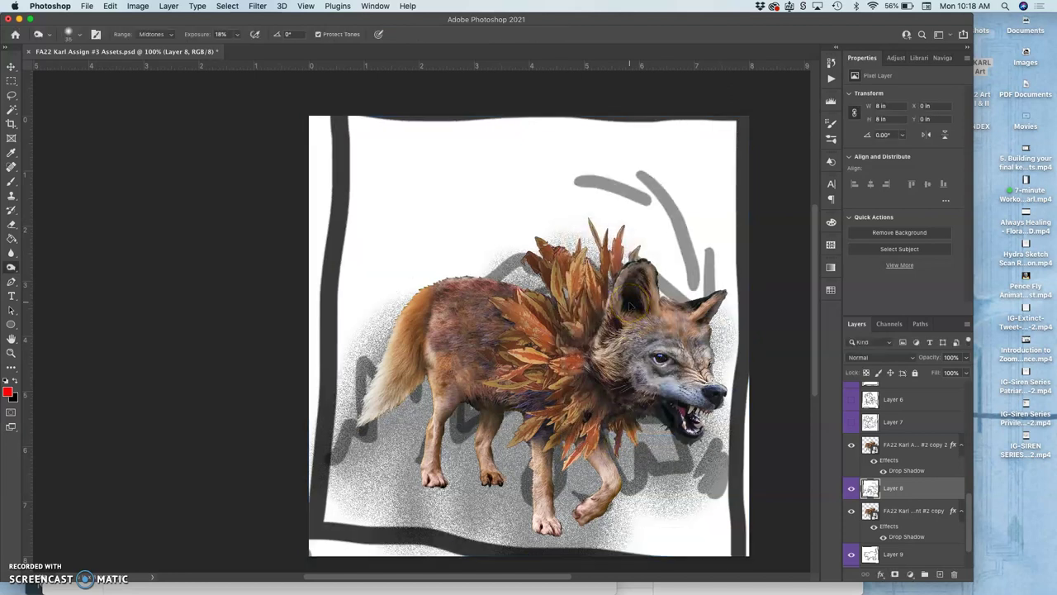
# Flip the Layer 9 sketch horizontally and toggle layer visibility to check the result
pyautogui.click(893, 554)
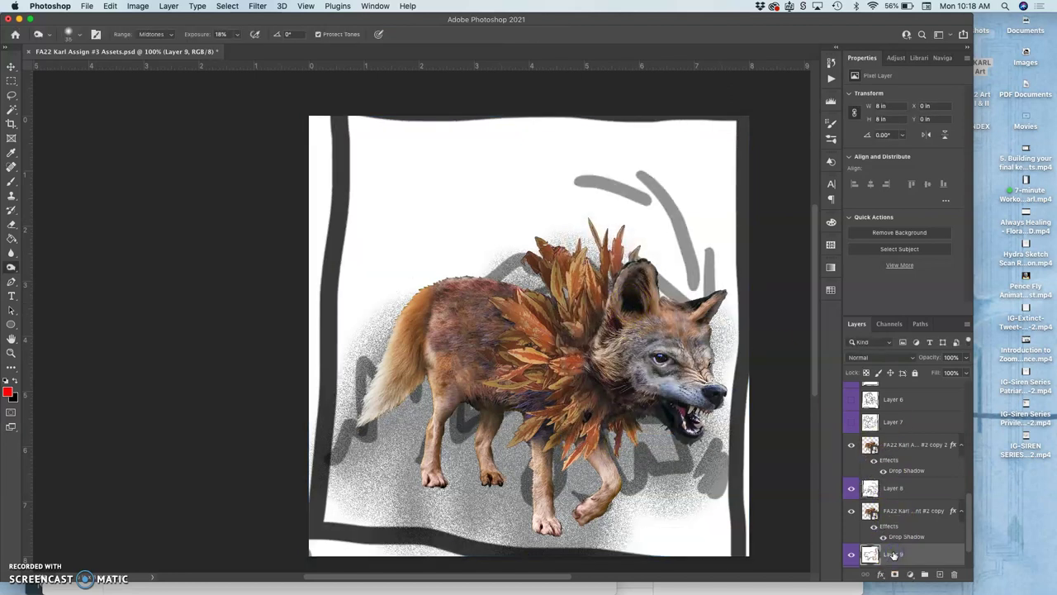
pyautogui.press('super+t')
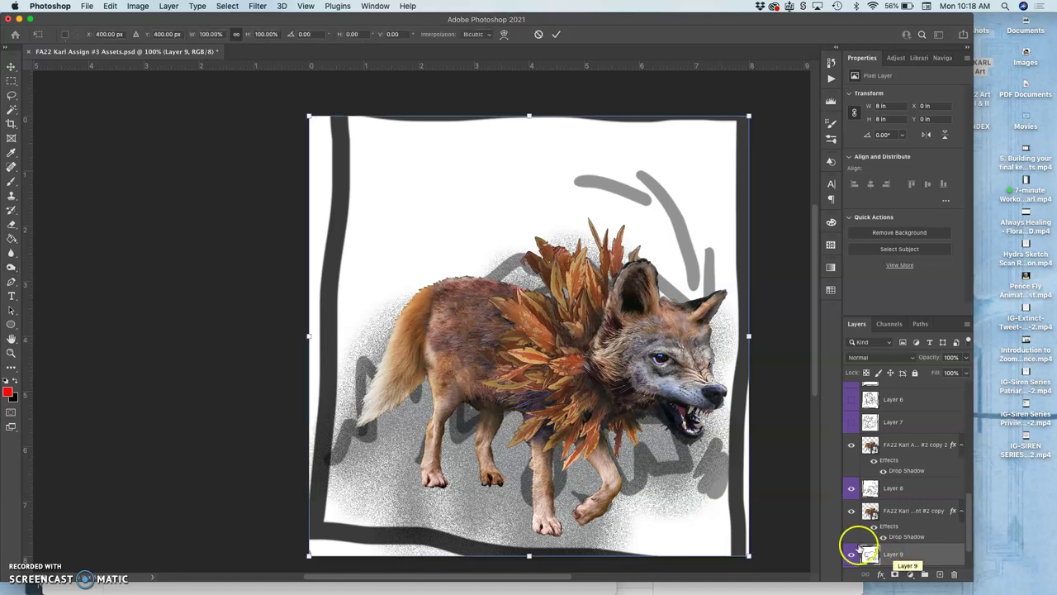
pyautogui.rightClick(680, 465)
pyautogui.click(715, 575)
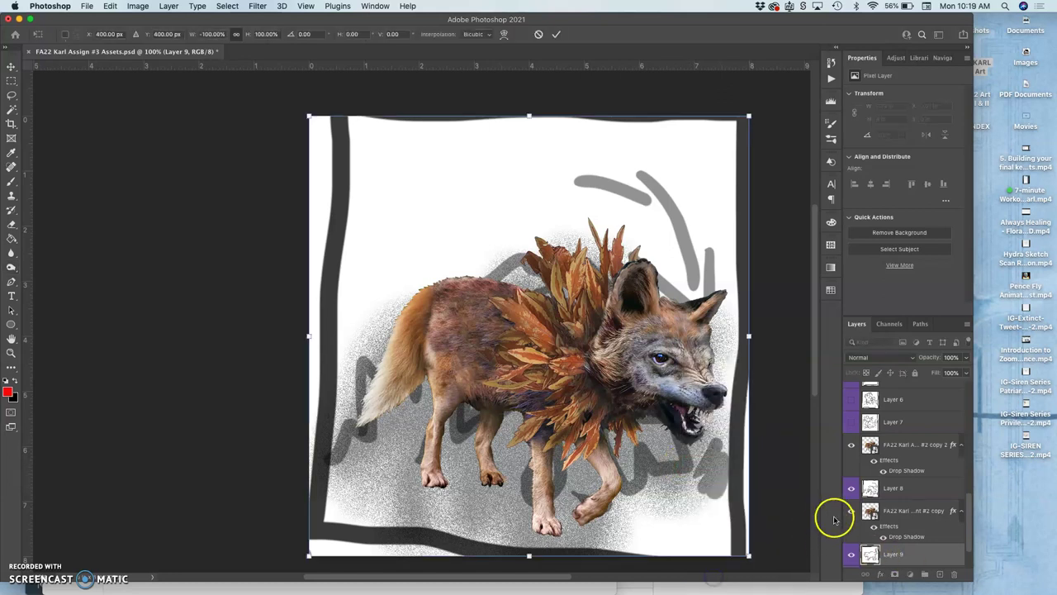
pyautogui.click(851, 489)
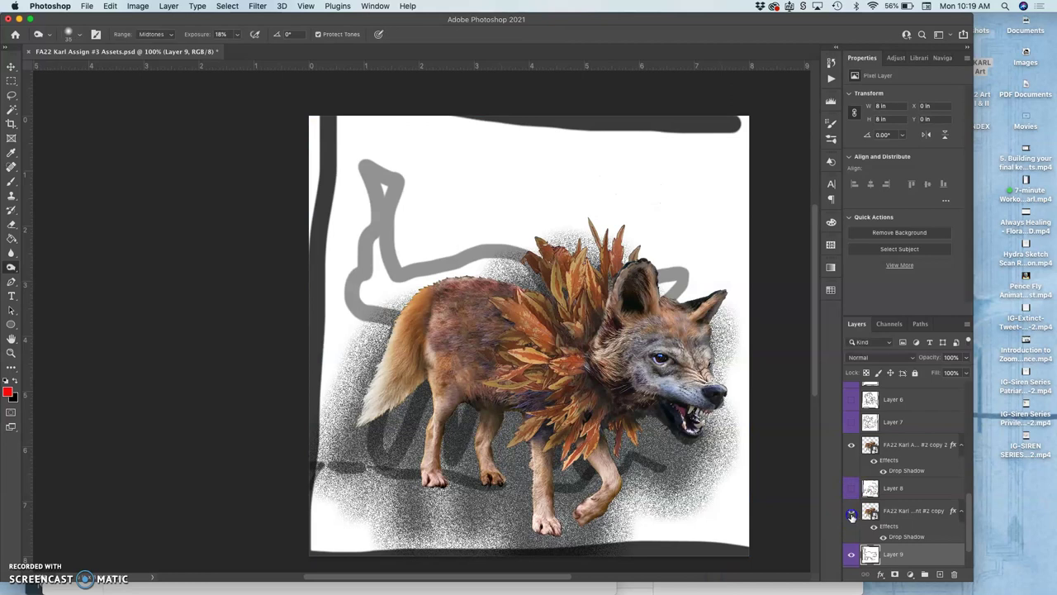
pyautogui.click(852, 514)
pyautogui.click(852, 513)
pyautogui.click(852, 490)
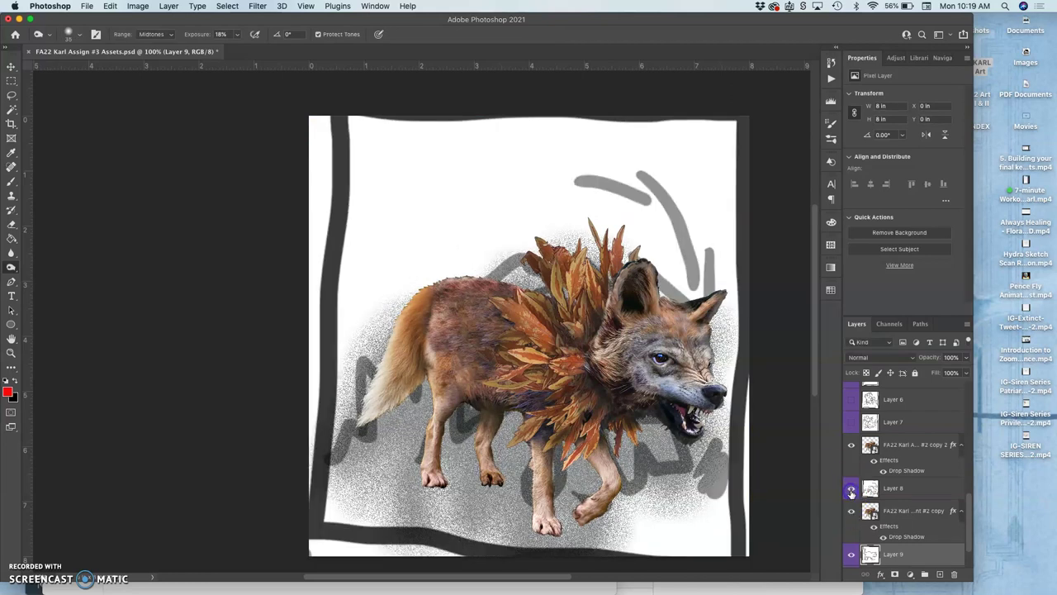
# Turn off wolf copy 2's drop shadow and lower its opacity to 61%
pyautogui.click(890, 447)
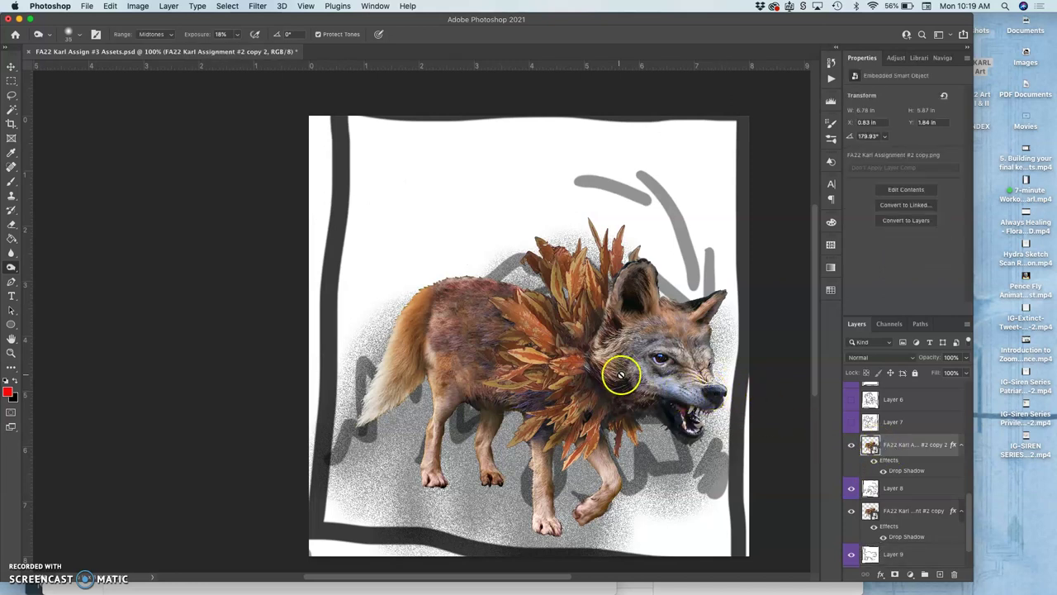
pyautogui.click(874, 460)
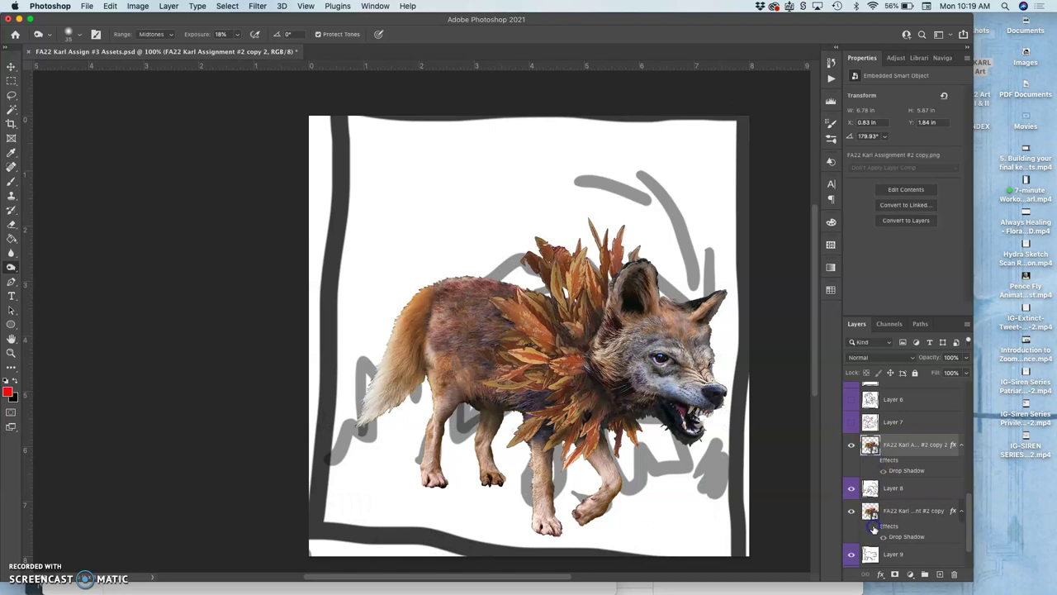
pyautogui.moveTo(699, 420); pyautogui.dragTo(658, 388)
pyautogui.moveTo(949, 371); pyautogui.dragTo(945, 371)
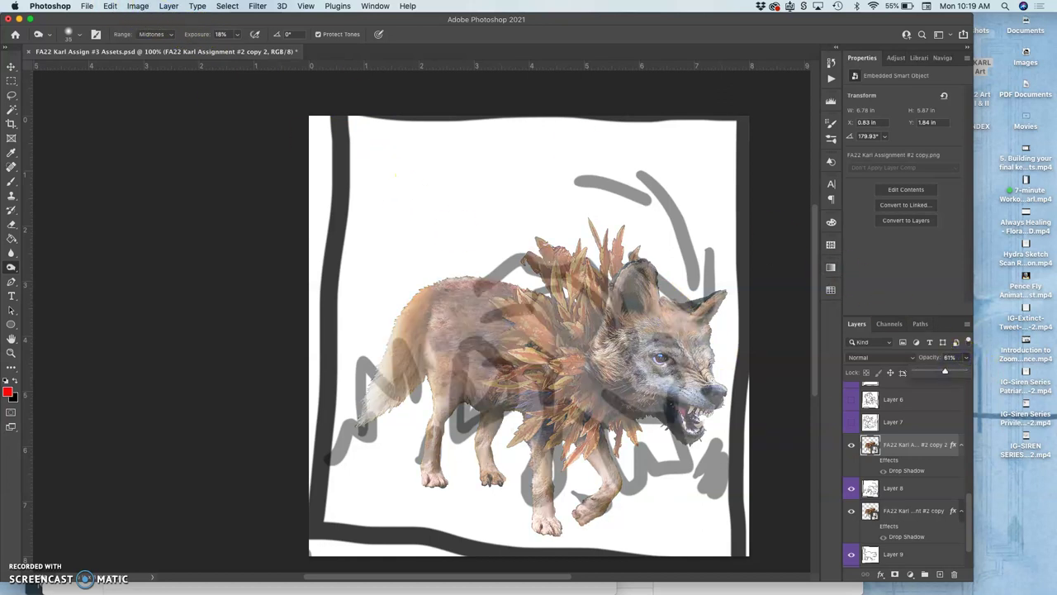
pyautogui.click(110, 6)
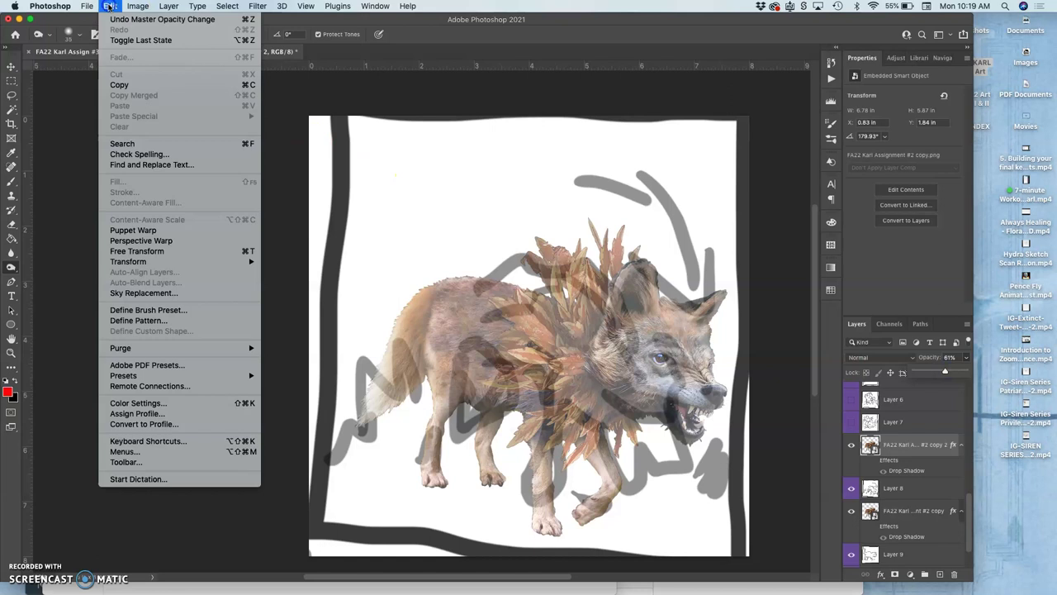
# Puppet-warp wolf copy 2 with pins on its back, shoulder, muzzle, legs, feet, tail base and head
pyautogui.click(133, 234)
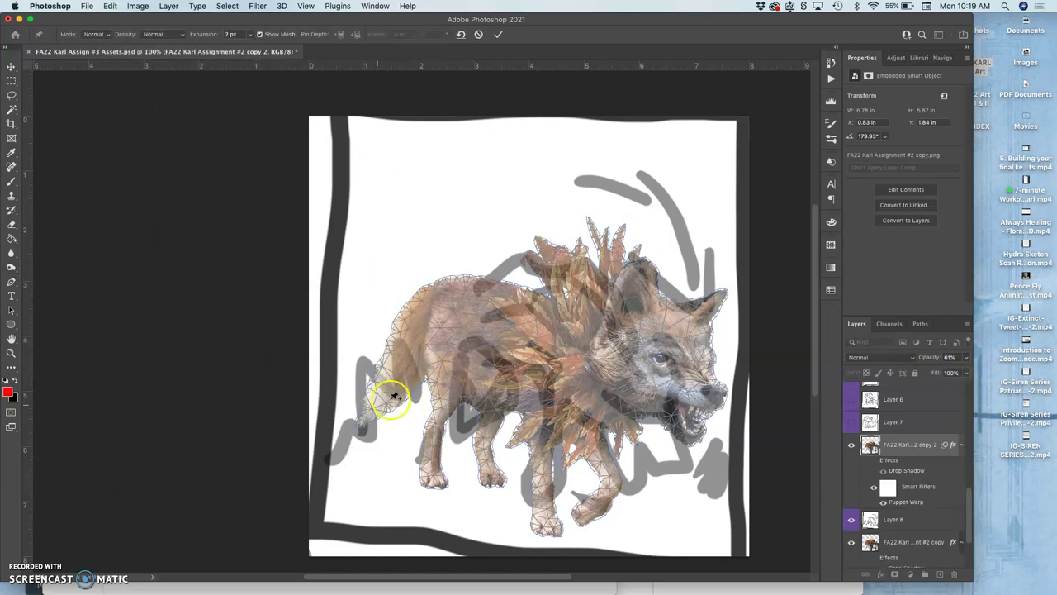
pyautogui.click(471, 285)
pyautogui.click(578, 305)
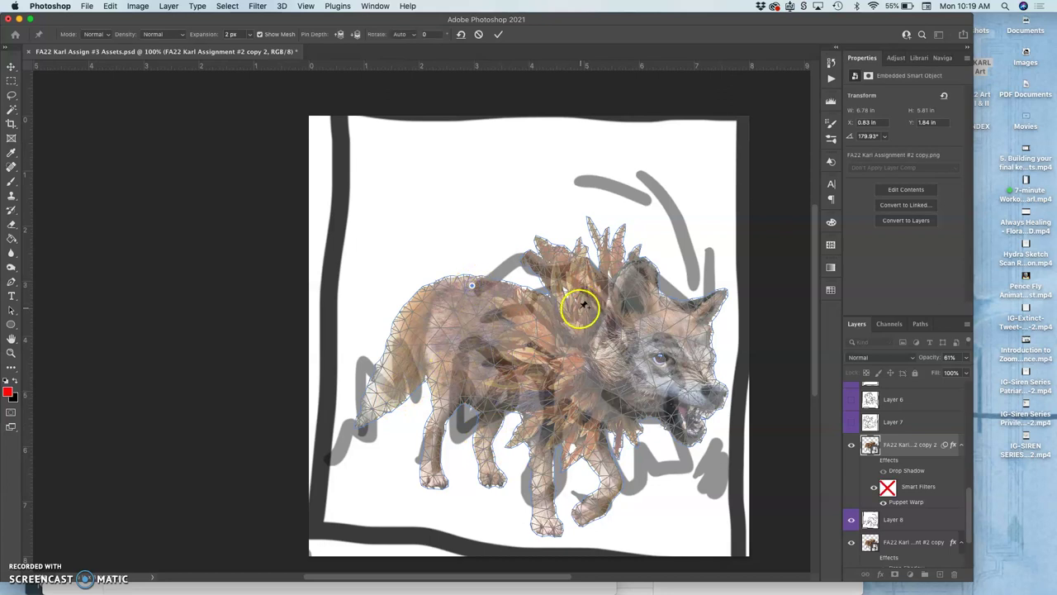
pyautogui.click(709, 365)
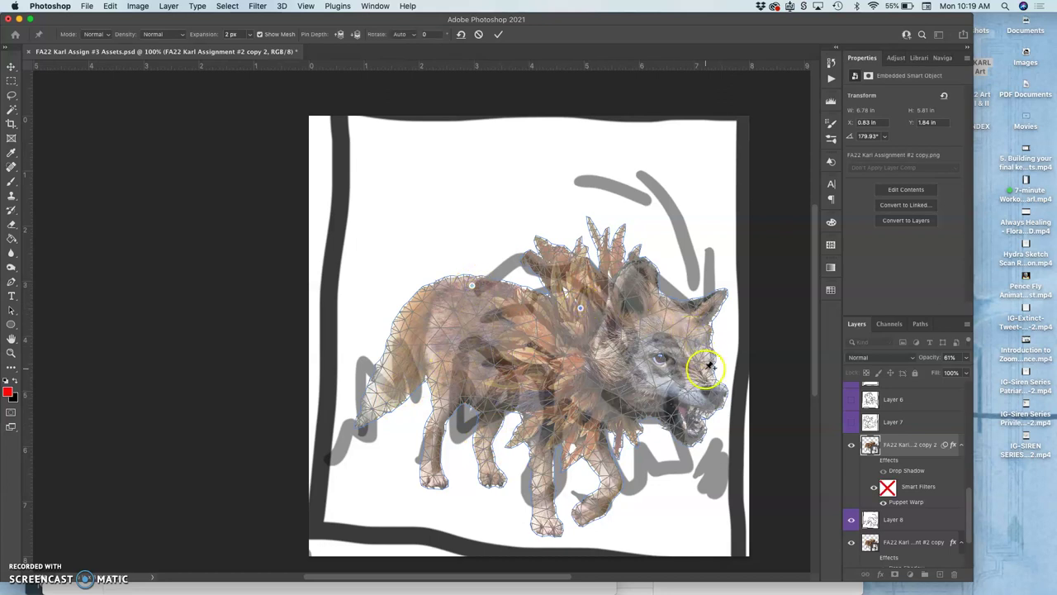
pyautogui.click(619, 472)
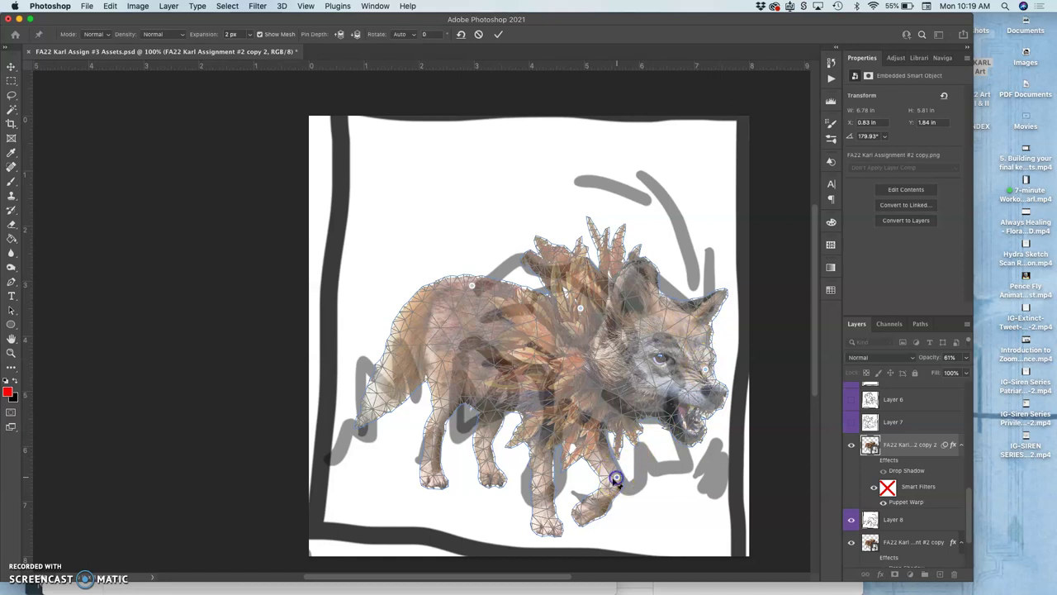
pyautogui.click(546, 491)
pyautogui.click(487, 457)
pyautogui.click(434, 469)
pyautogui.click(382, 397)
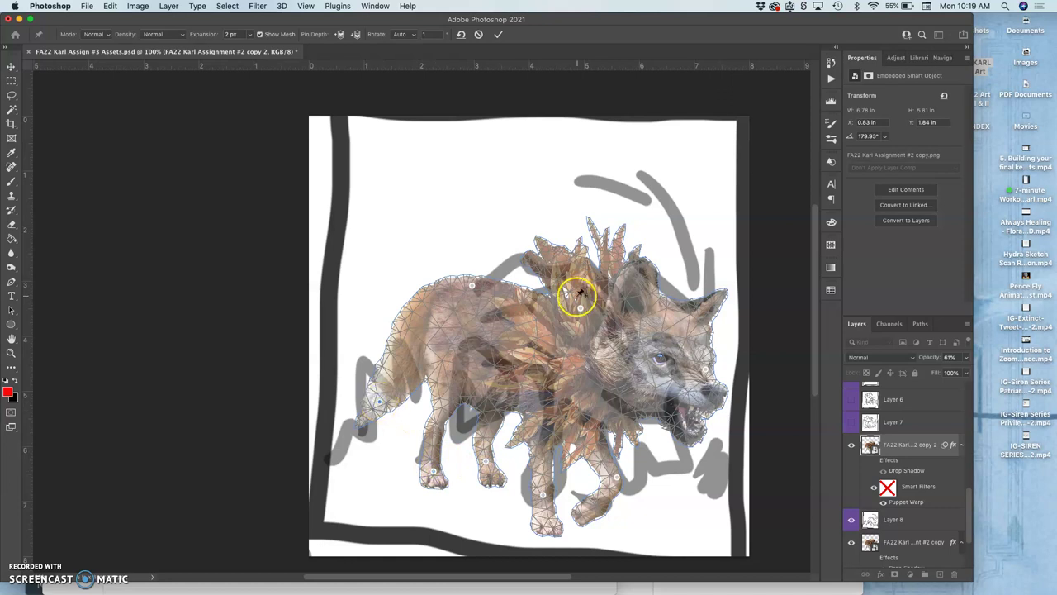
pyautogui.click(704, 373)
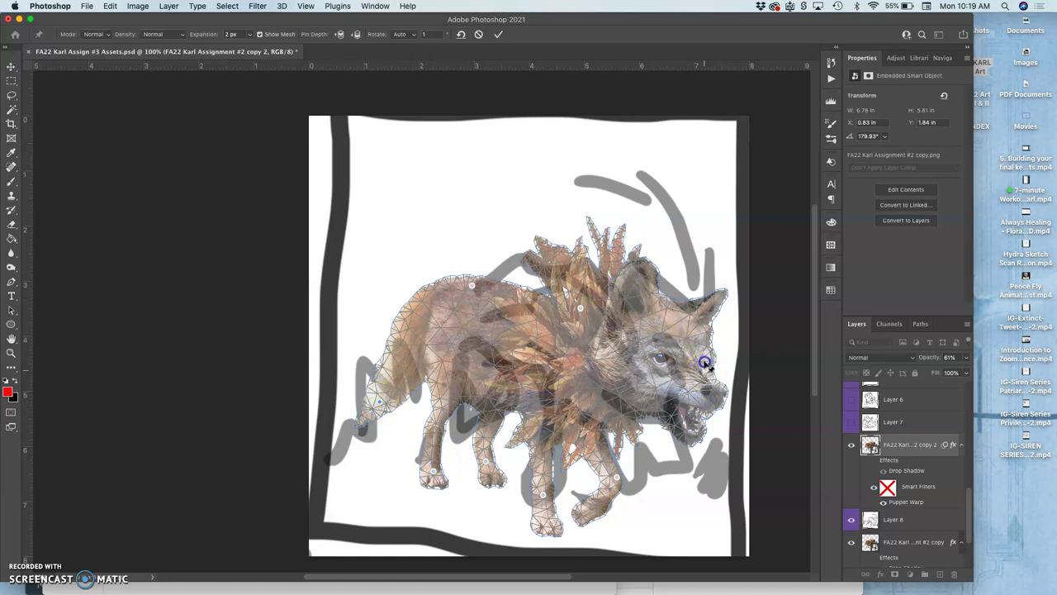
# Rotate the wolf's head 40° downward and restore the layer opacity to 100%
pyautogui.moveTo(705, 362); pyautogui.dragTo(692, 421)
pyautogui.click(880, 450)
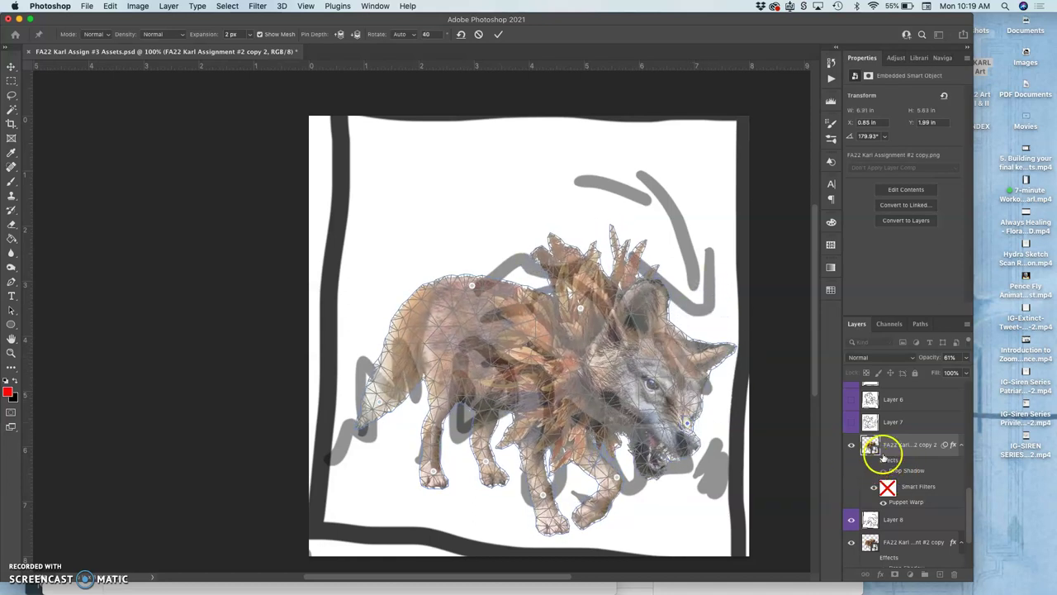
pyautogui.click(963, 357)
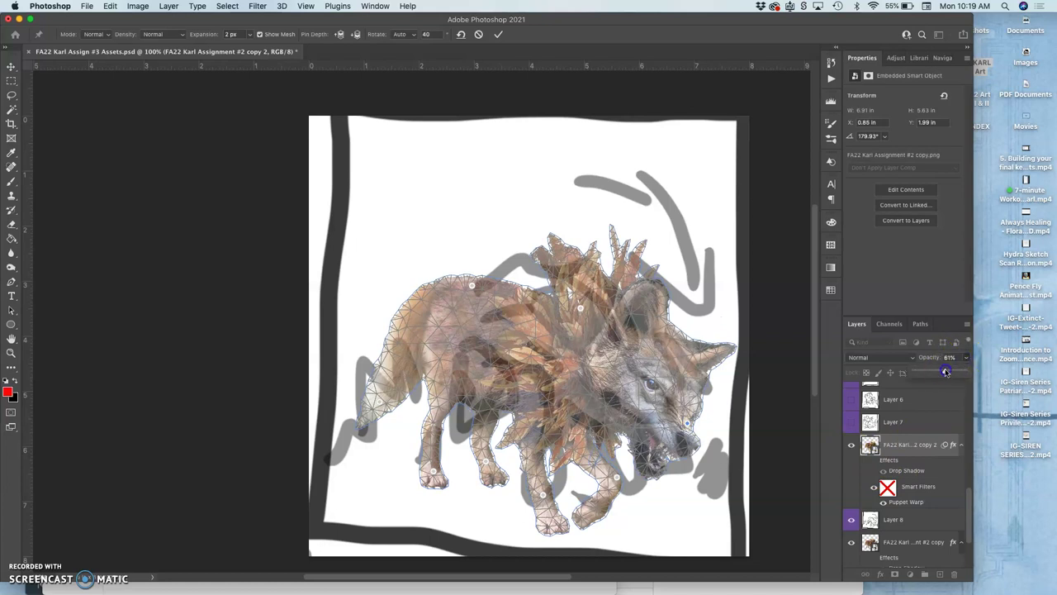
pyautogui.moveTo(996, 372); pyautogui.dragTo(996, 371)
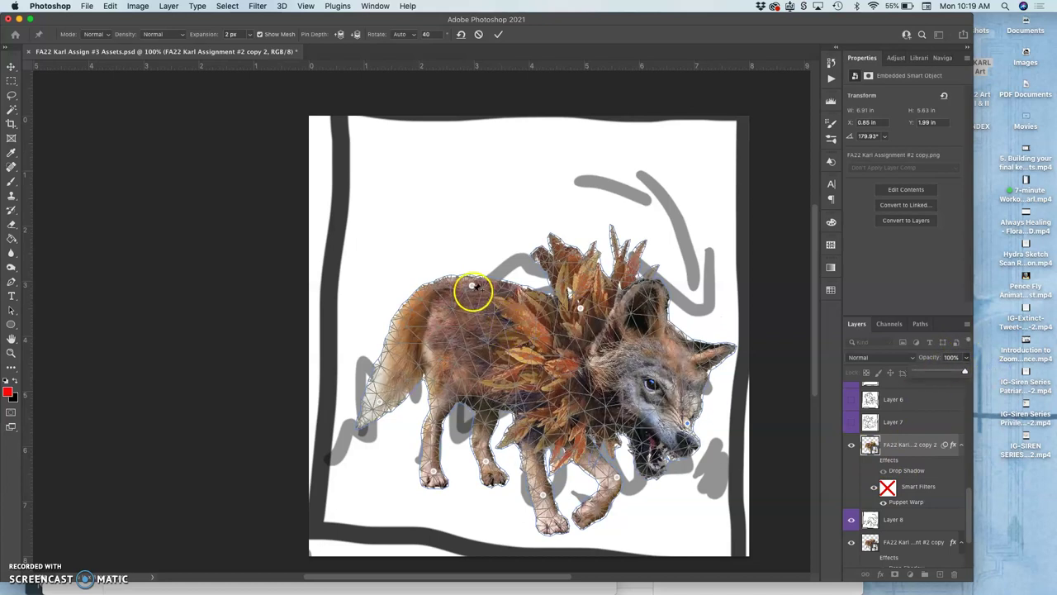
# Reshape the wolf's back and bend its tail downward with a new tail pin
pyautogui.moveTo(473, 287)
pyautogui.mouseDown()
pyautogui.moveTo(504, 280)
pyautogui.moveTo(496, 285)
pyautogui.moveTo(516, 303)
pyautogui.moveTo(578, 262)
pyautogui.moveTo(533, 306)
pyautogui.moveTo(493, 280)
pyautogui.moveTo(491, 296)
pyautogui.mouseUp()
pyautogui.click(580, 308)
pyautogui.click(494, 289)
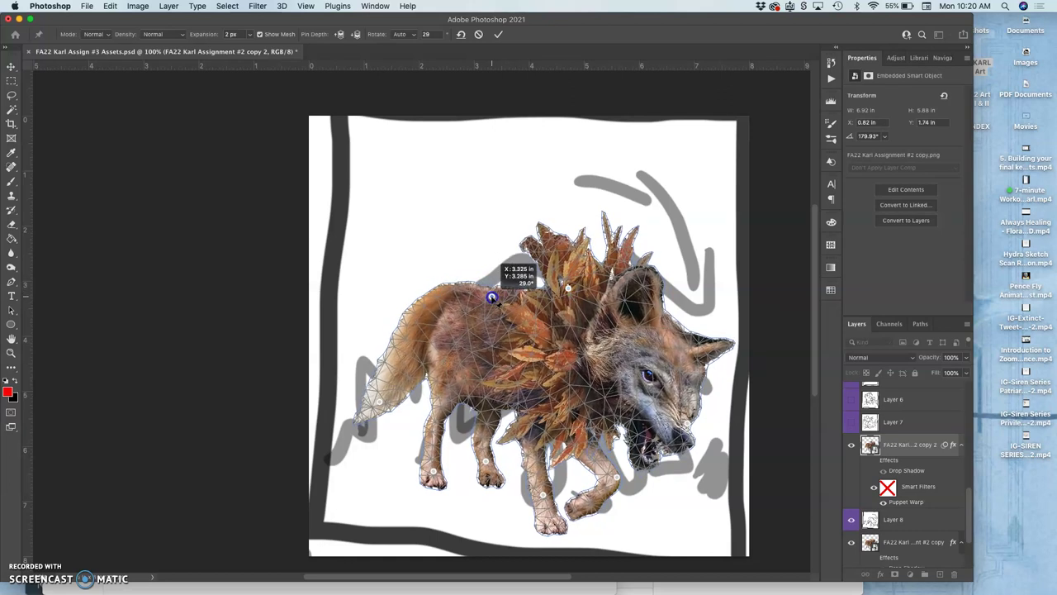
pyautogui.click(387, 378)
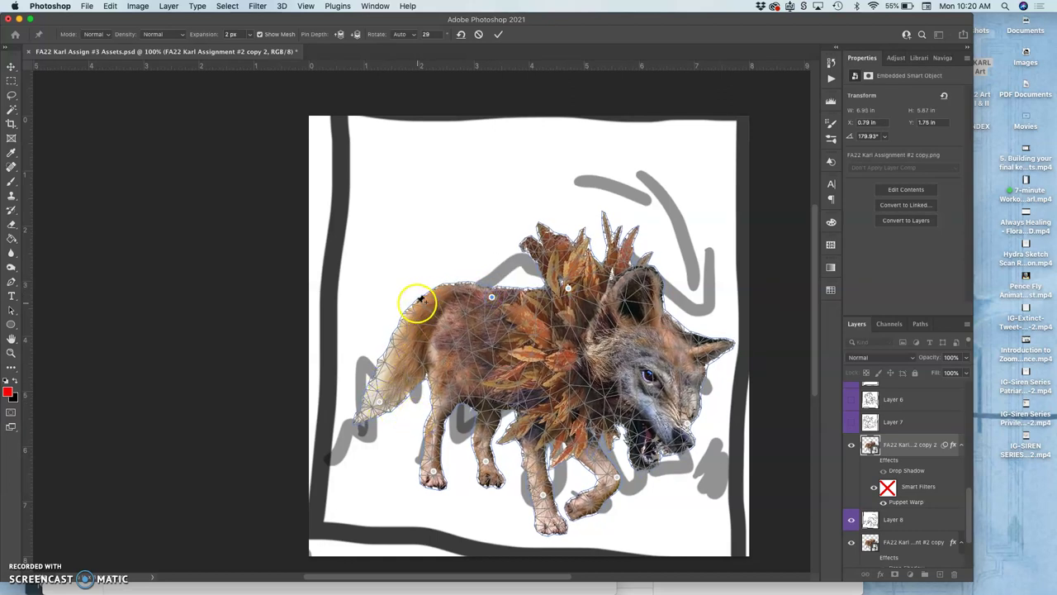
pyautogui.click(418, 303)
pyautogui.moveTo(422, 306); pyautogui.dragTo(426, 317)
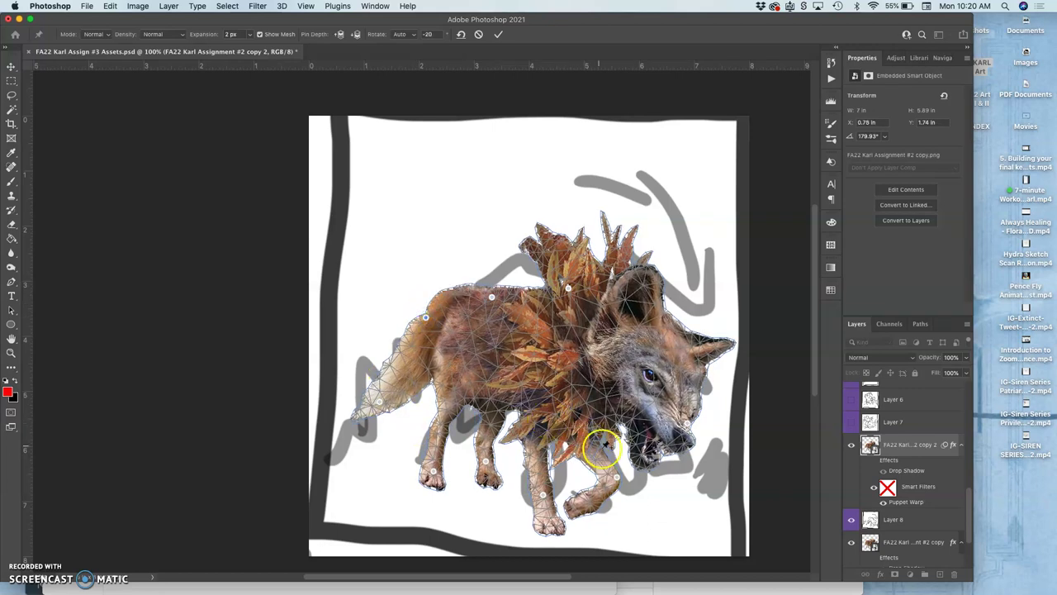
# Re-pose the front and hind legs and paws, adding body and leg pins
pyautogui.moveTo(615, 478); pyautogui.dragTo(614, 467)
pyautogui.click(548, 519)
pyautogui.click(542, 495)
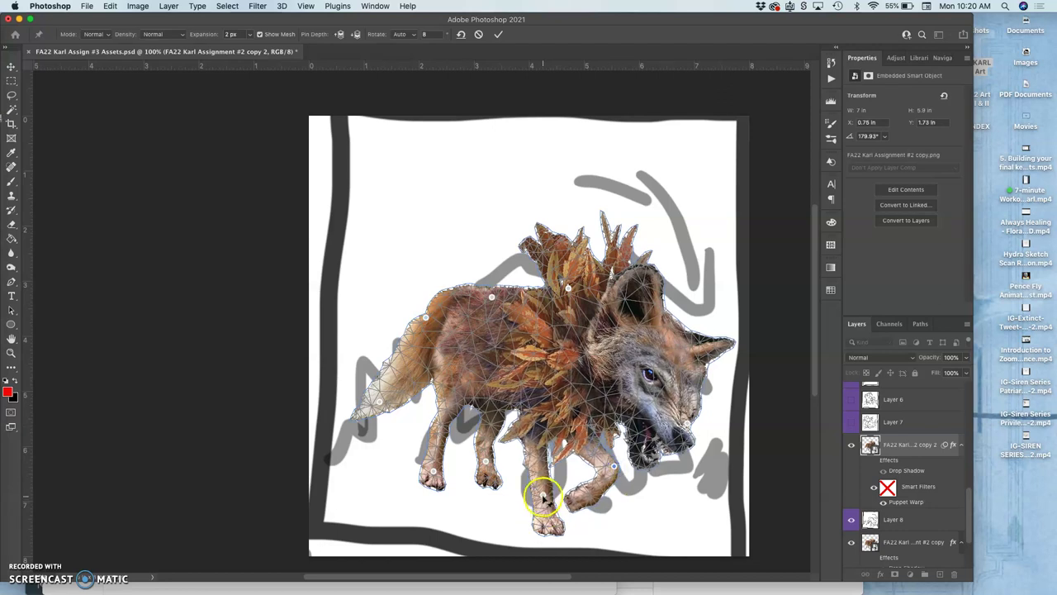
pyautogui.moveTo(543, 496); pyautogui.dragTo(537, 488)
pyautogui.click(613, 468)
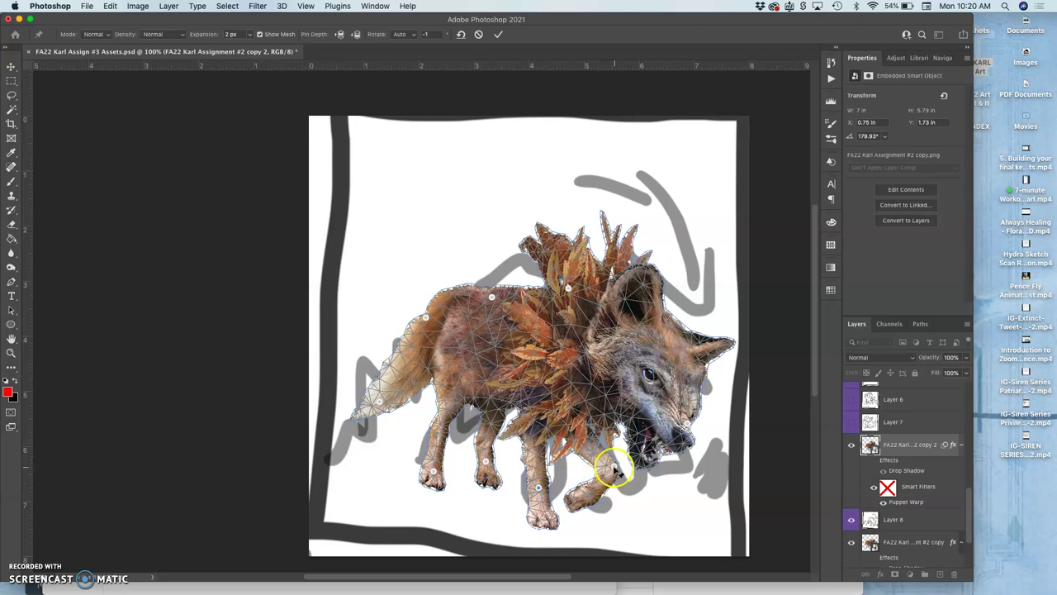
pyautogui.moveTo(615, 472)
pyautogui.mouseDown()
pyautogui.moveTo(584, 499)
pyautogui.moveTo(602, 496)
pyautogui.moveTo(614, 510)
pyautogui.mouseUp()
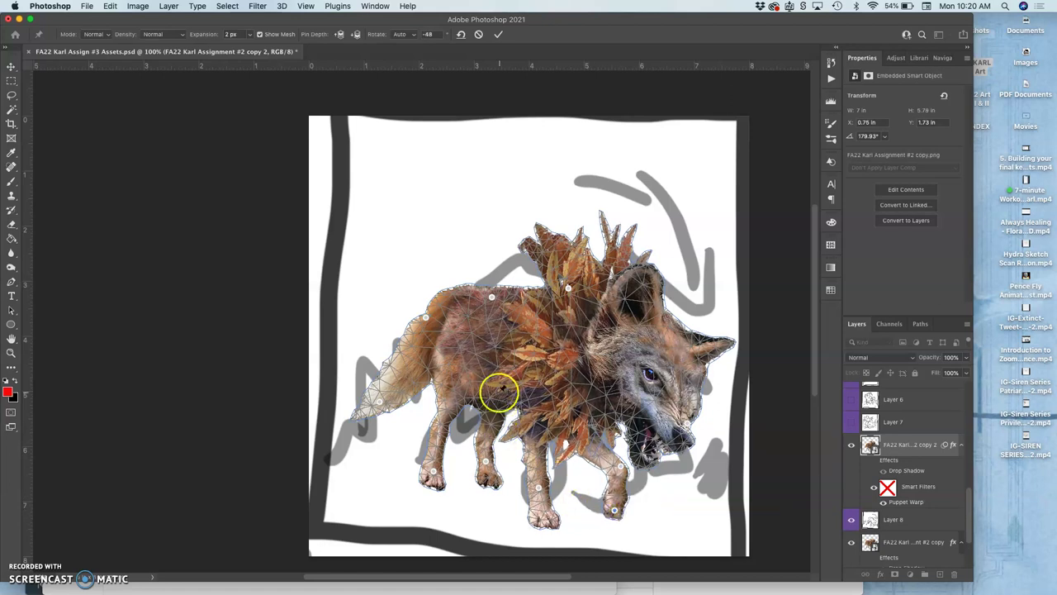
pyautogui.click(493, 404)
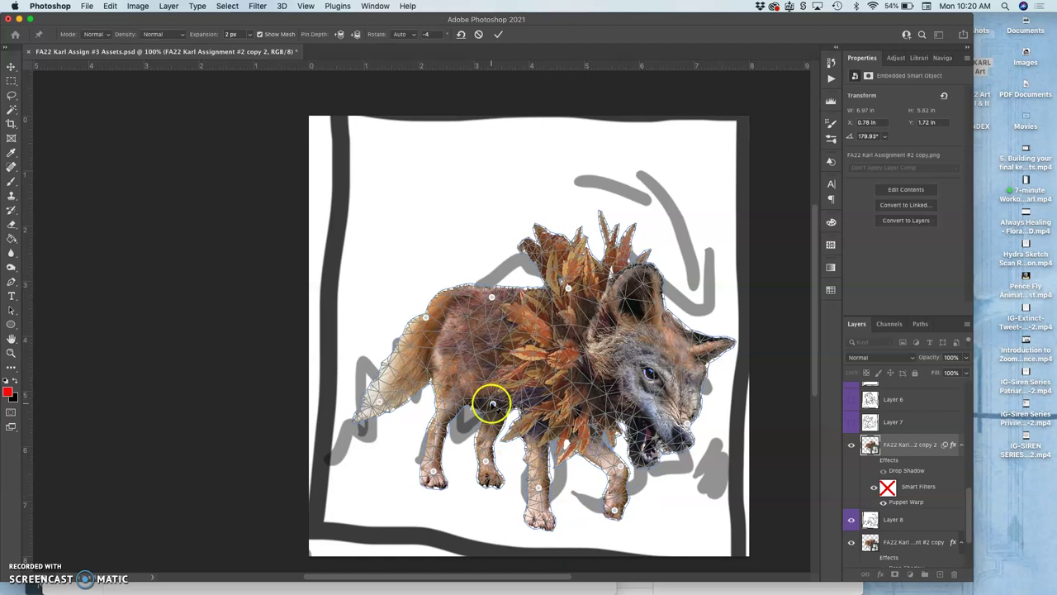
pyautogui.moveTo(492, 404); pyautogui.dragTo(496, 387)
pyautogui.click(435, 473)
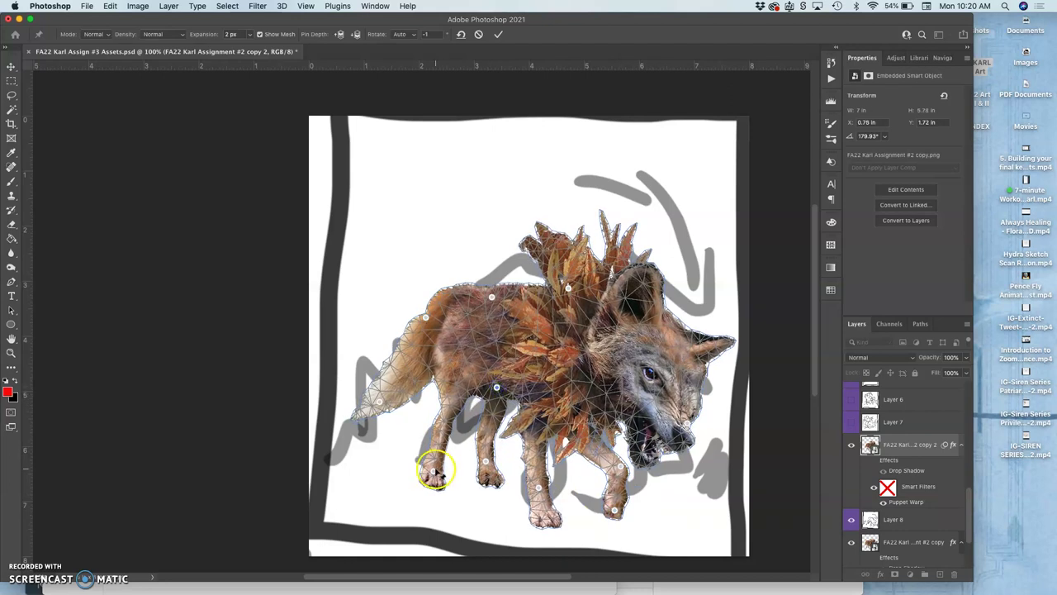
pyautogui.moveTo(432, 468); pyautogui.dragTo(489, 451)
pyautogui.click(487, 465)
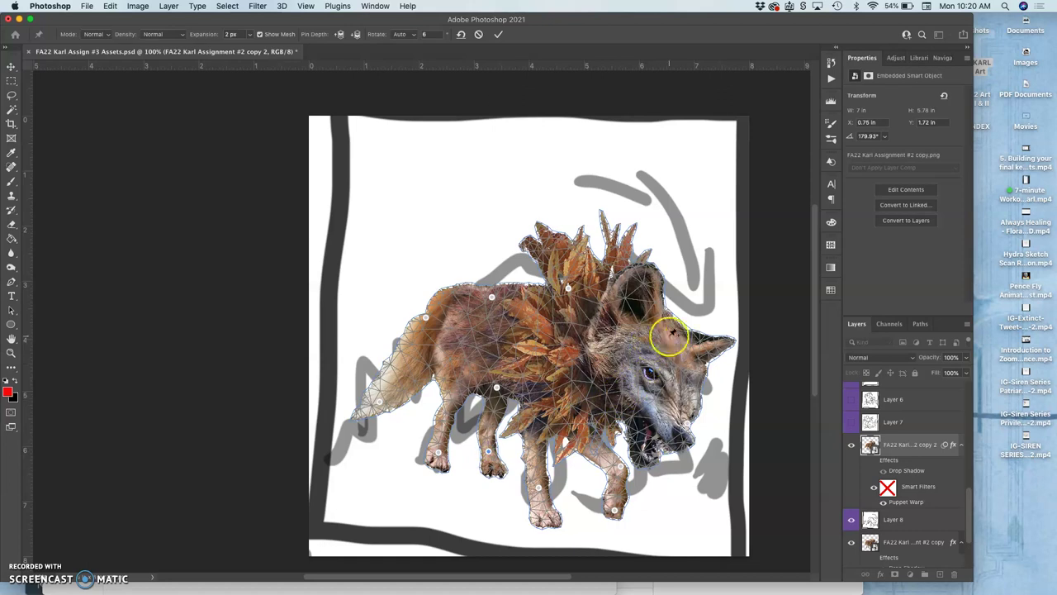
# Turn the head, open the jaw into a snarl, commit the warp, and hide wolf copy 2
pyautogui.moveTo(685, 330)
pyautogui.mouseDown()
pyautogui.moveTo(702, 332)
pyautogui.moveTo(692, 332)
pyautogui.mouseUp()
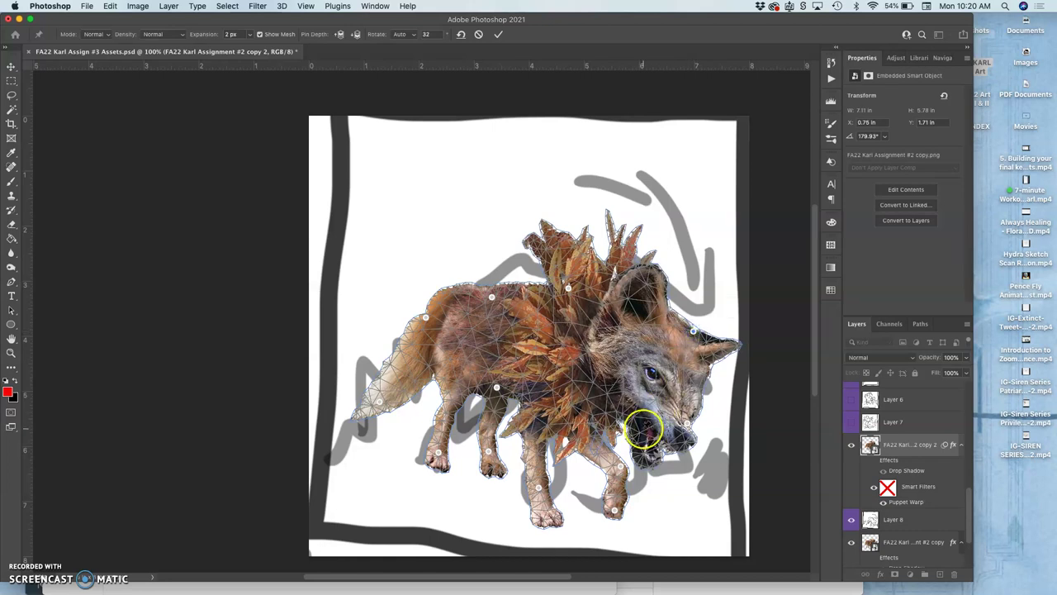
pyautogui.moveTo(646, 450)
pyautogui.mouseDown()
pyautogui.moveTo(667, 448)
pyautogui.moveTo(644, 467)
pyautogui.moveTo(685, 425)
pyautogui.moveTo(646, 469)
pyautogui.moveTo(638, 450)
pyautogui.moveTo(660, 442)
pyautogui.moveTo(654, 460)
pyautogui.mouseUp()
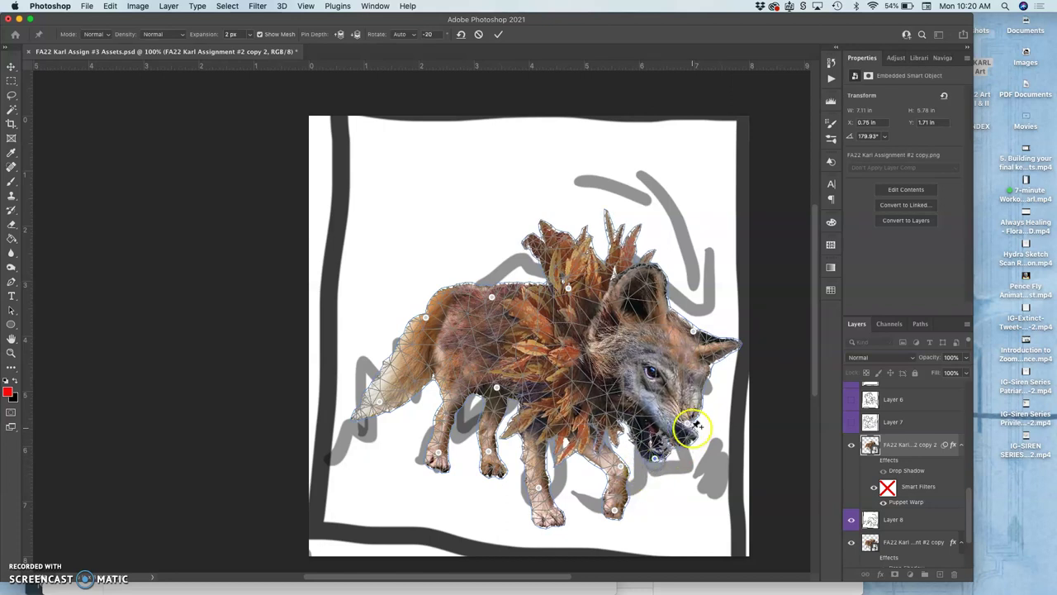
pyautogui.moveTo(682, 427); pyautogui.dragTo(692, 403)
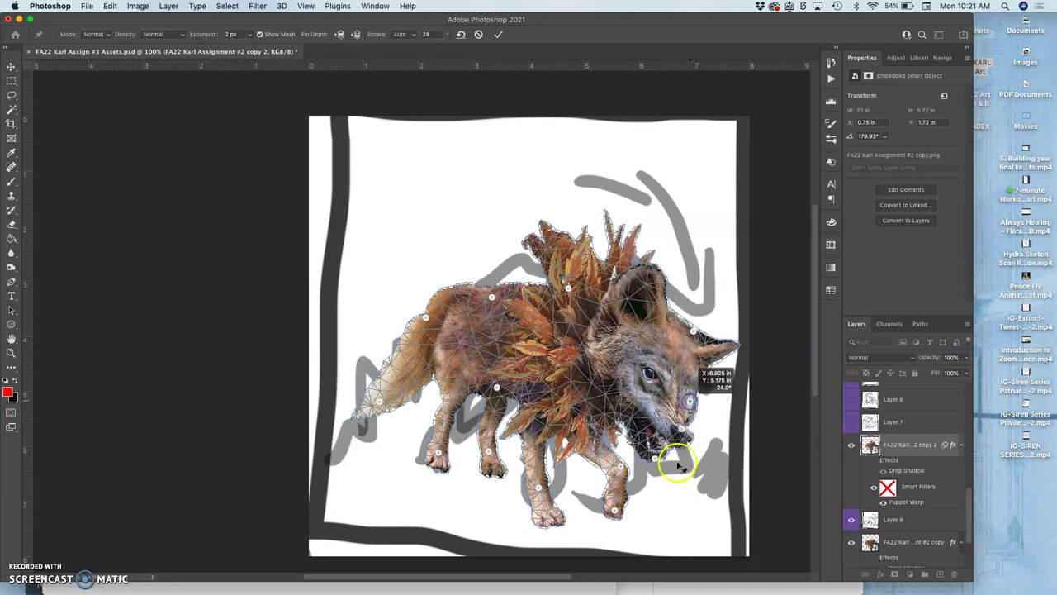
pyautogui.moveTo(677, 466); pyautogui.dragTo(667, 467)
pyautogui.press('Return')
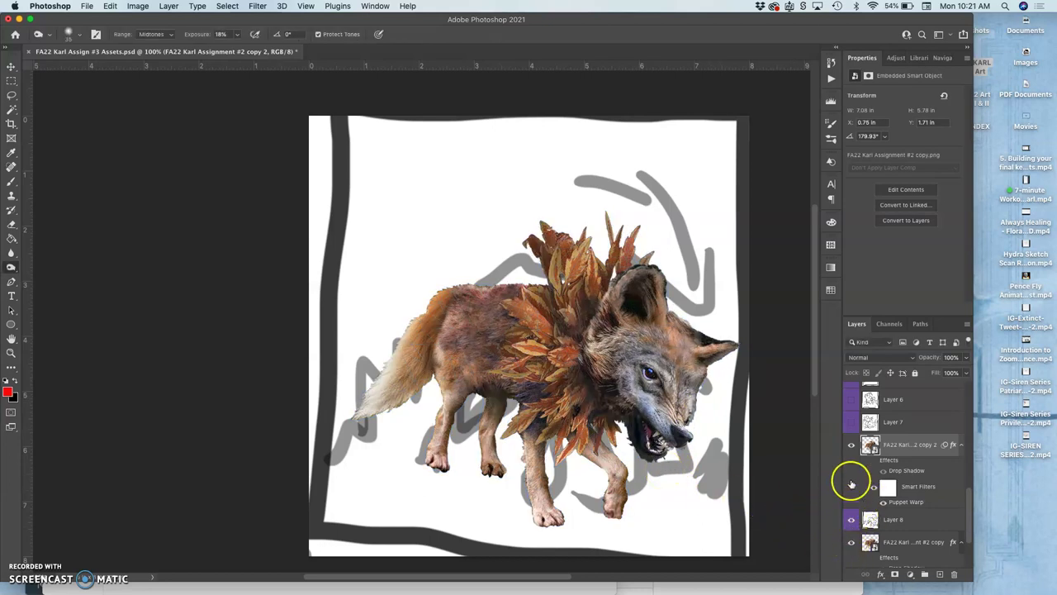
pyautogui.click(852, 446)
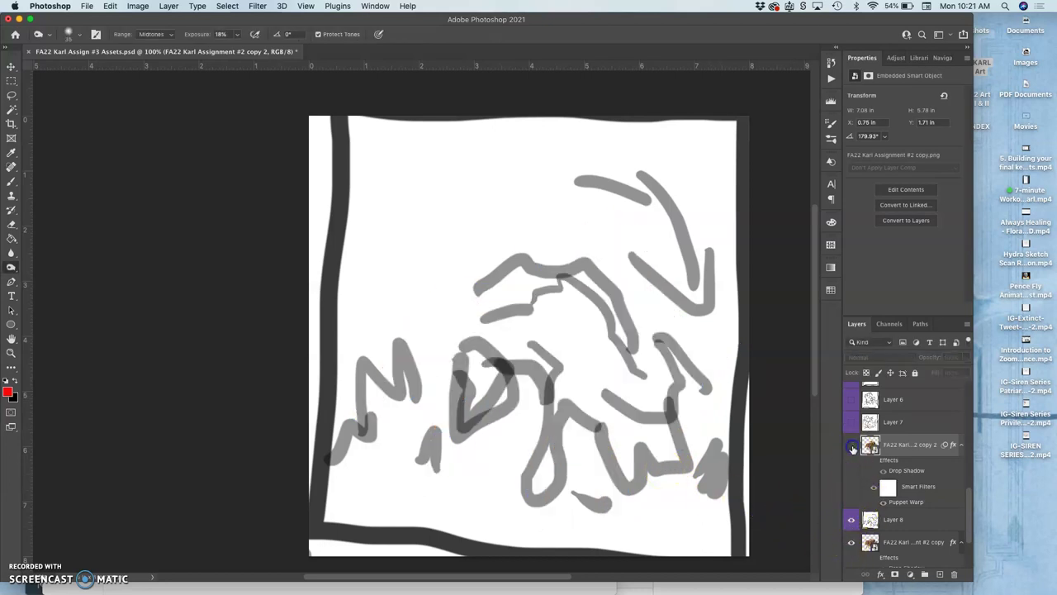
# Hide Layer 8 and toggle the warped wolf copy on and off against the next sketch
pyautogui.click(852, 518)
pyautogui.click(851, 446)
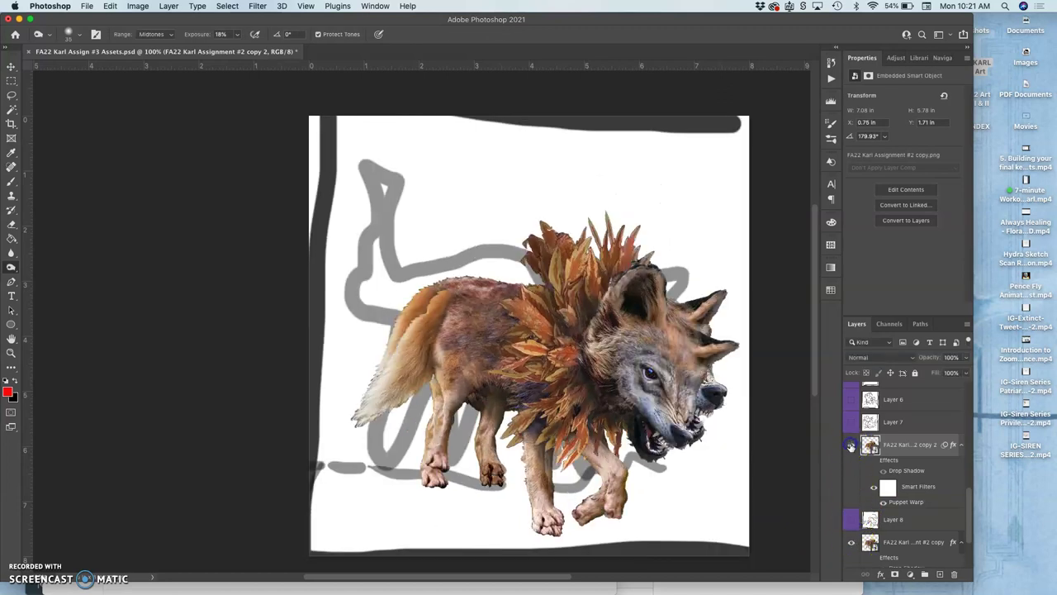
pyautogui.click(852, 446)
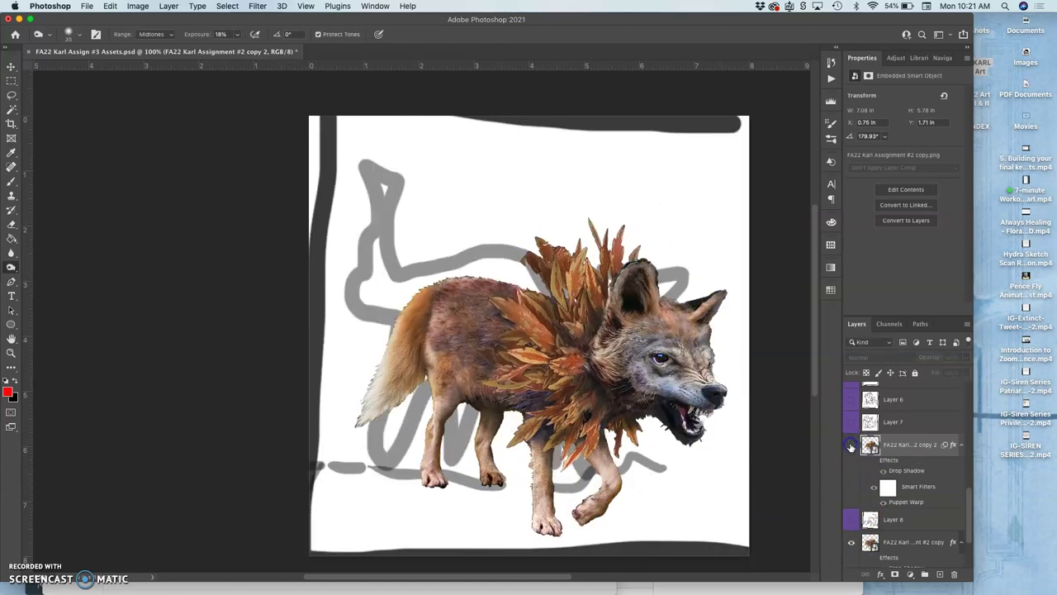
pyautogui.click(852, 446)
pyautogui.click(892, 450)
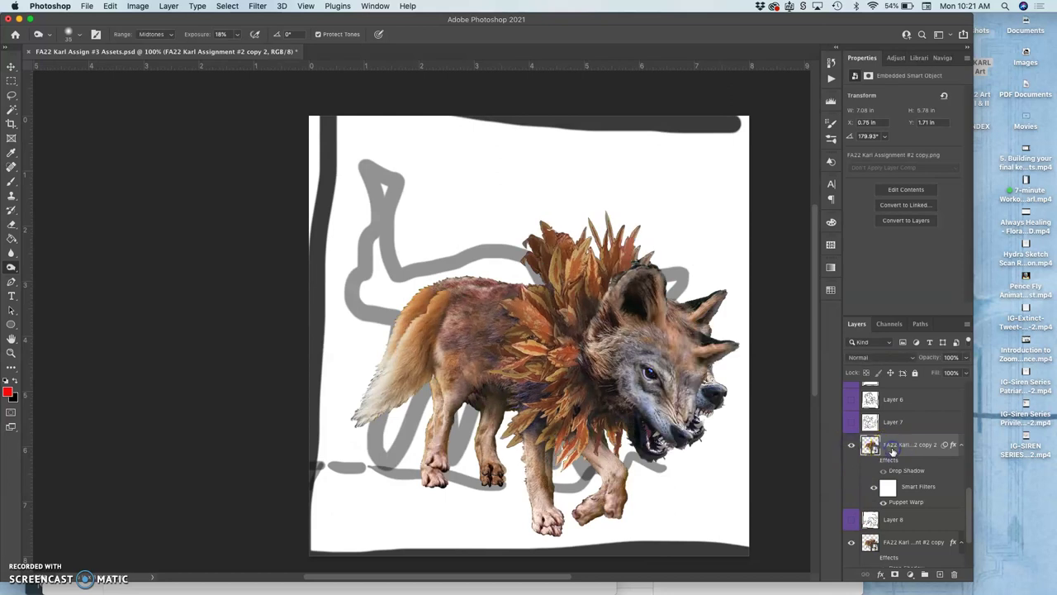
# Try Free Transform on the wolf copy and dismiss the smart filters warning twice
pyautogui.press('super+t')
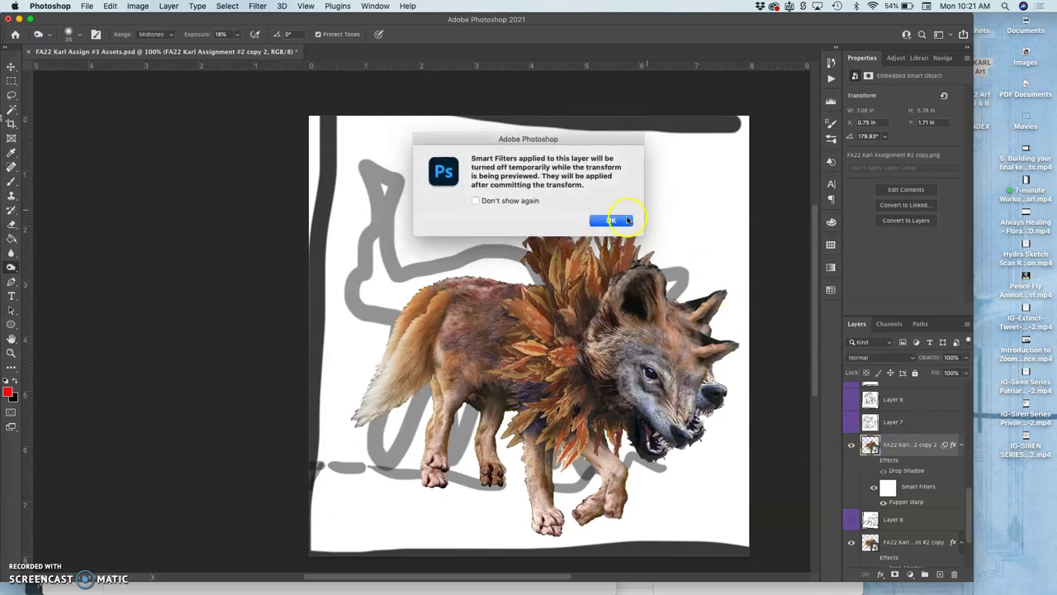
pyautogui.click(624, 218)
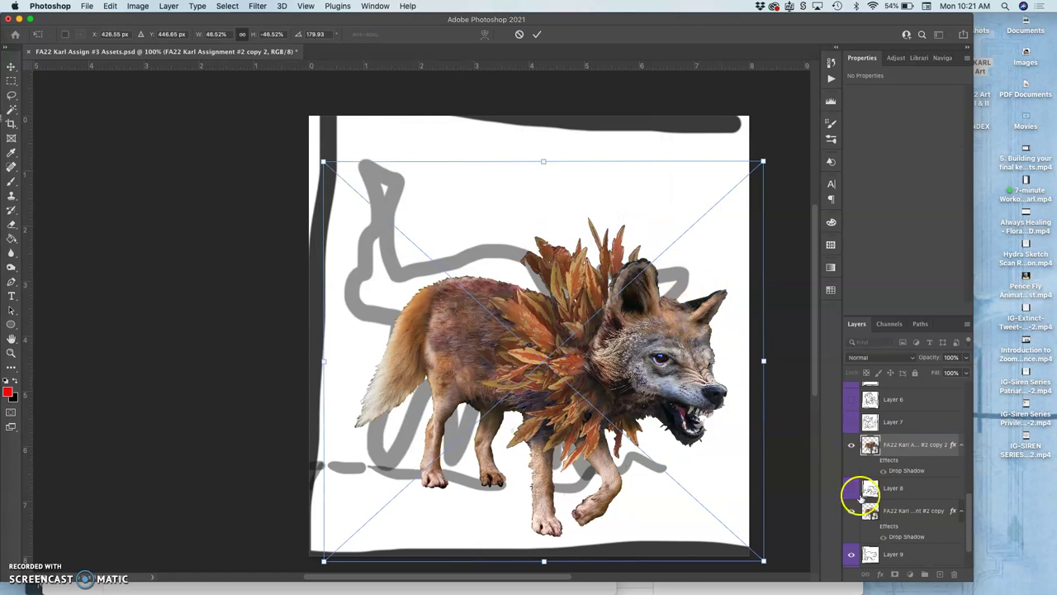
pyautogui.click(863, 450)
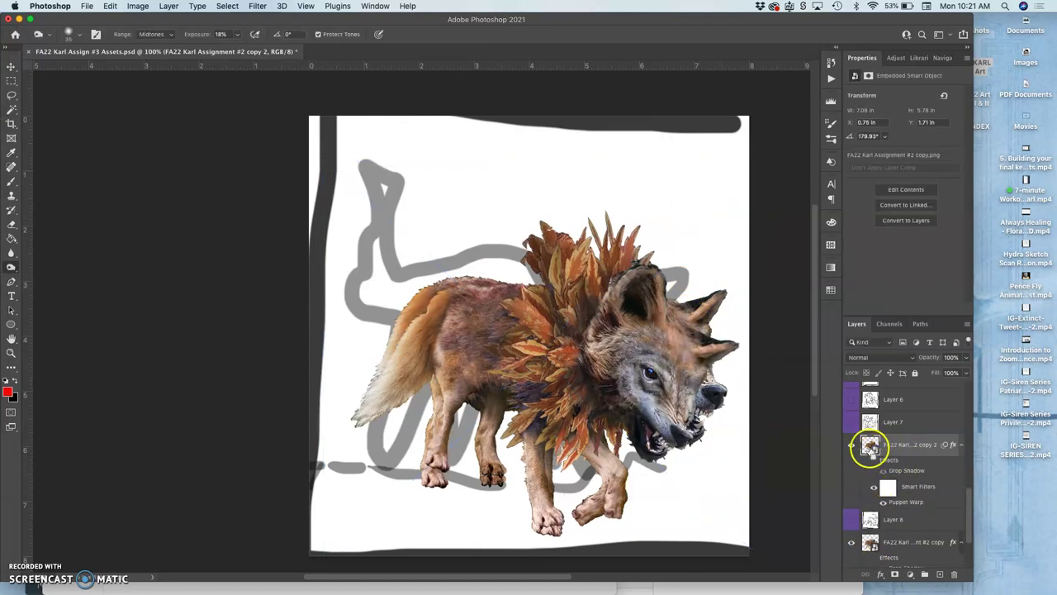
pyautogui.press('super+t')
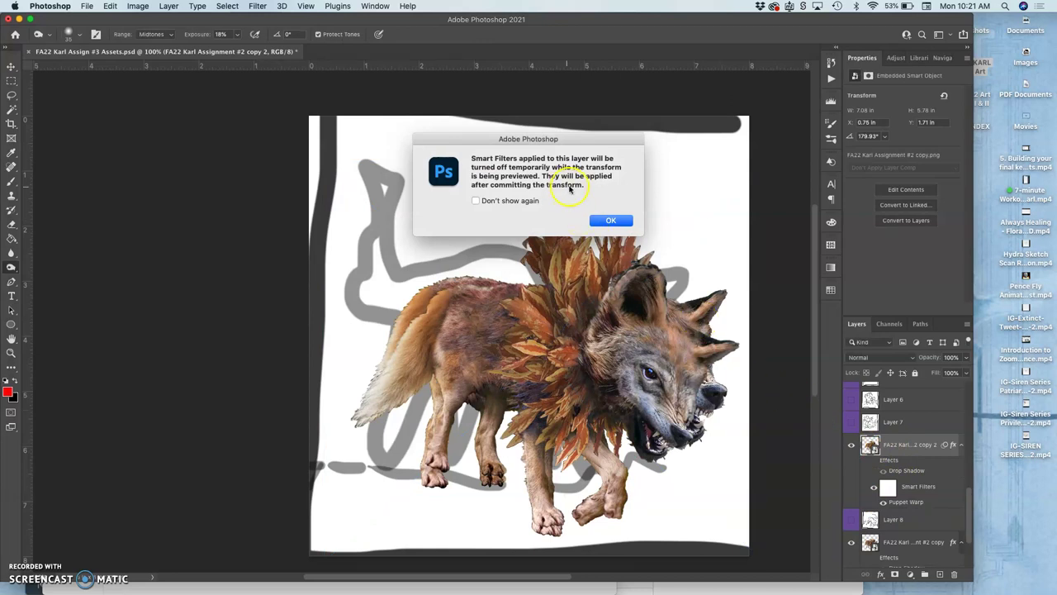
pyautogui.click(610, 220)
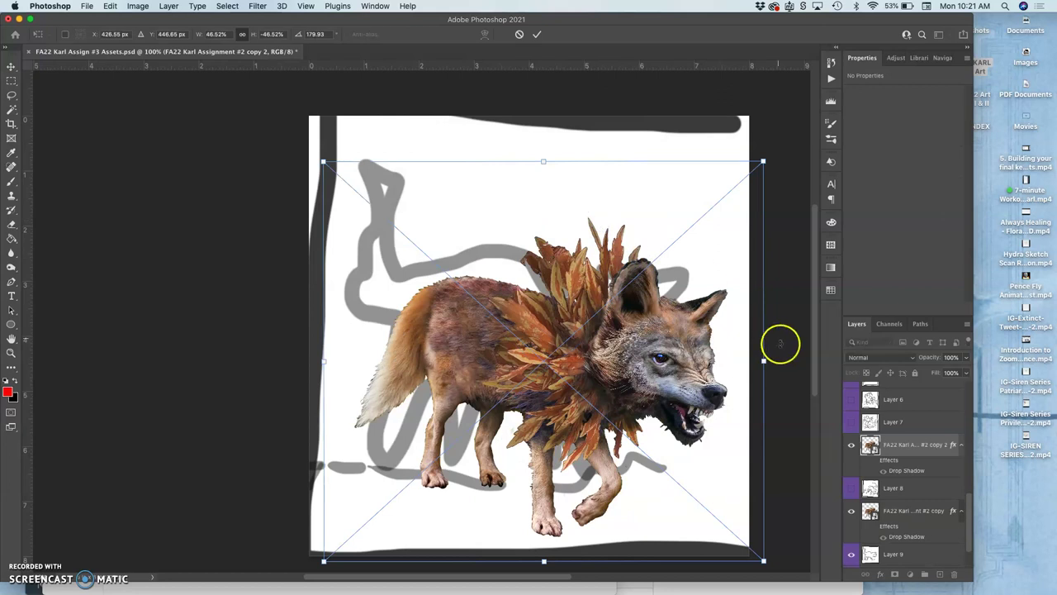
# Rasterize the wolf copy into a pixel layer and hide the original wolf layer
pyautogui.rightClick(906, 445)
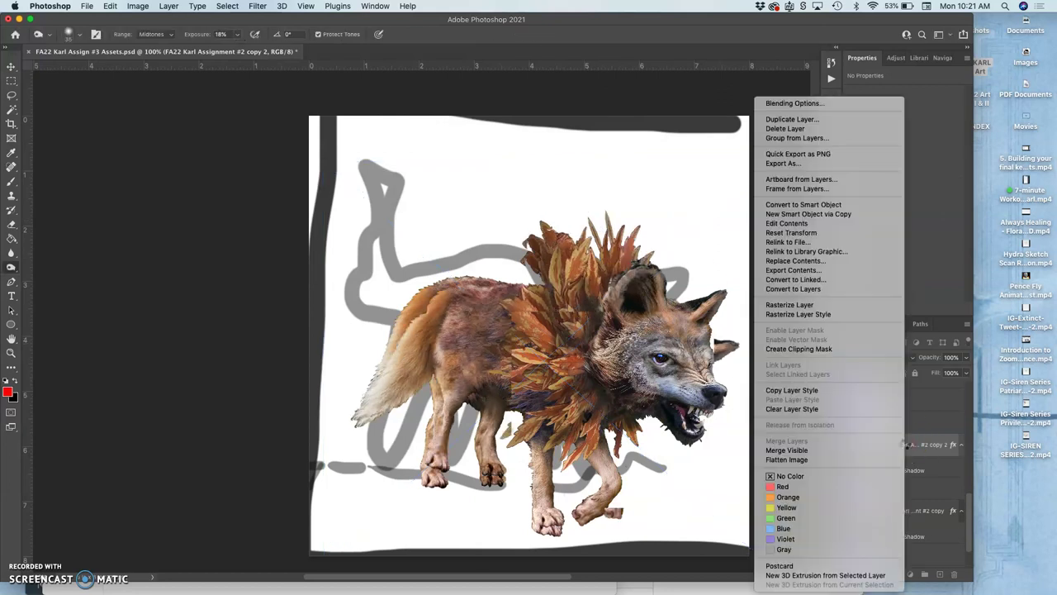
pyautogui.click(805, 305)
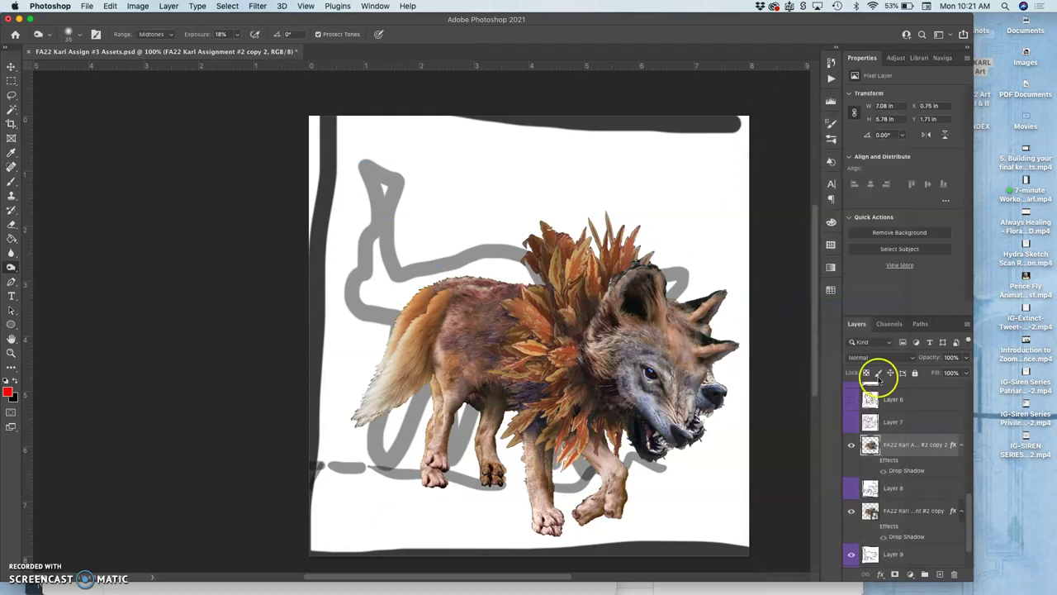
pyautogui.moveTo(904, 460); pyautogui.dragTo(890, 444)
pyautogui.click(852, 511)
# Free-transform the wolf to about 88%, nudge it up, rotate 3° clockwise, then switch to Warp
pyautogui.press('super+t')
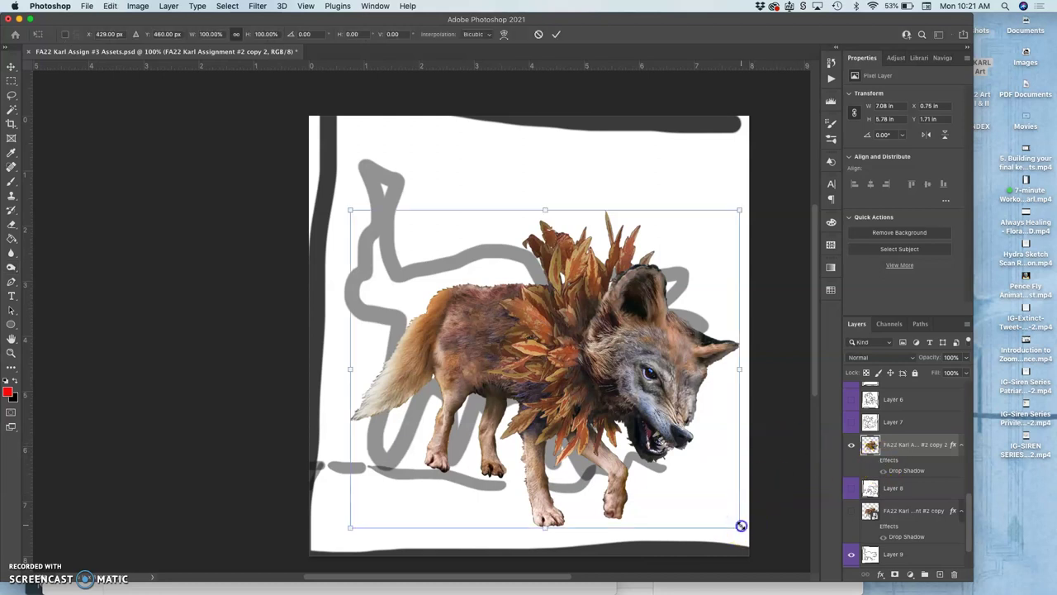
pyautogui.moveTo(741, 525); pyautogui.dragTo(715, 509)
pyautogui.moveTo(663, 364); pyautogui.dragTo(666, 353)
pyautogui.moveTo(736, 208); pyautogui.dragTo(738, 213)
pyautogui.rightClick(663, 322)
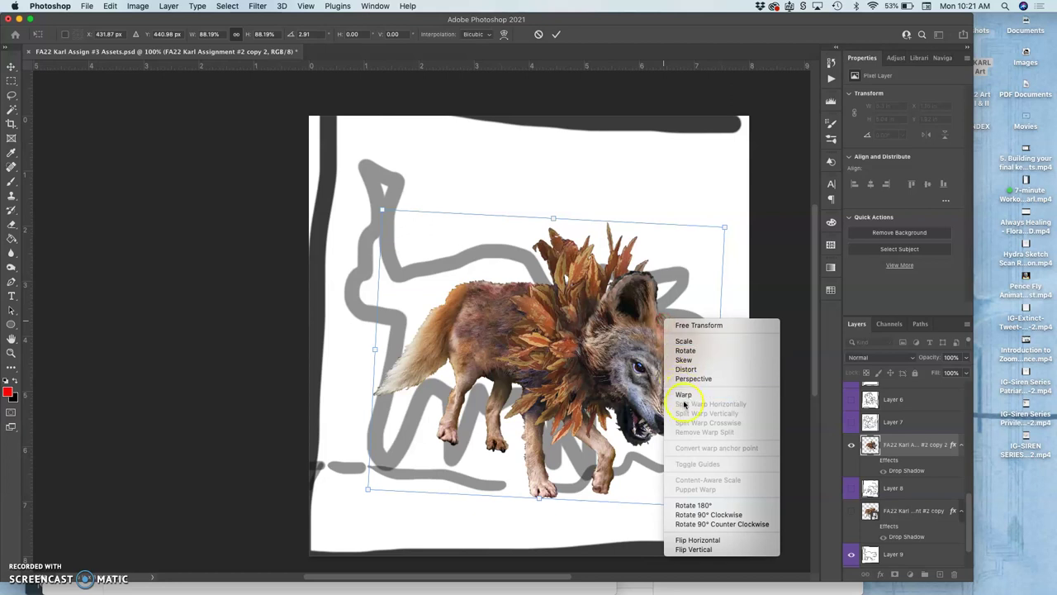
pyautogui.click(684, 397)
# Warp the wolf's mane, body, tail and back into new positions and commit
pyautogui.moveTo(557, 378); pyautogui.dragTo(592, 270)
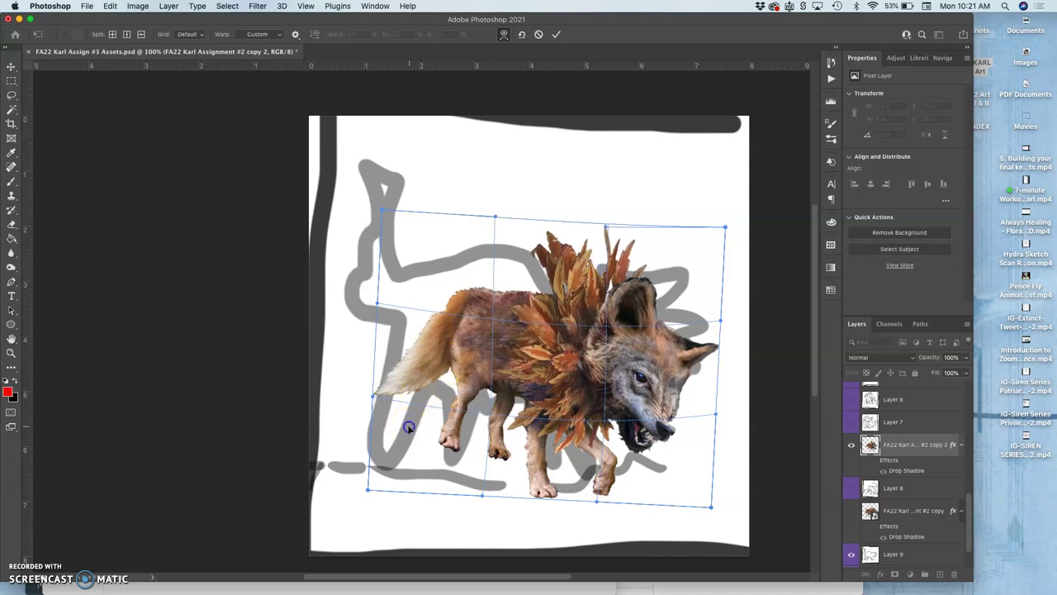
pyautogui.moveTo(408, 427); pyautogui.dragTo(467, 413)
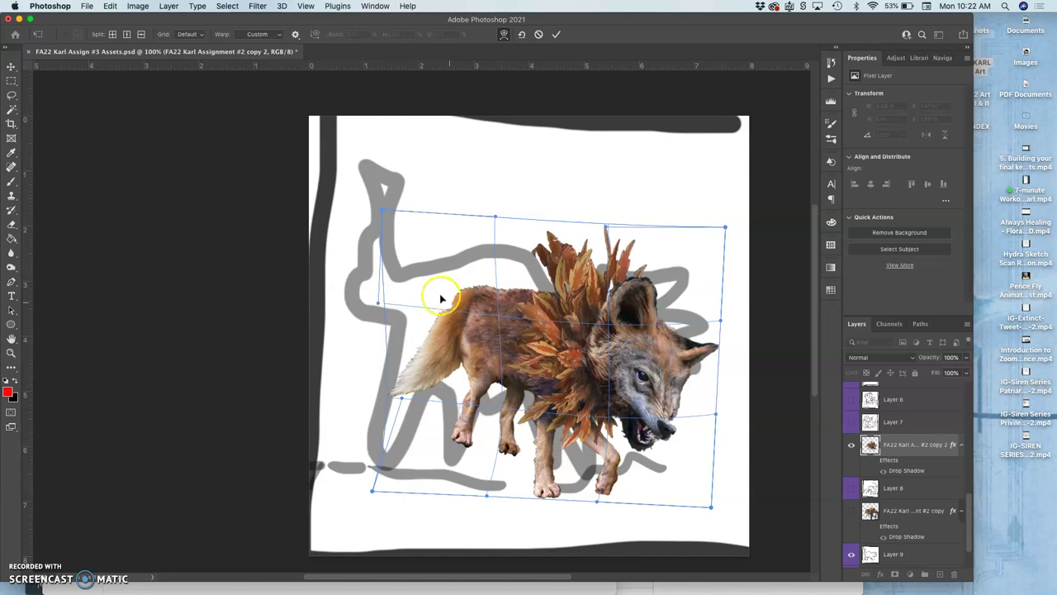
pyautogui.moveTo(442, 299); pyautogui.dragTo(422, 319)
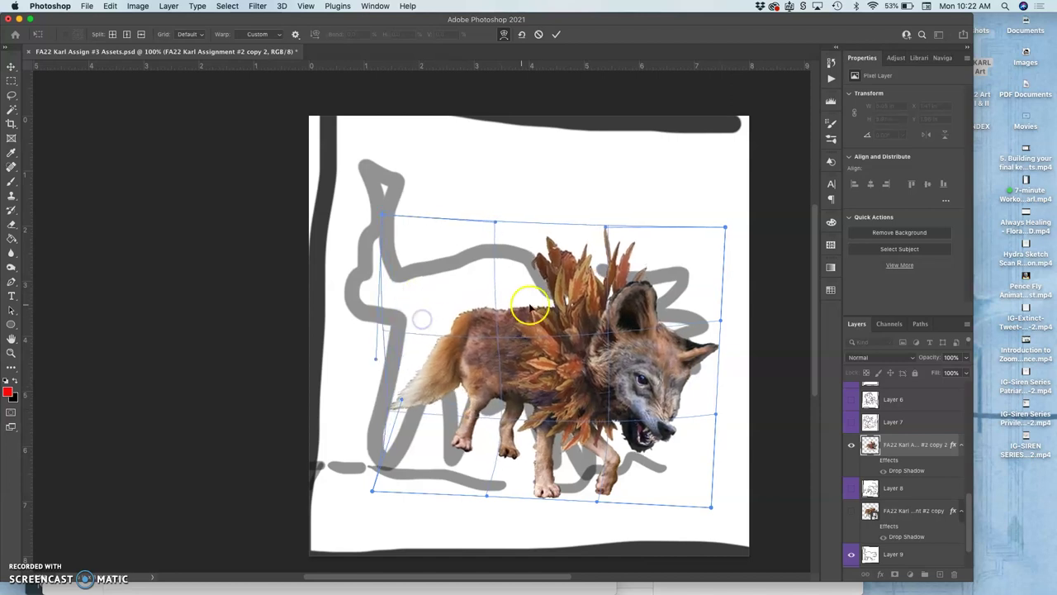
pyautogui.moveTo(531, 307); pyautogui.dragTo(530, 289)
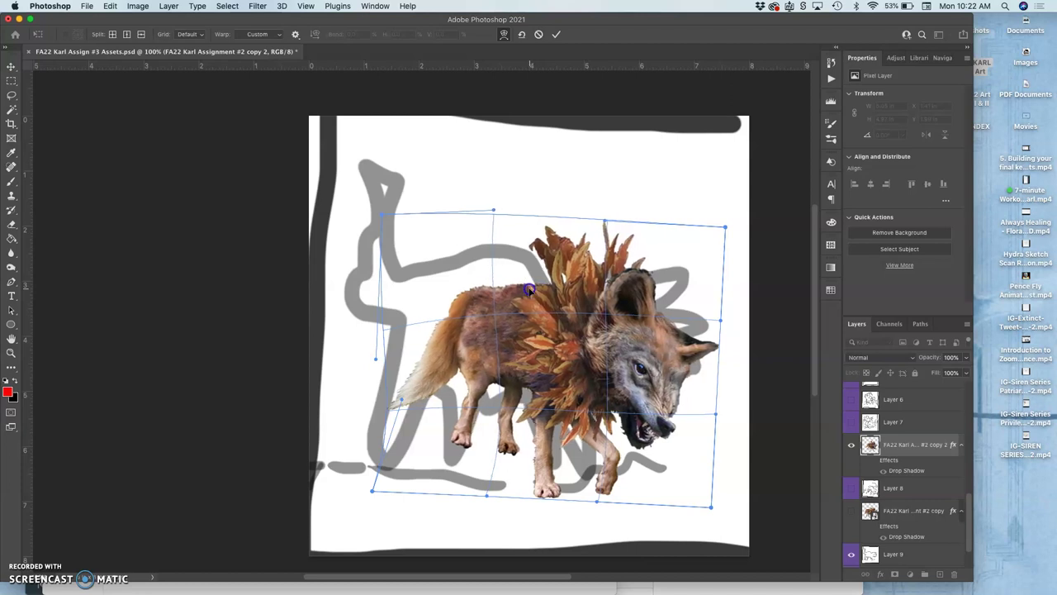
pyautogui.press('Return')
pyautogui.press('o')
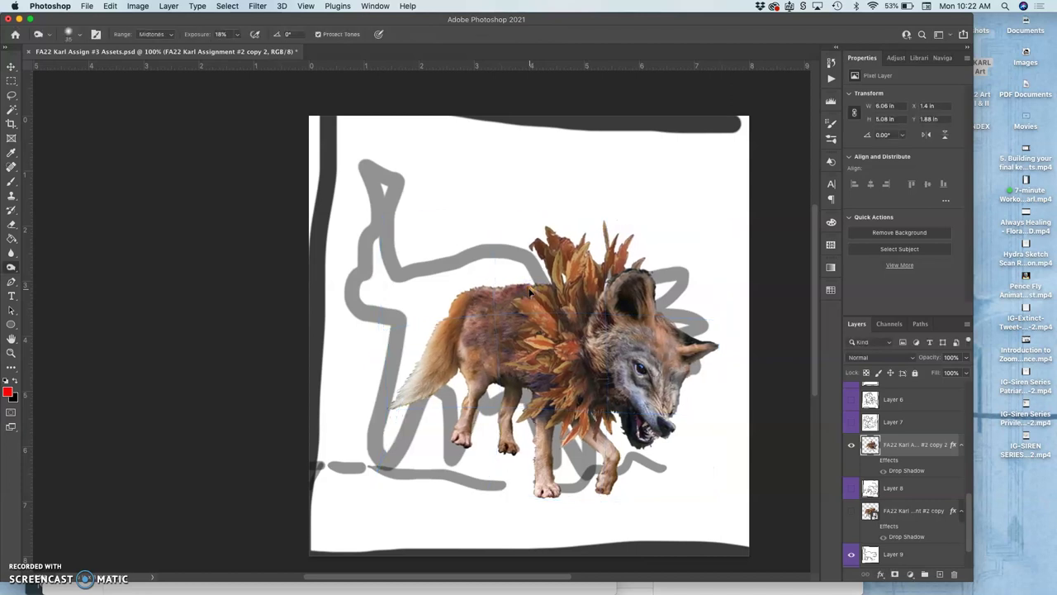
# Undo the warp and instead scale the wolf down to about 94%
pyautogui.press('super+z')
pyautogui.press('super+t')
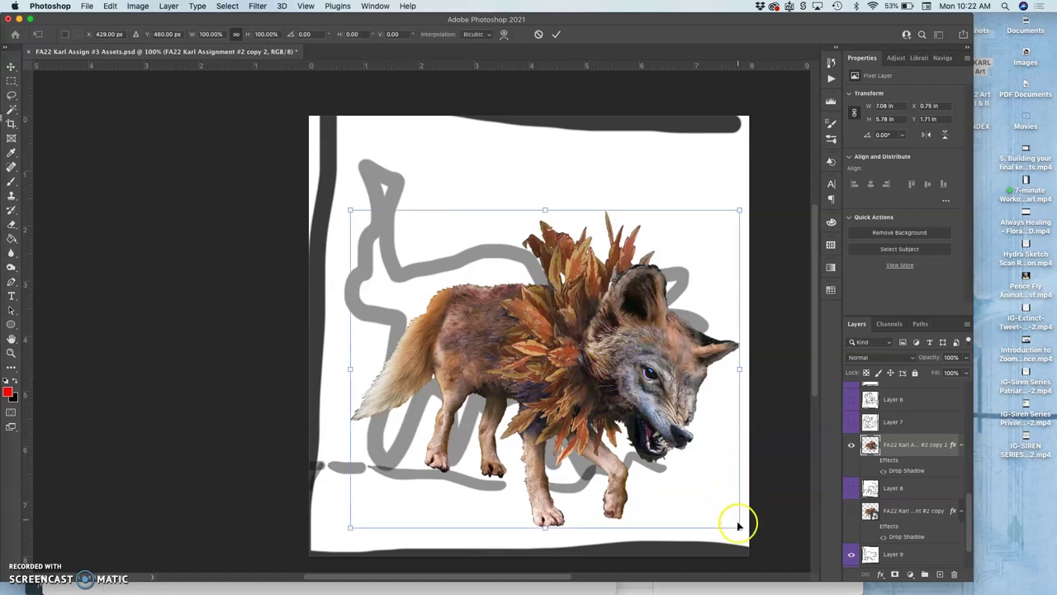
pyautogui.moveTo(738, 528); pyautogui.dragTo(721, 516)
pyautogui.press('Return')
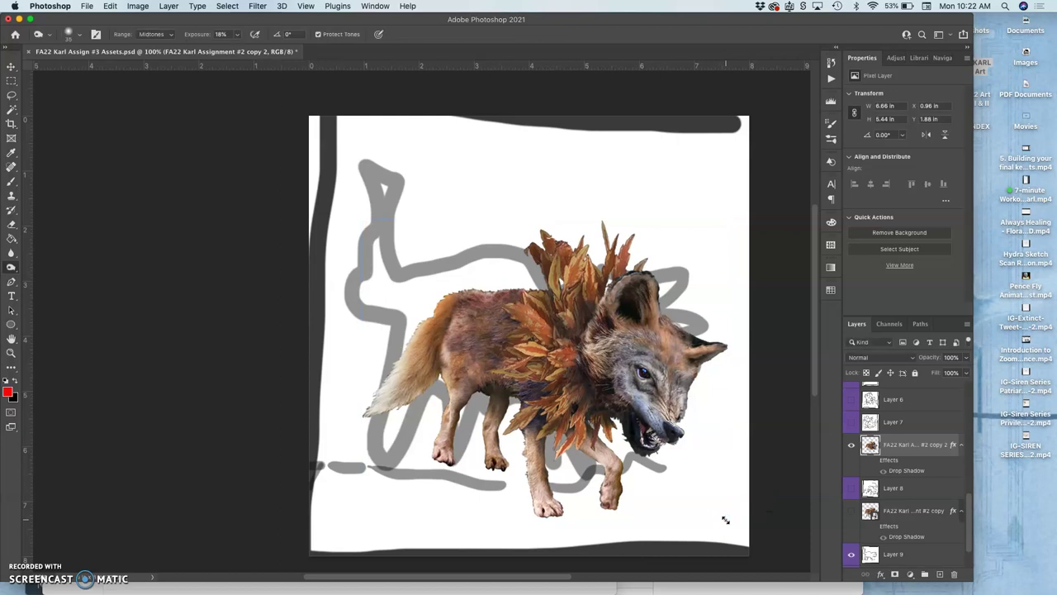
# Puppet-warp wolf copy 2 with pins on back, chest, front paw and rear leg, reposing body and tail
pyautogui.click(110, 6)
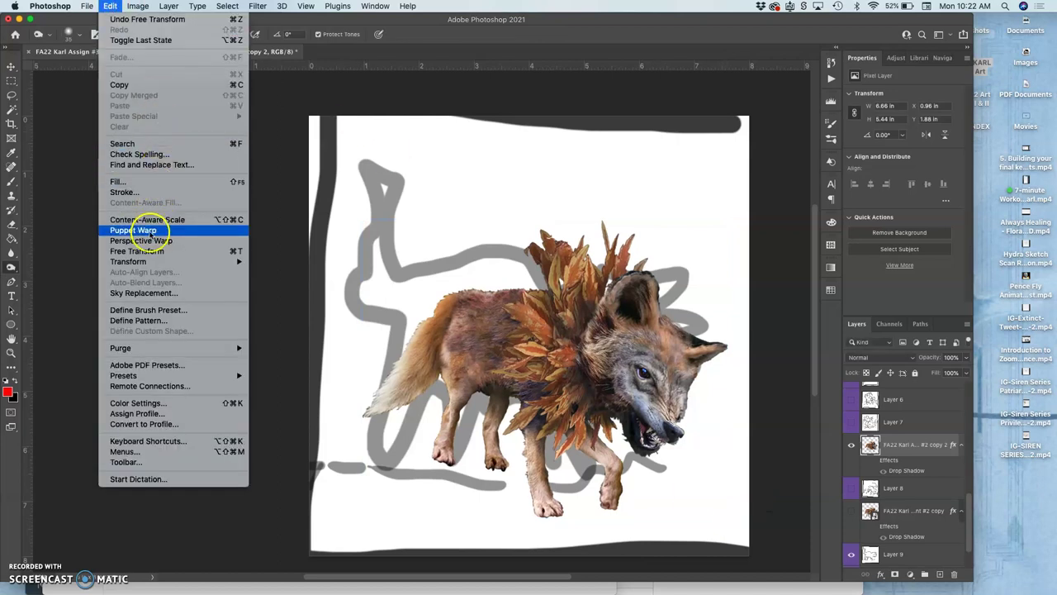
pyautogui.click(132, 231)
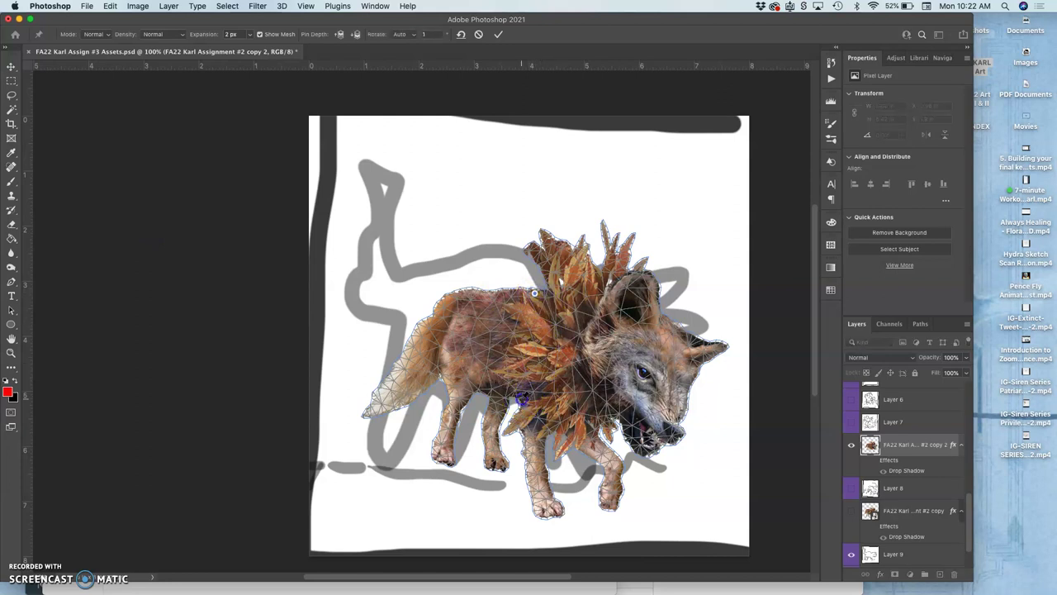
pyautogui.moveTo(535, 293)
pyautogui.mouseDown()
pyautogui.moveTo(531, 276)
pyautogui.moveTo(543, 274)
pyautogui.moveTo(541, 282)
pyautogui.mouseUp()
pyautogui.click(526, 388)
pyautogui.click(601, 417)
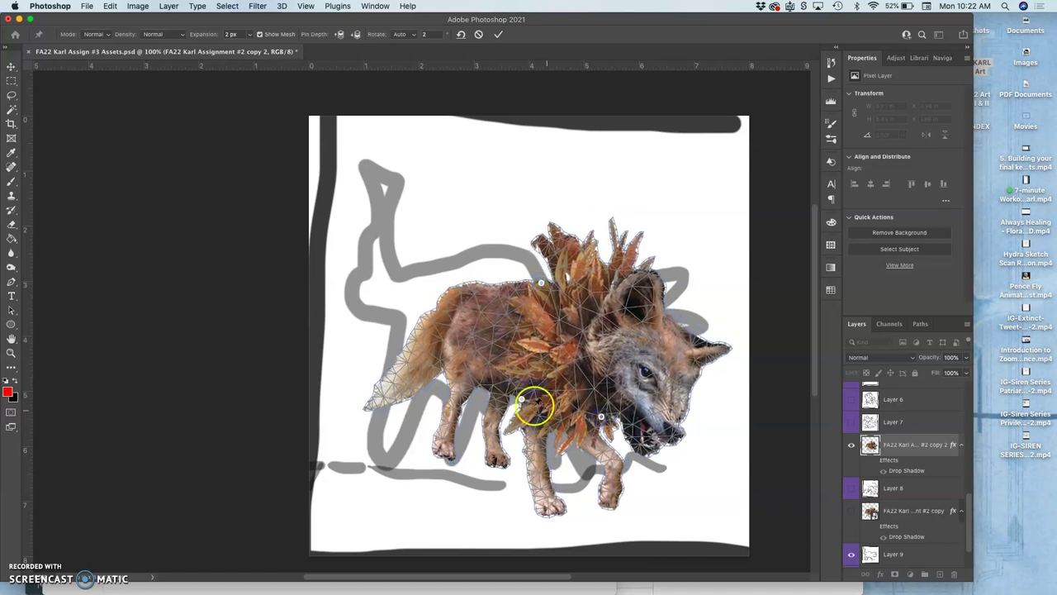
pyautogui.moveTo(520, 398); pyautogui.dragTo(539, 385)
pyautogui.moveTo(542, 495); pyautogui.dragTo(543, 494)
pyautogui.moveTo(601, 466); pyautogui.dragTo(604, 459)
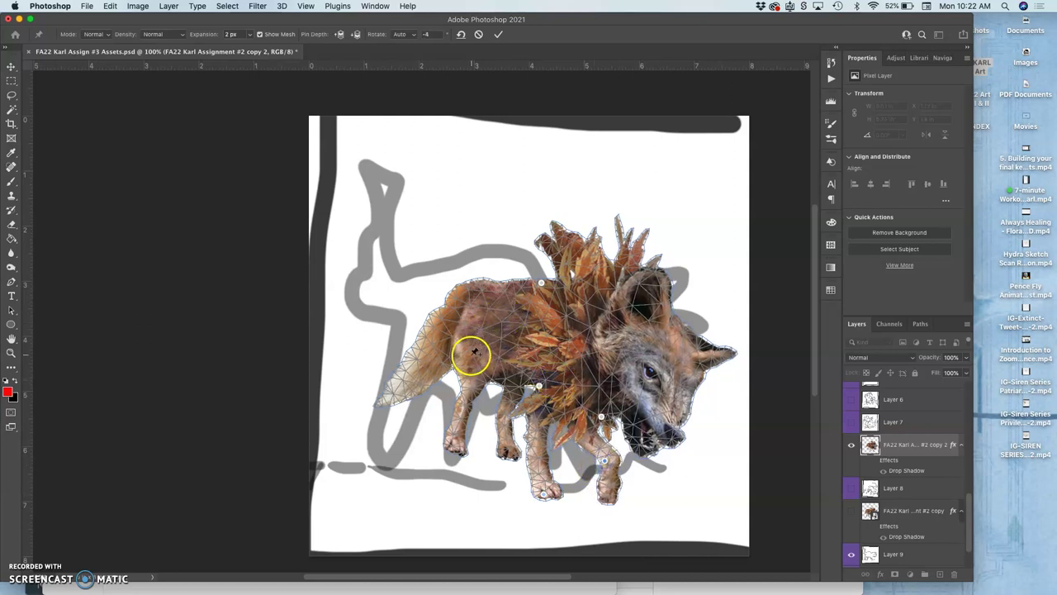
pyautogui.moveTo(472, 355); pyautogui.dragTo(482, 361)
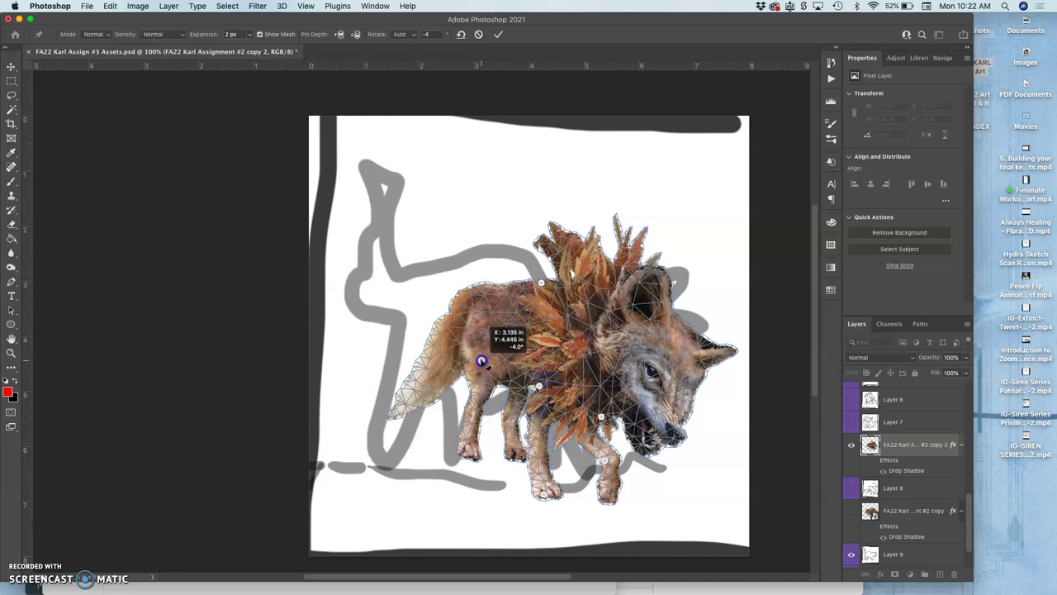
pyautogui.press('Return')
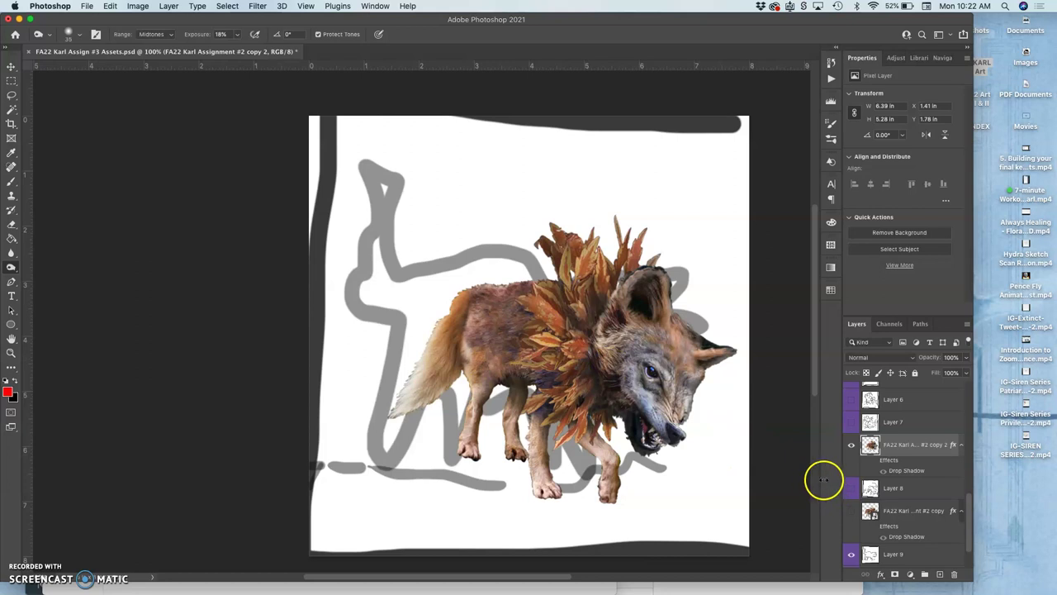
# Compare the warped wolf against the unwarped copy, then hide the unwarped copy
pyautogui.click(851, 512)
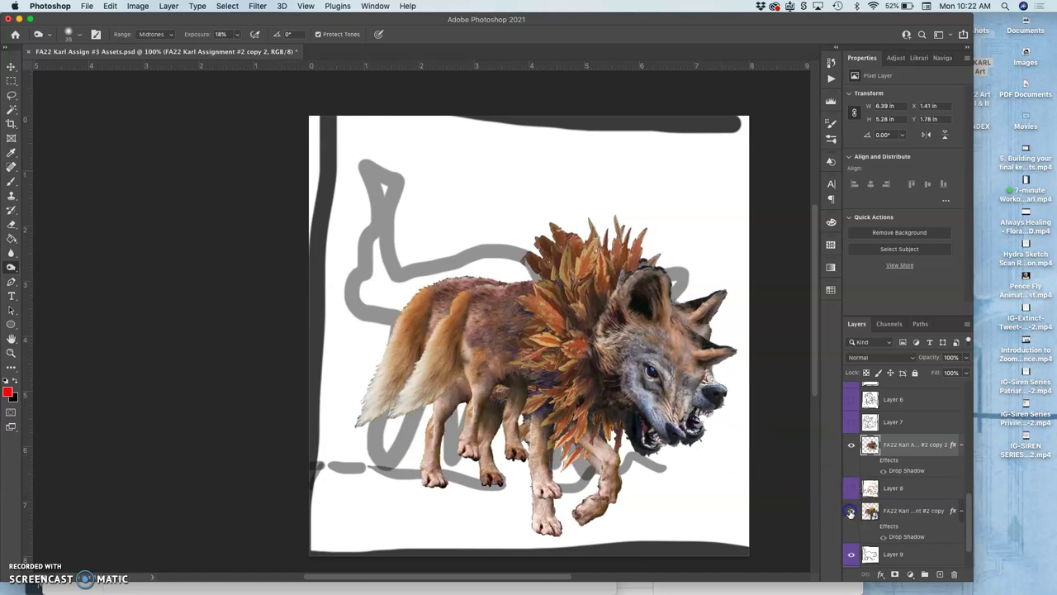
pyautogui.click(851, 446)
pyautogui.click(851, 447)
pyautogui.click(851, 447)
pyautogui.click(851, 447)
pyautogui.click(852, 510)
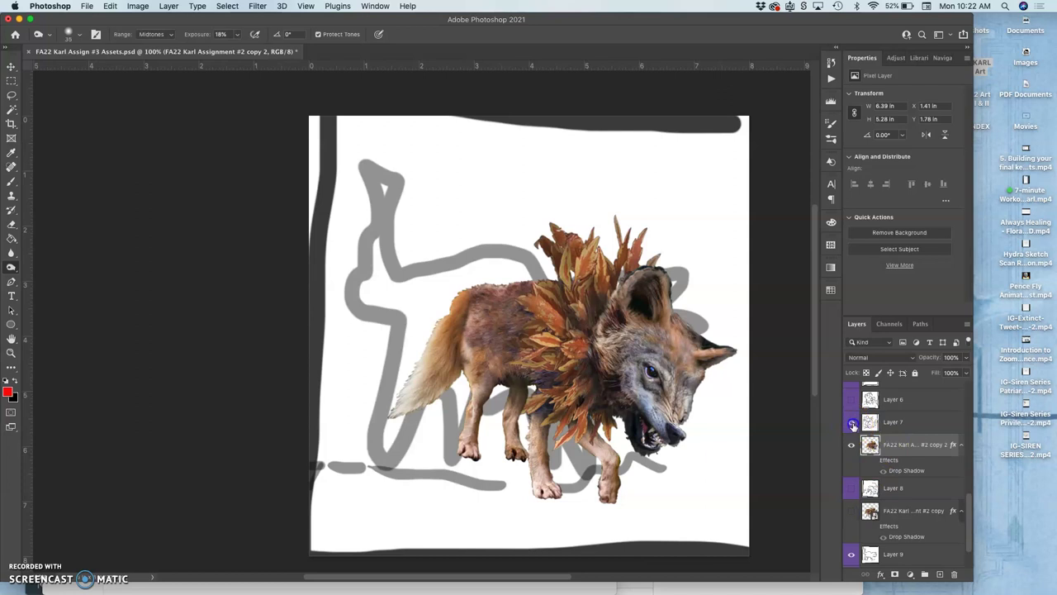
# Set Layer 7 to 100% opacity and flip it horizontally
pyautogui.click(901, 424)
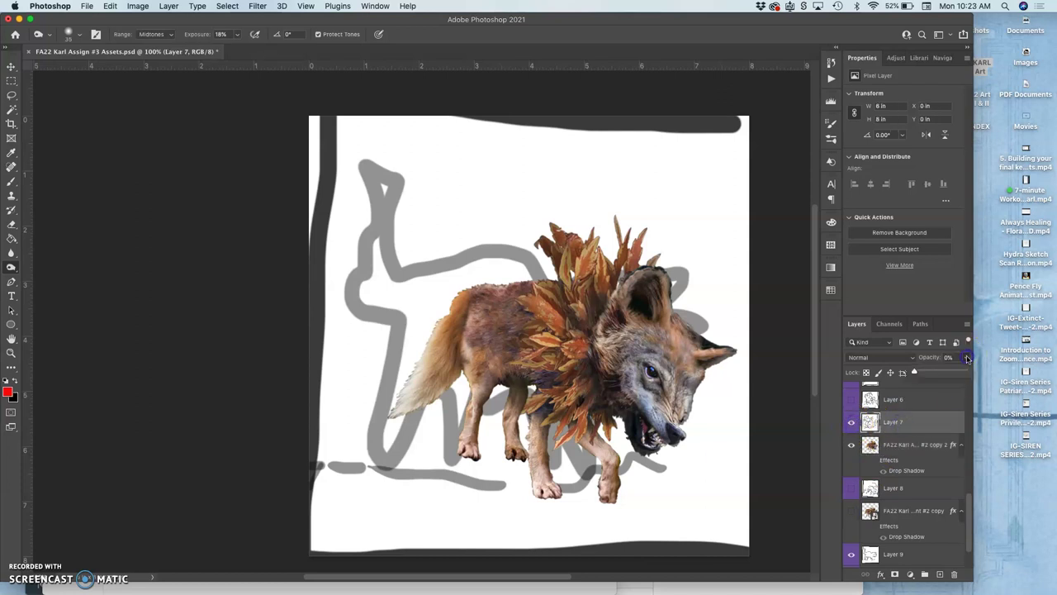
pyautogui.click(917, 372)
pyautogui.moveTo(977, 373); pyautogui.dragTo(1000, 373)
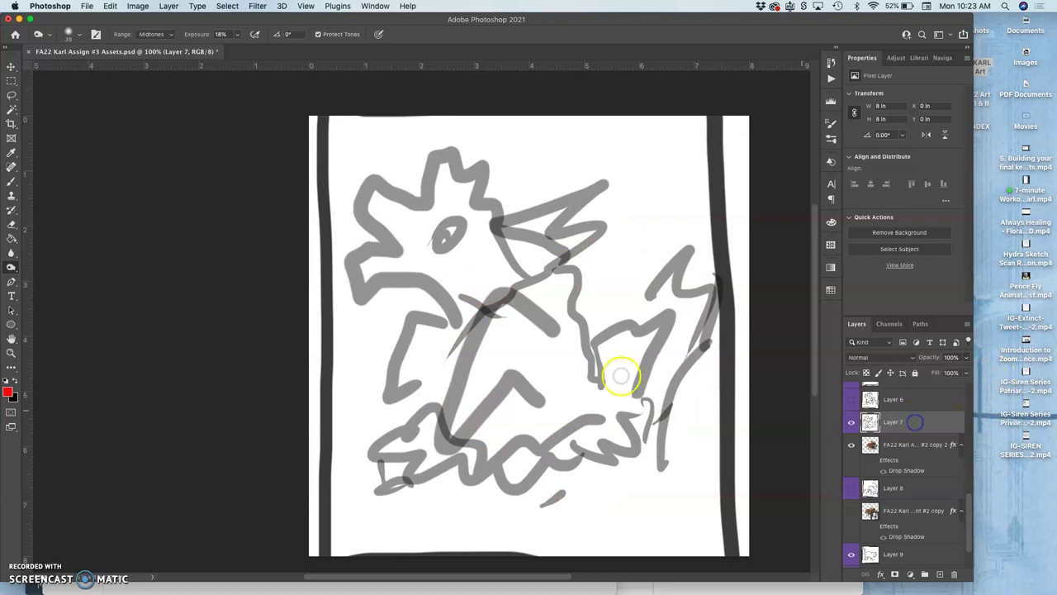
pyautogui.press('super+t')
pyautogui.rightClick(553, 368)
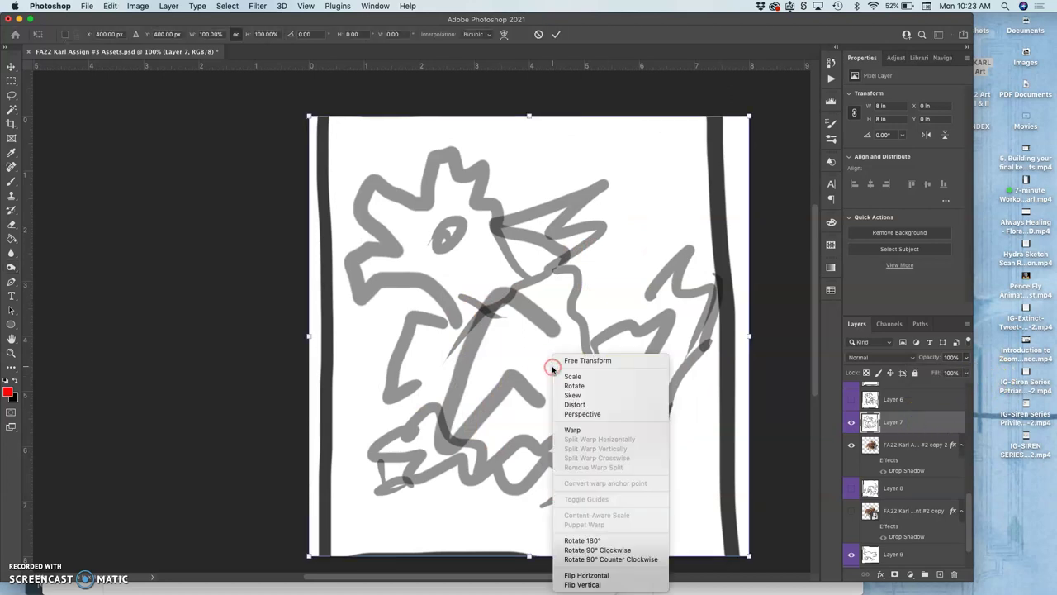
pyautogui.click(602, 575)
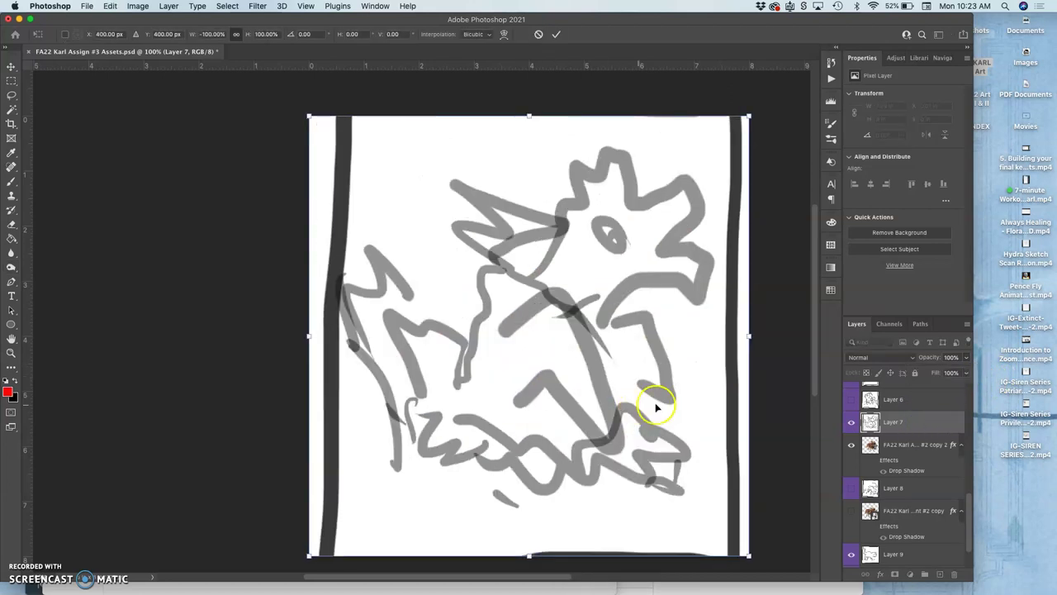
pyautogui.click(900, 450)
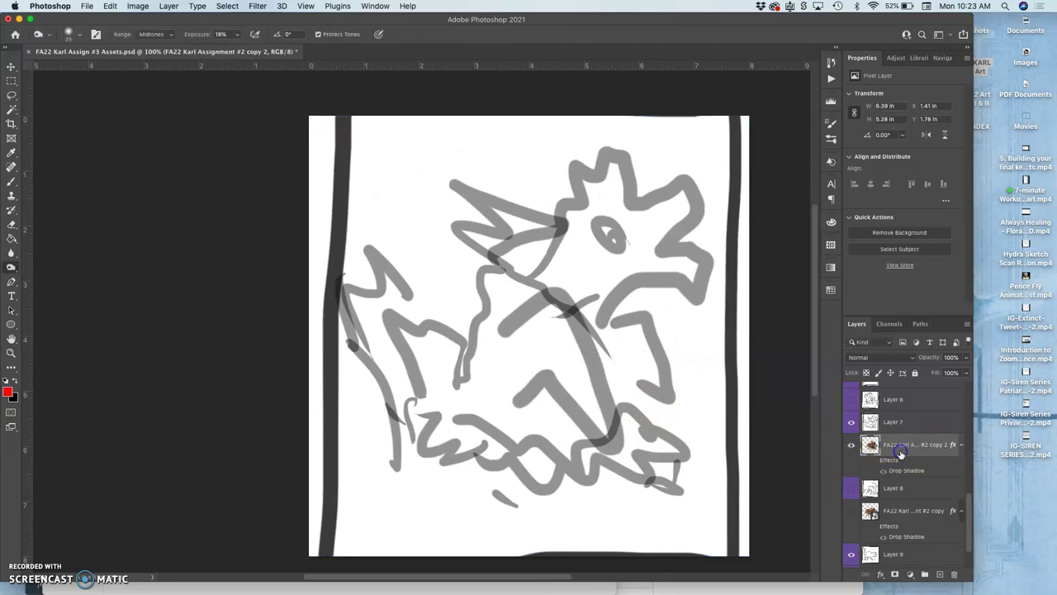
# Duplicate the warped wolf above Layer 7, rotate it about -64° and shift it up
pyautogui.press('super+j')
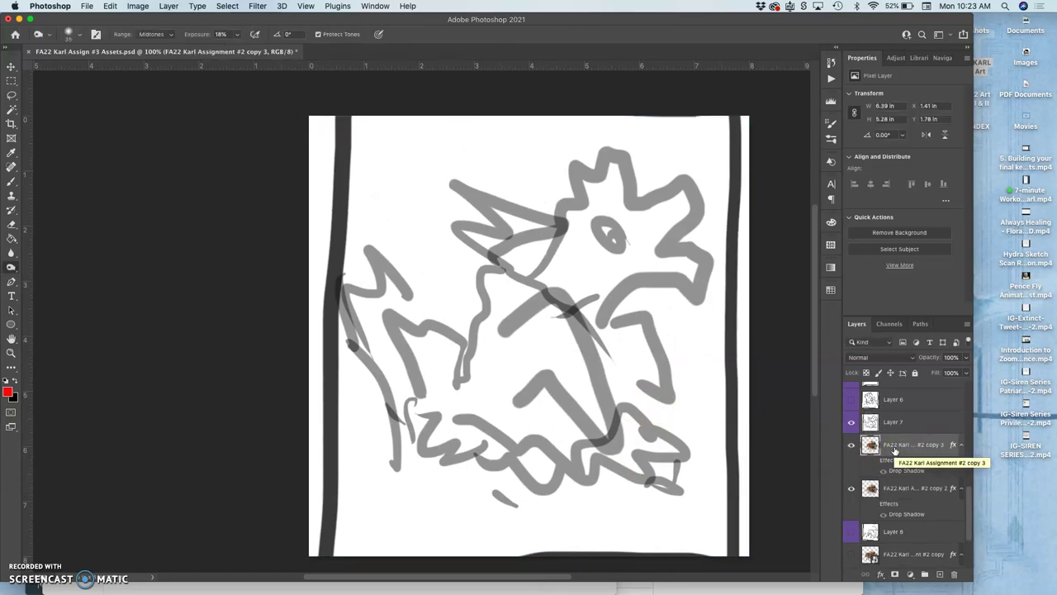
pyautogui.moveTo(895, 451); pyautogui.dragTo(889, 413)
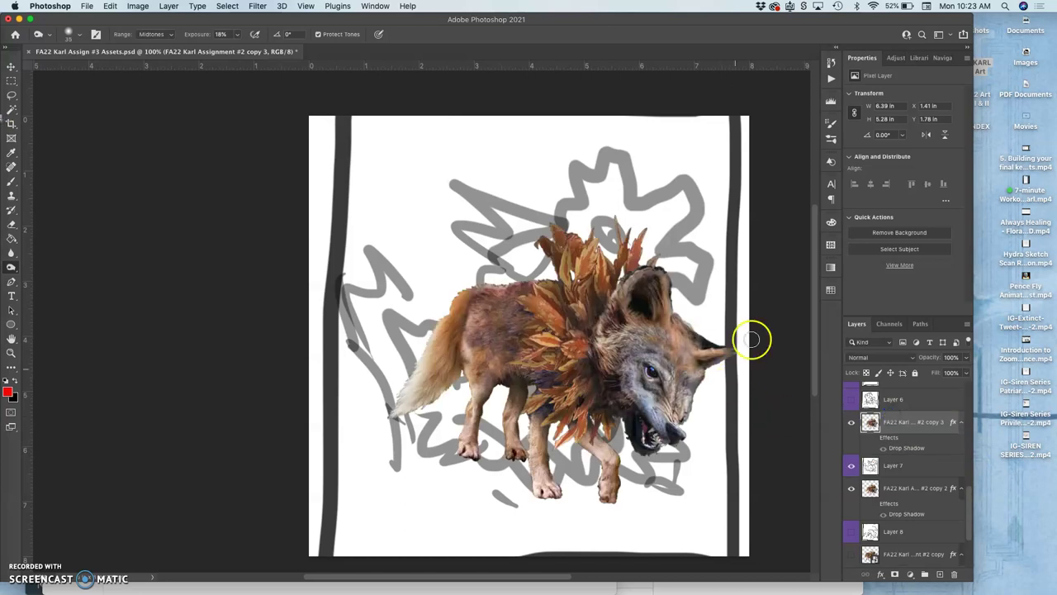
pyautogui.press('super+t')
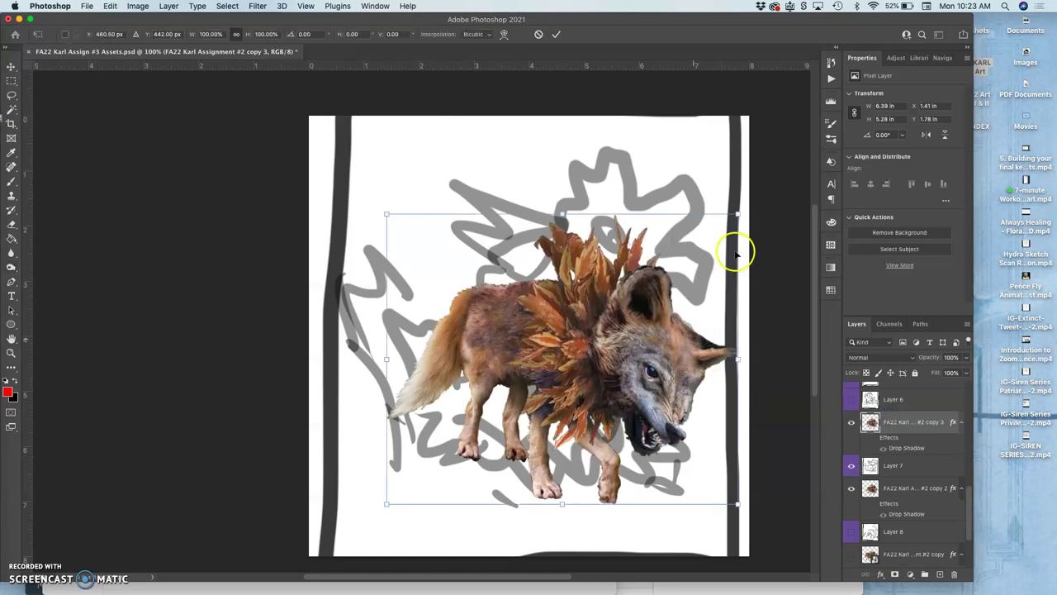
pyautogui.moveTo(745, 204); pyautogui.dragTo(493, 273)
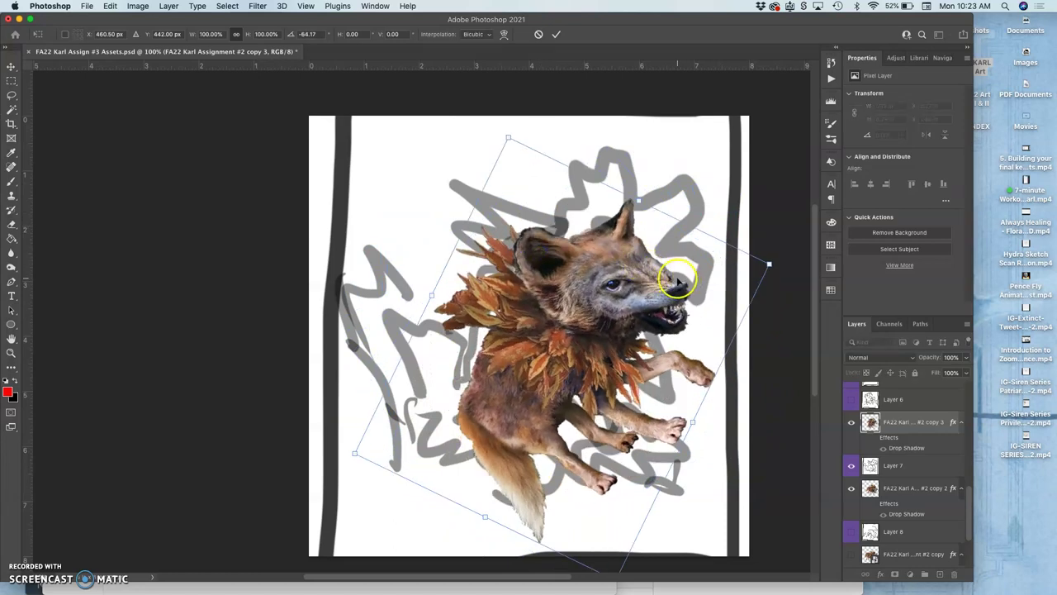
pyautogui.moveTo(608, 293); pyautogui.dragTo(611, 248)
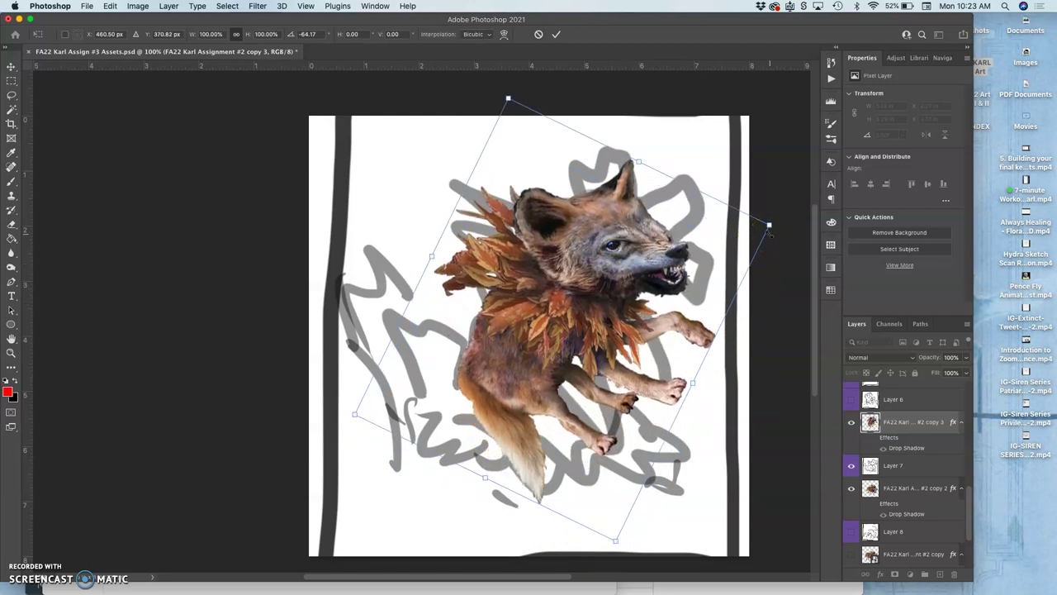
pyautogui.press('Return')
pyautogui.press('o')
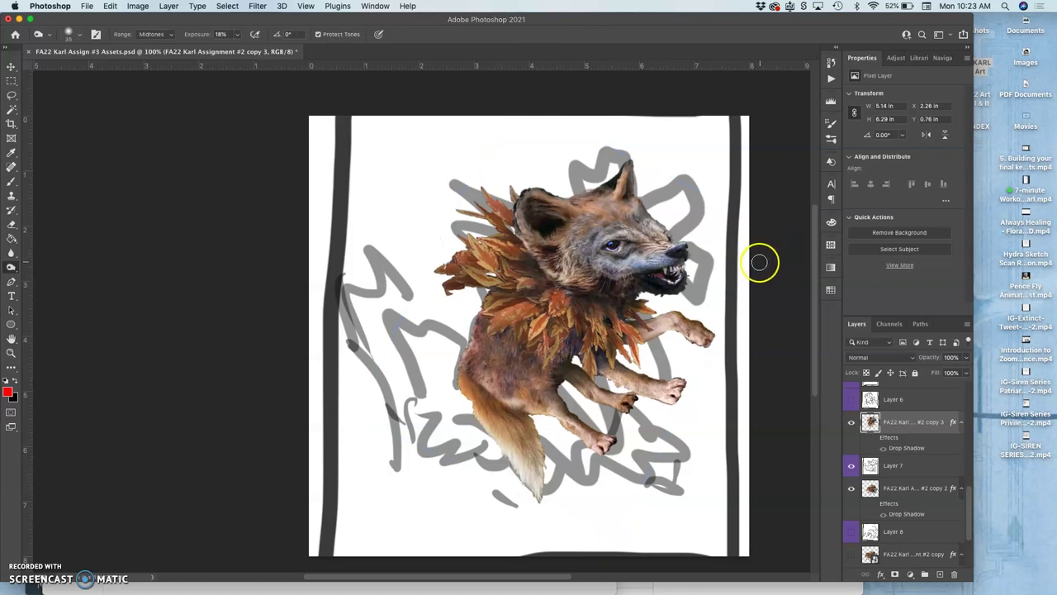
# Start a puppet warp on wolf copy 3, pin the shoulder, tilt the muzzle and widen the mouth
pyautogui.click(110, 7)
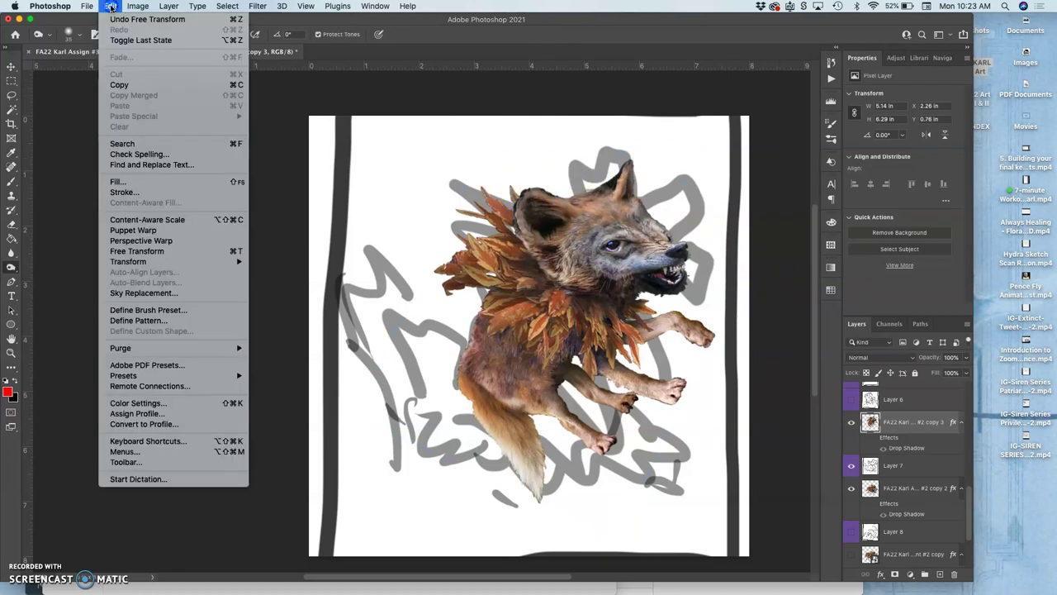
pyautogui.click(136, 231)
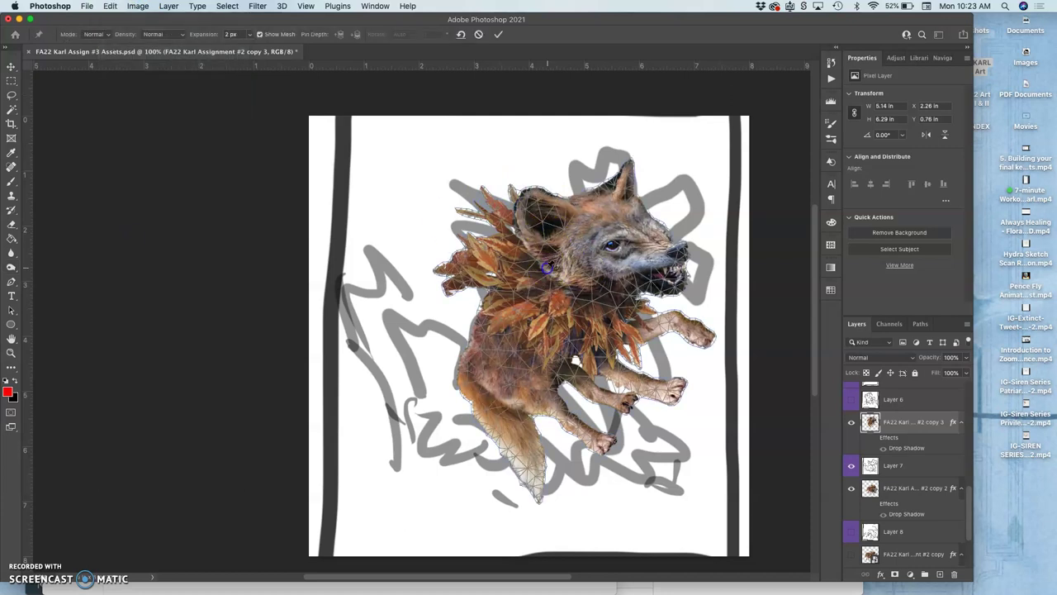
pyautogui.click(486, 324)
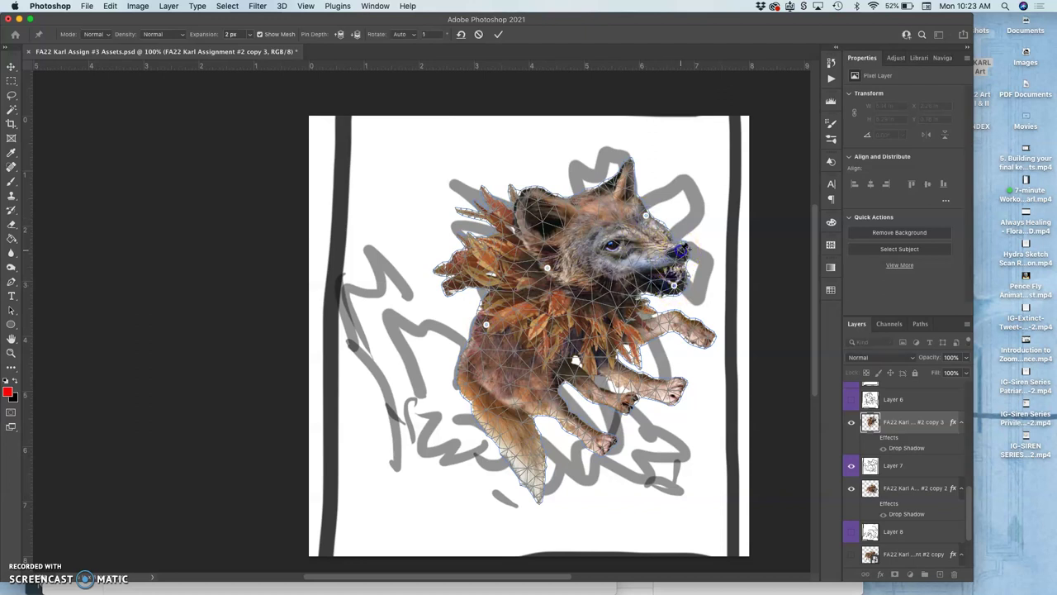
pyautogui.moveTo(679, 247)
pyautogui.mouseDown()
pyautogui.moveTo(681, 221)
pyautogui.moveTo(678, 240)
pyautogui.mouseUp()
pyautogui.click(673, 285)
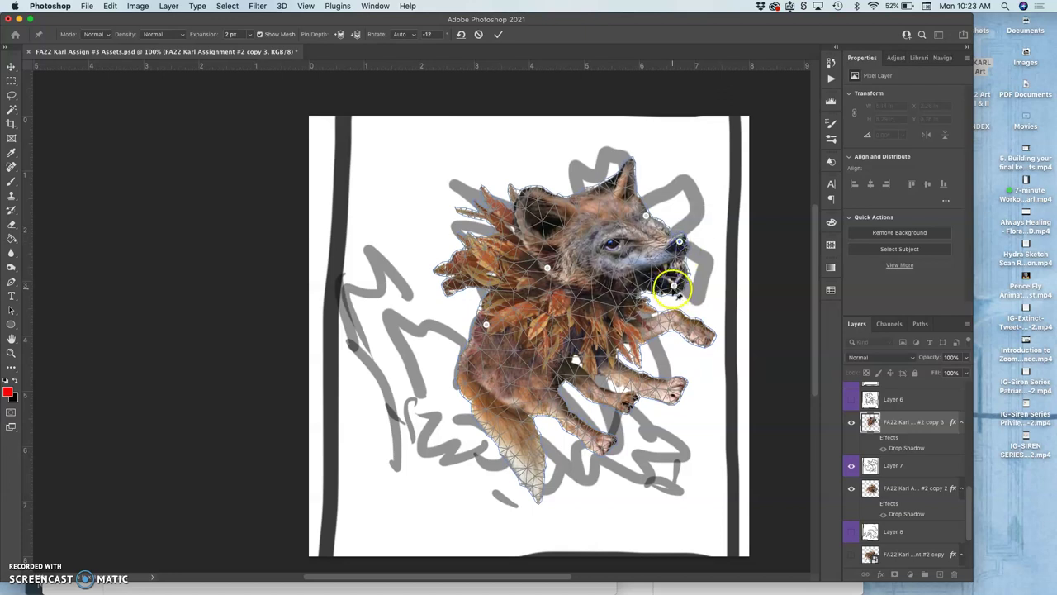
pyautogui.moveTo(673, 285); pyautogui.dragTo(635, 297)
pyautogui.click(681, 233)
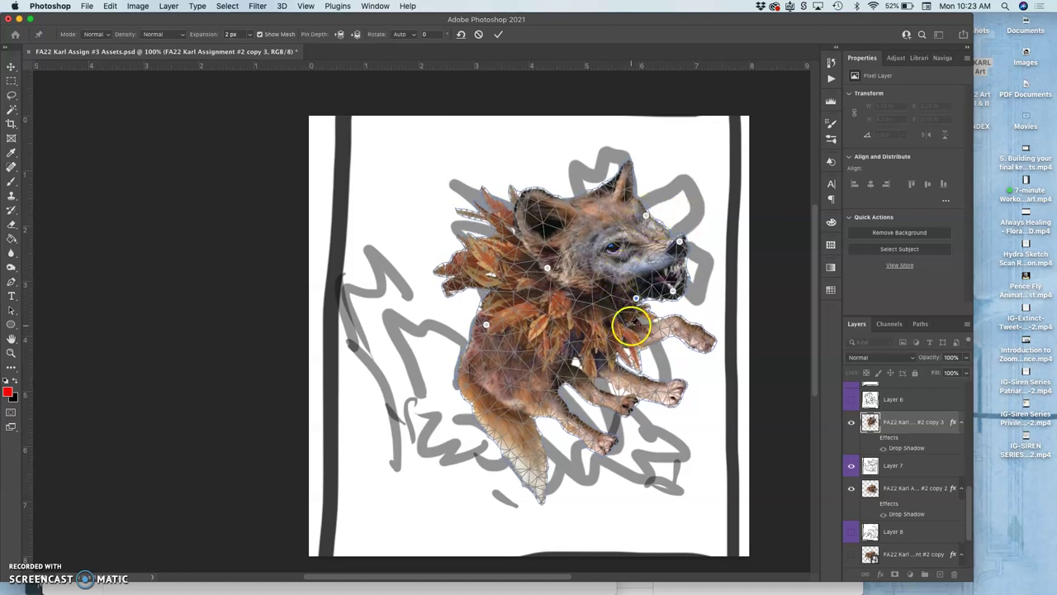
# Pin and bend the front paw, hind leg, lower paw and tail to match the flipped sketch
pyautogui.moveTo(678, 325); pyautogui.dragTo(682, 322)
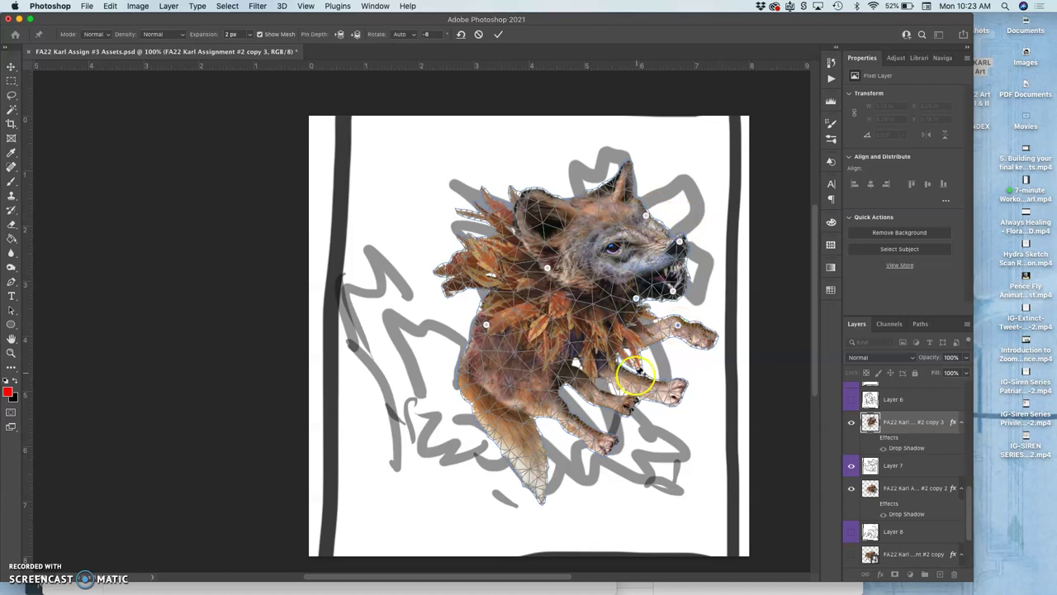
pyautogui.click(606, 400)
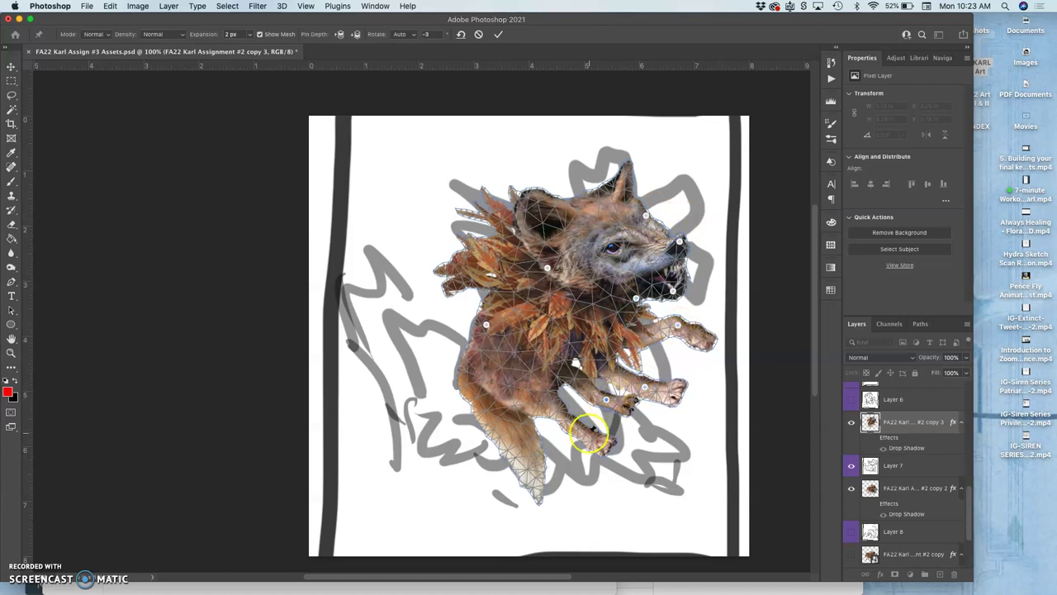
pyautogui.click(585, 435)
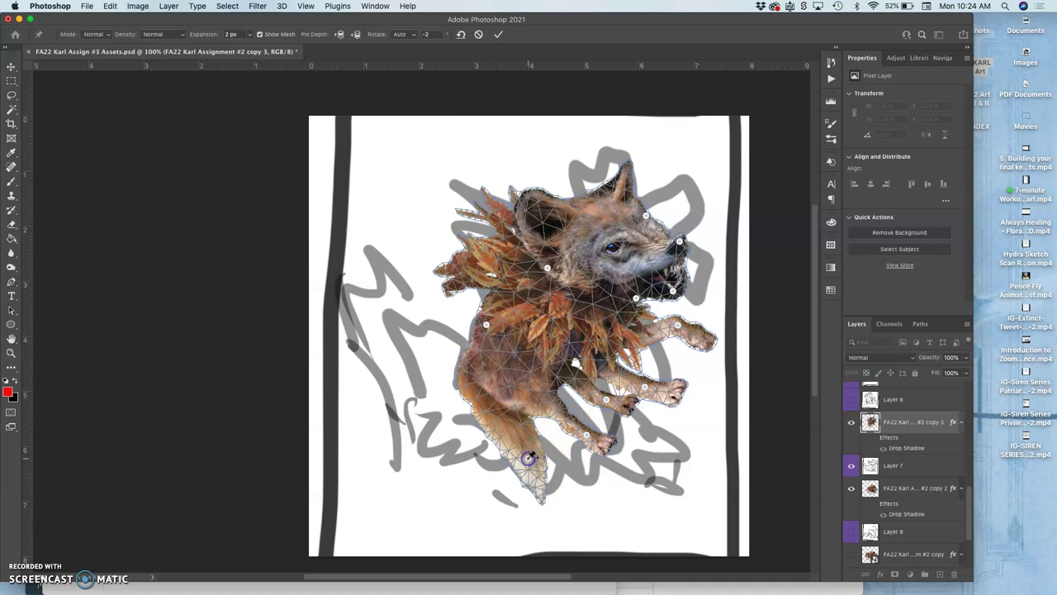
pyautogui.moveTo(527, 458); pyautogui.dragTo(502, 466)
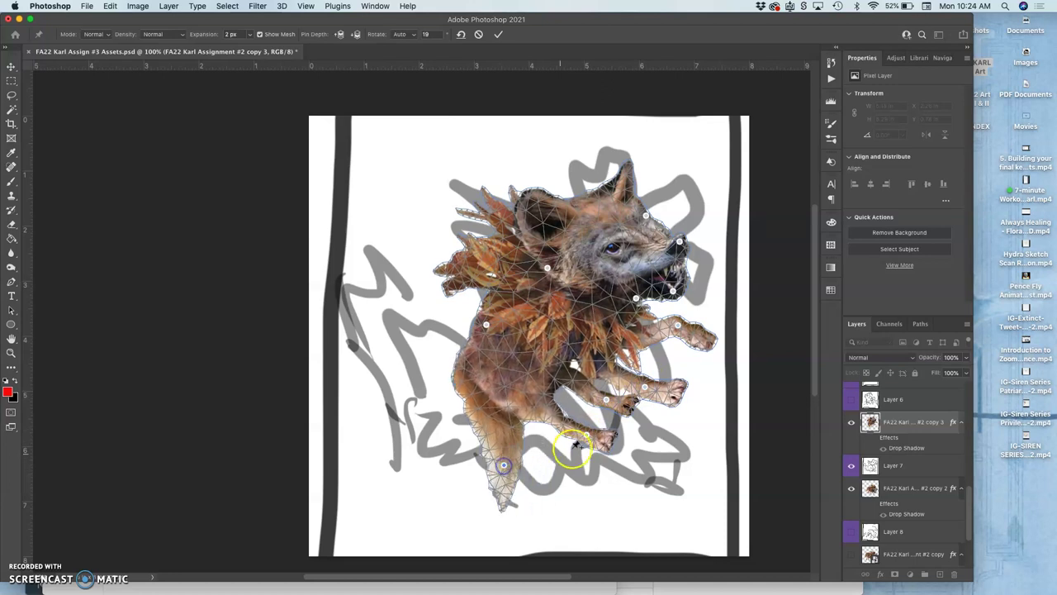
pyautogui.click(586, 435)
pyautogui.moveTo(584, 435); pyautogui.dragTo(564, 439)
pyautogui.click(609, 400)
pyautogui.moveTo(606, 403); pyautogui.dragTo(645, 404)
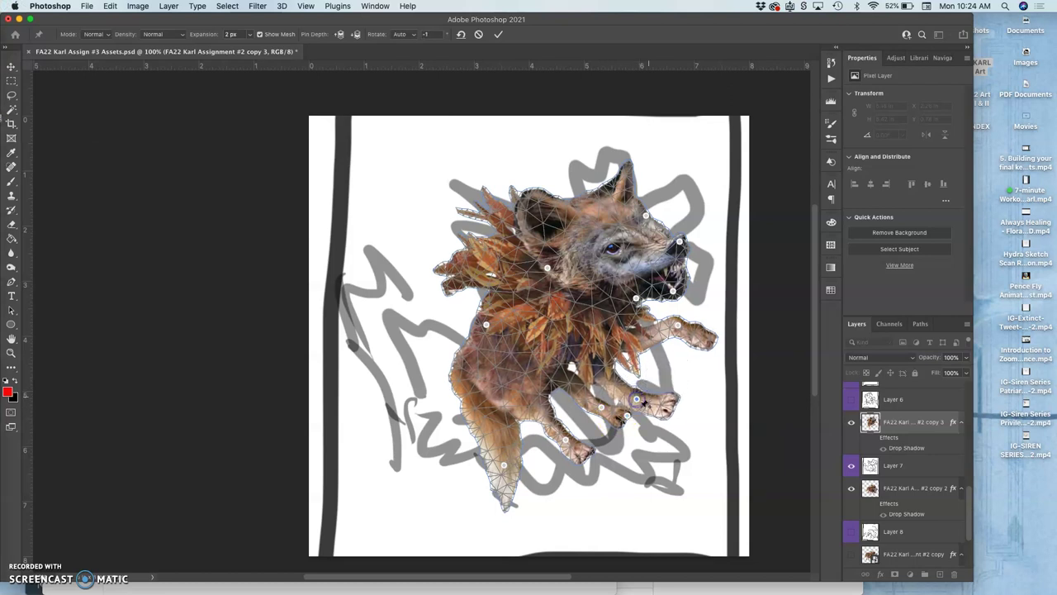
pyautogui.click(609, 440)
pyautogui.click(639, 401)
# Commit the puppet warp and toggle Layer 7 and wolf copy 3 visibility to check the fit
pyautogui.press('Return')
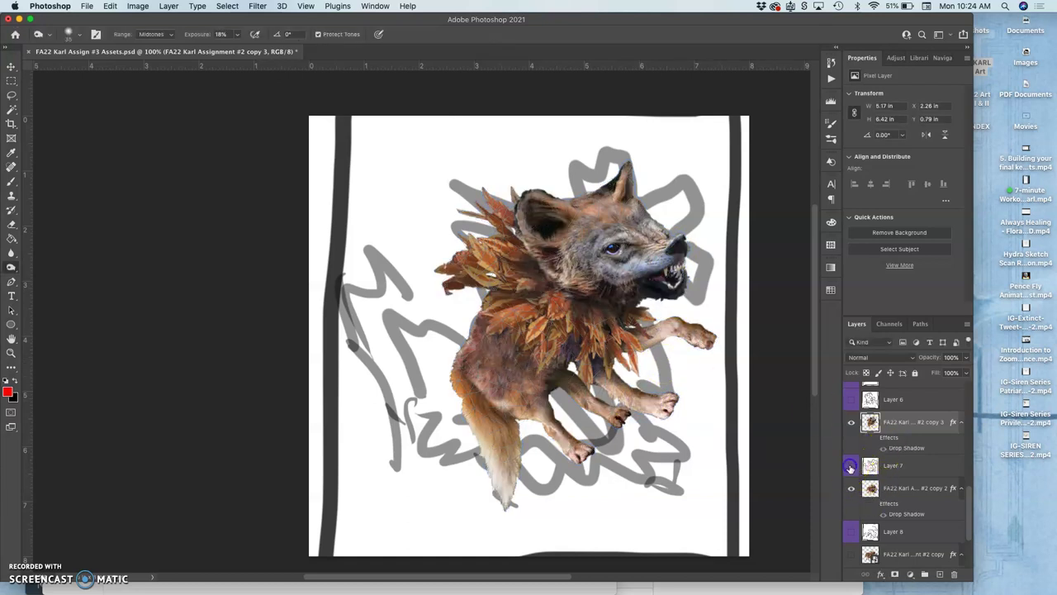
pyautogui.click(851, 468)
pyautogui.click(851, 422)
pyautogui.click(851, 423)
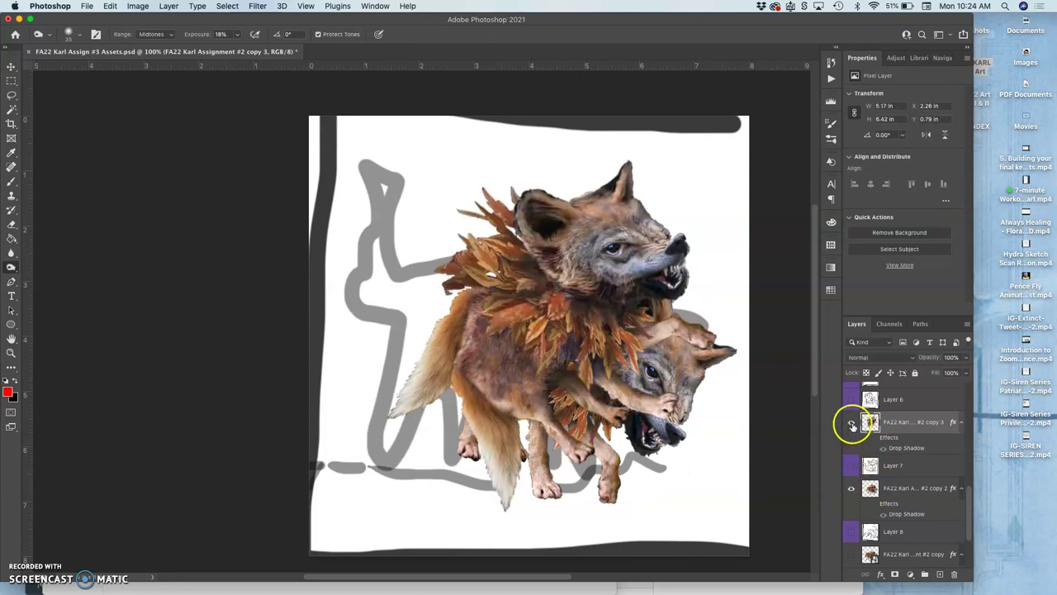
pyautogui.click(851, 468)
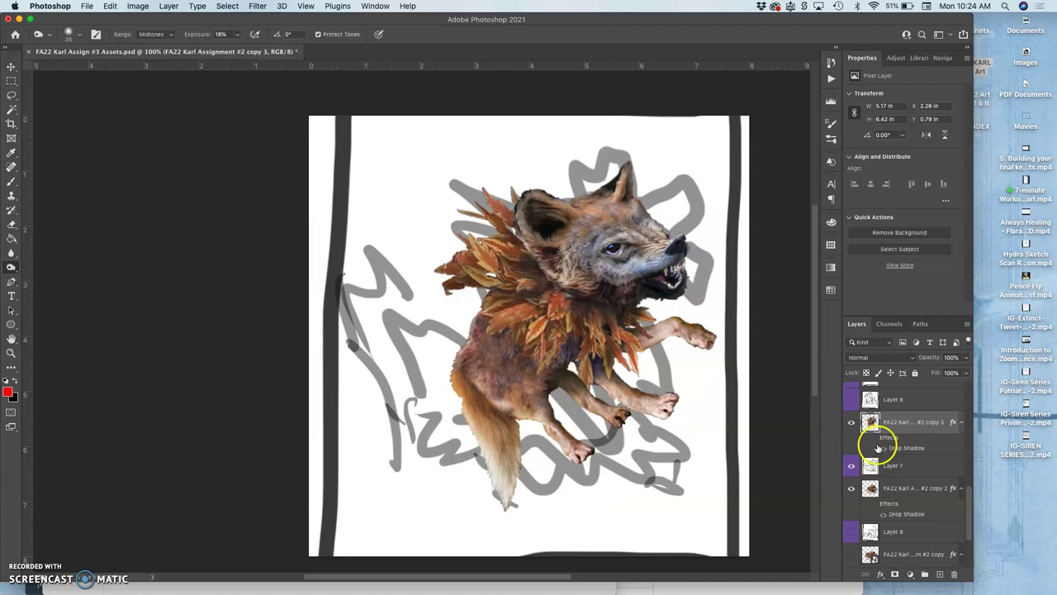
pyautogui.scroll(2, 880, 438)
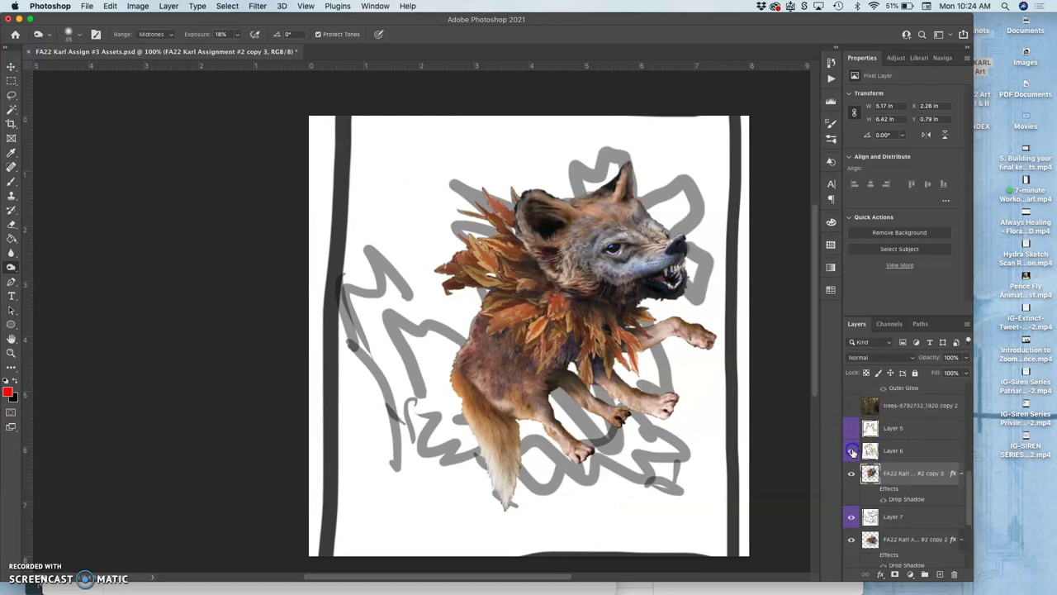
# Raise Layer 6's opacity to 100%
pyautogui.click(892, 453)
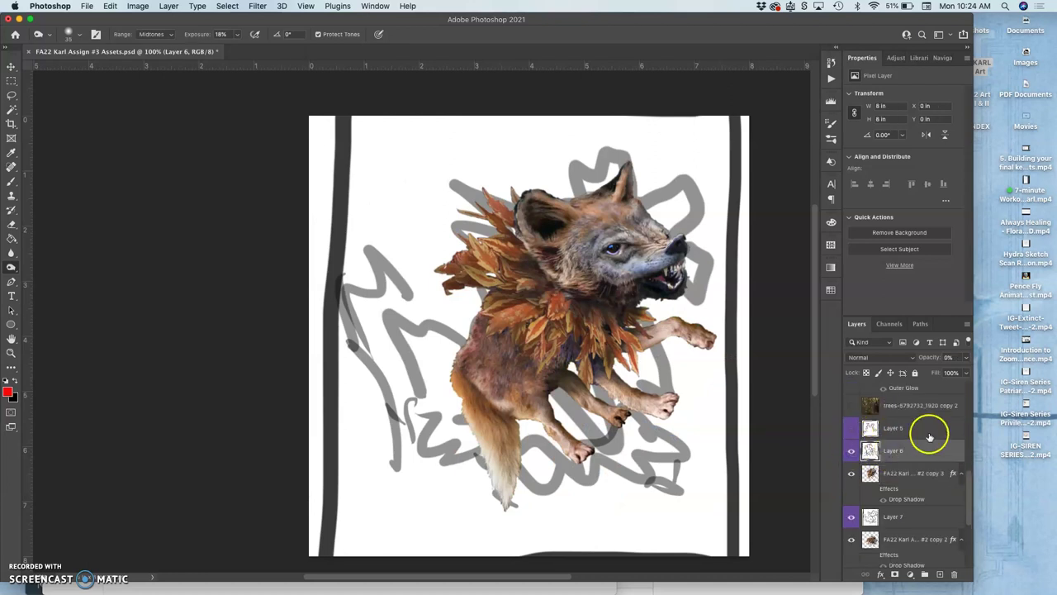
pyautogui.click(966, 358)
pyautogui.moveTo(914, 371); pyautogui.dragTo(1007, 379)
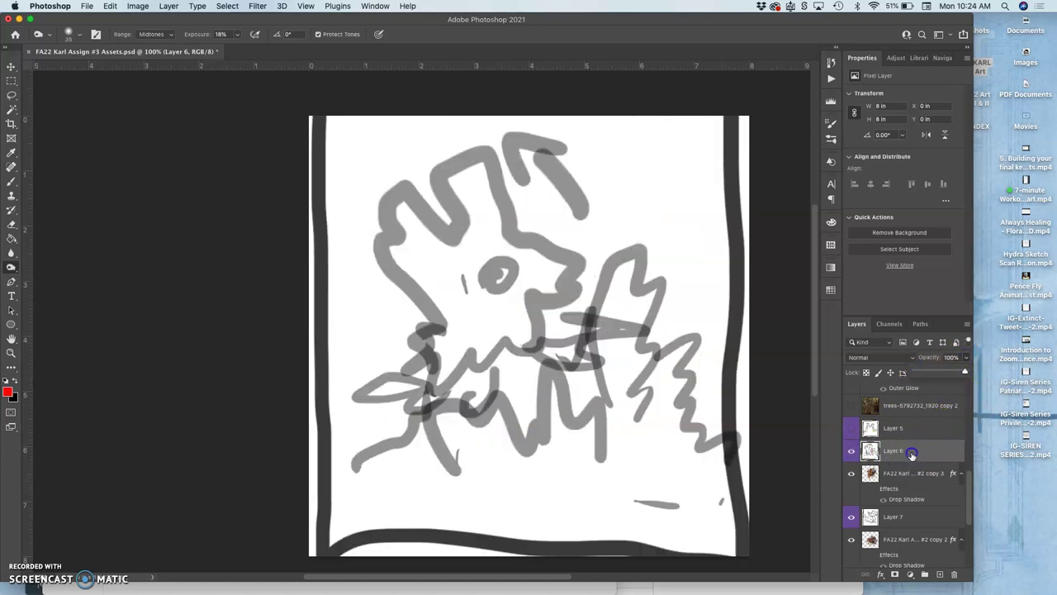
pyautogui.click(912, 453)
pyautogui.hscroll(3, 516, 296)
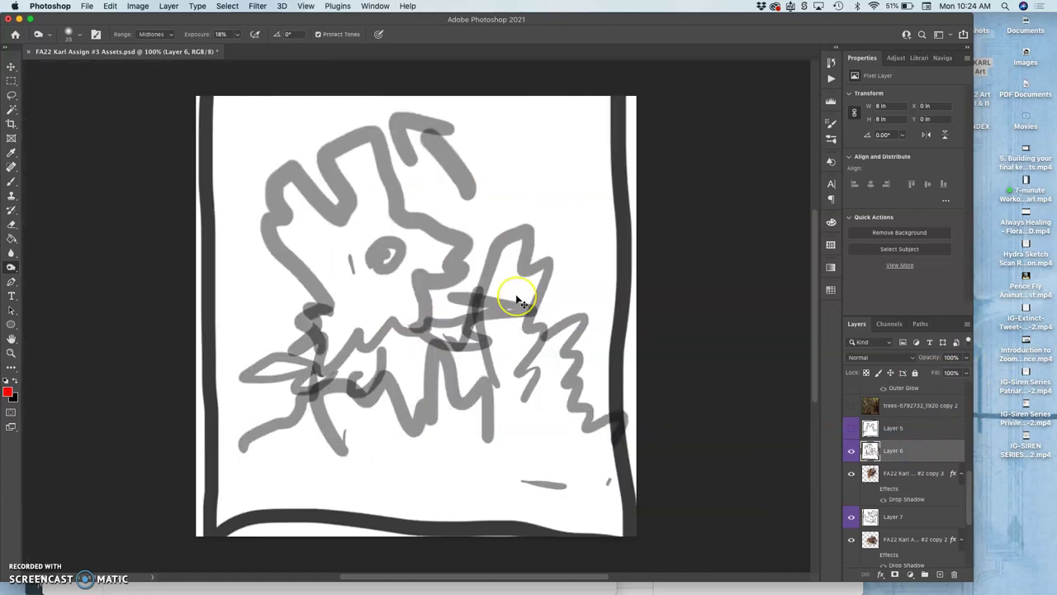
# Flip the Layer 6 sketch horizontally and select the wolf layer beneath it
pyautogui.press('super+t')
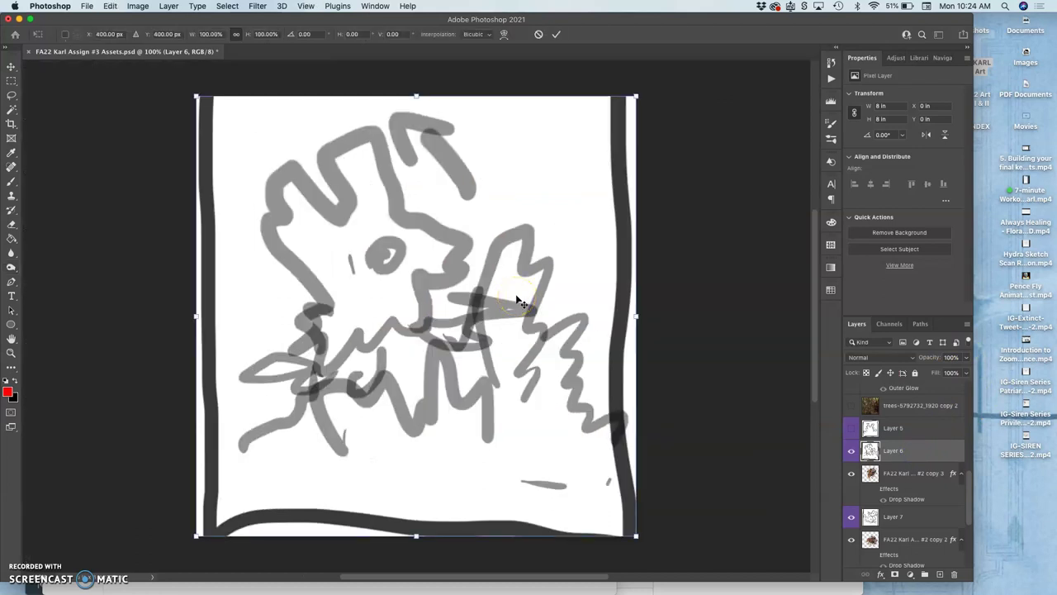
pyautogui.rightClick(516, 296)
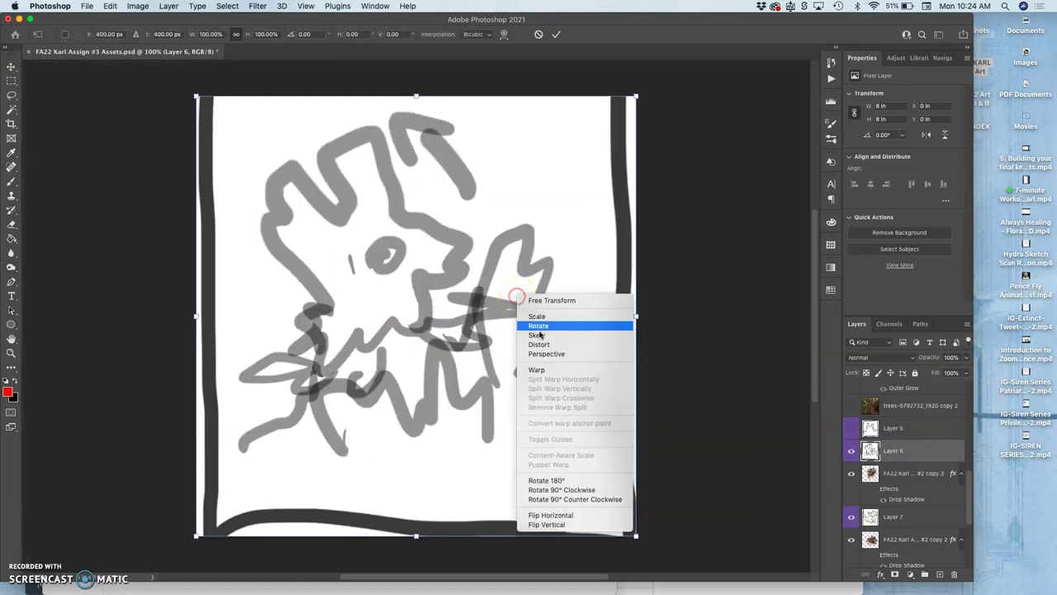
pyautogui.click(561, 516)
pyautogui.click(887, 467)
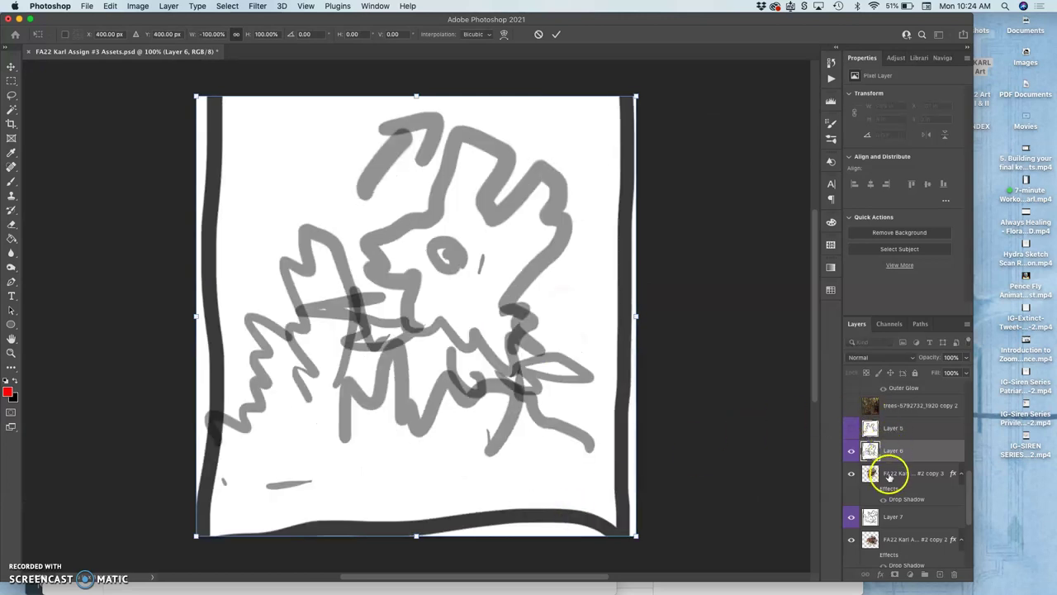
pyautogui.click(888, 477)
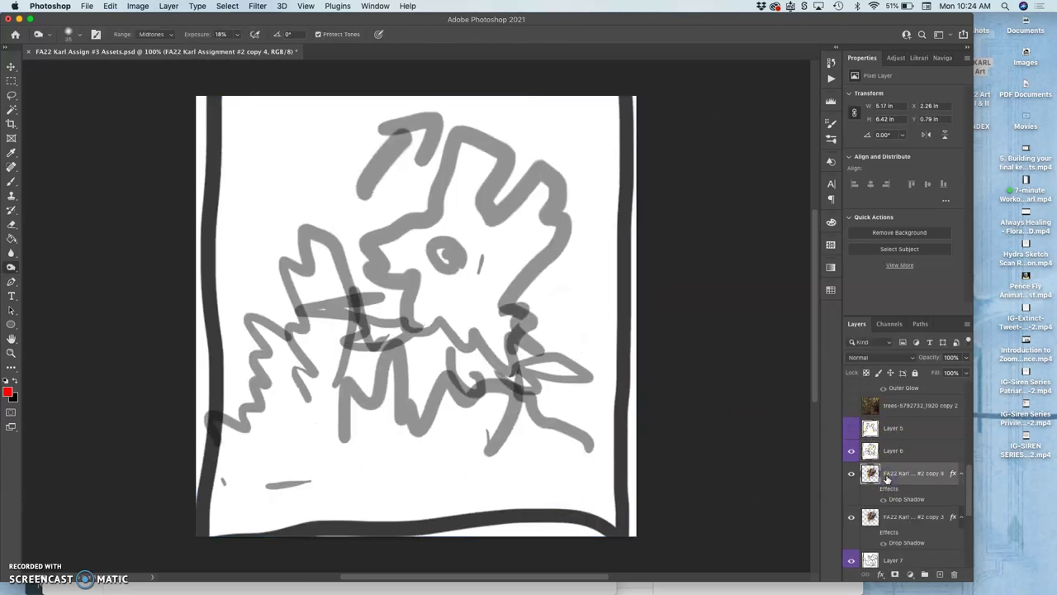
# Duplicate the wolf above Layer 6 and rotate the copy about -49° so it tilts upward
pyautogui.press('super+j')
pyautogui.moveTo(887, 478); pyautogui.dragTo(882, 442)
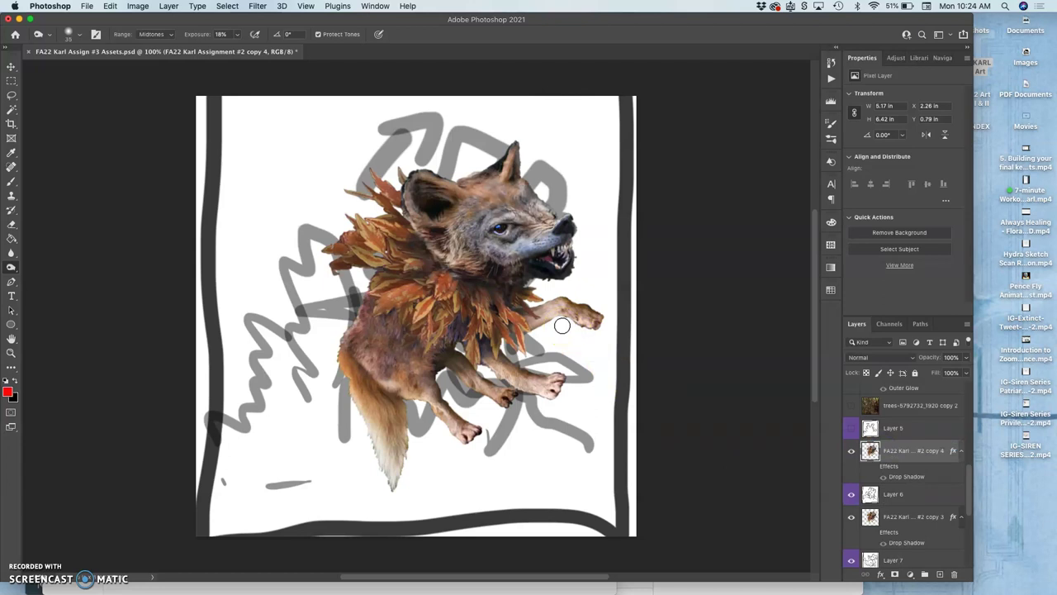
pyautogui.press('super+t')
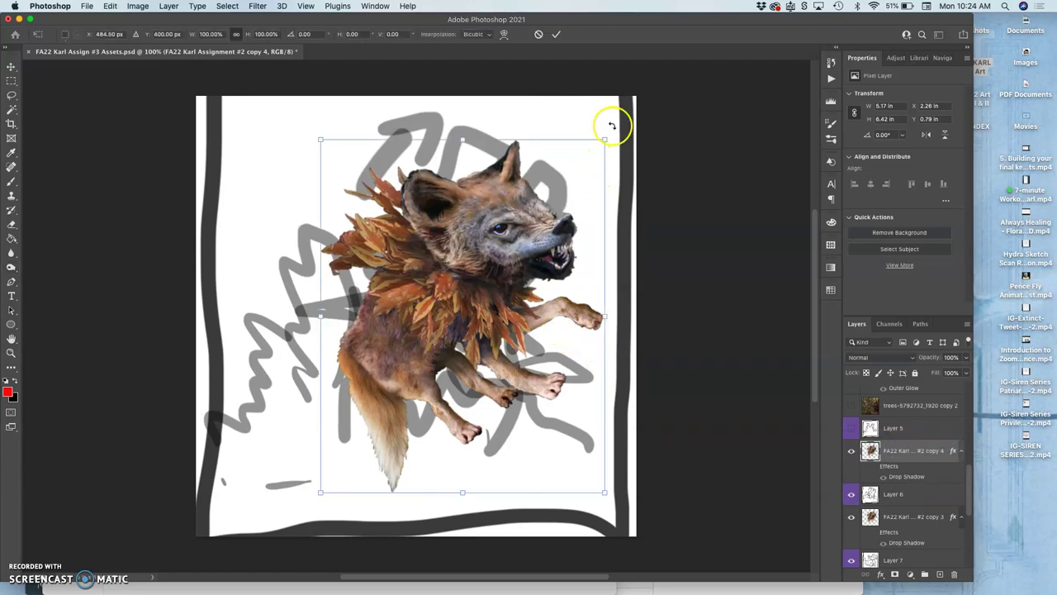
pyautogui.moveTo(609, 133); pyautogui.dragTo(427, 157)
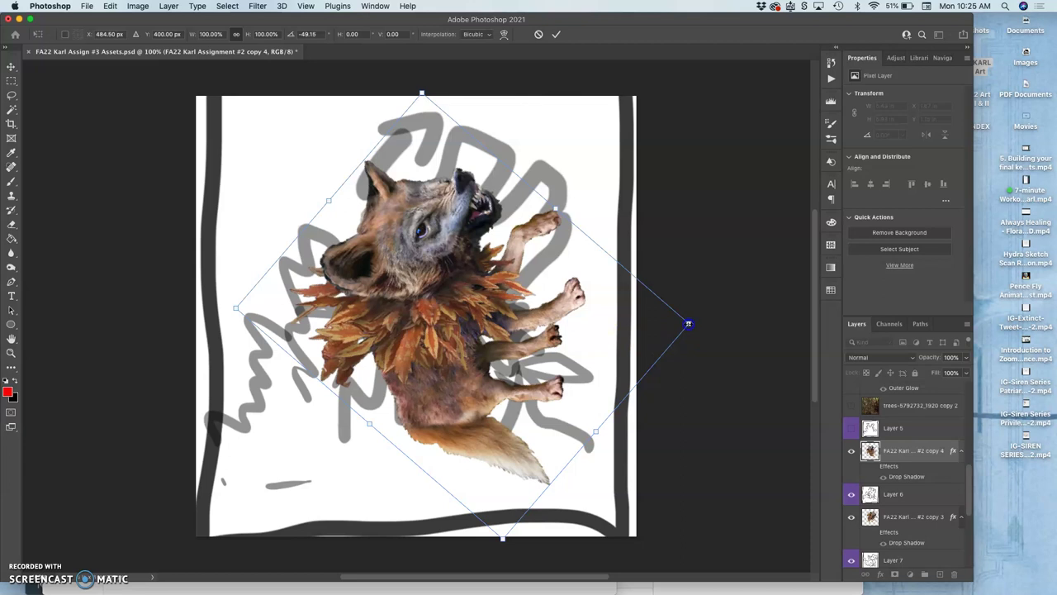
pyautogui.moveTo(688, 323); pyautogui.dragTo(673, 323)
pyautogui.press('Return')
pyautogui.press('o')
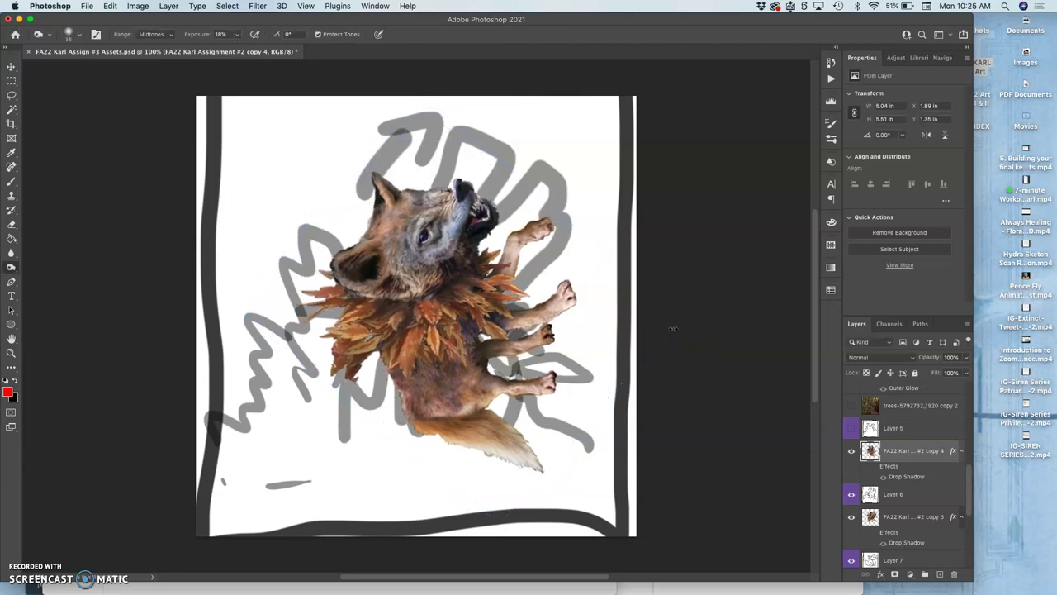
# Start a puppet warp on wolf copy 4 with pins on front leg, chest, lower body and hind legs
pyautogui.click(110, 6)
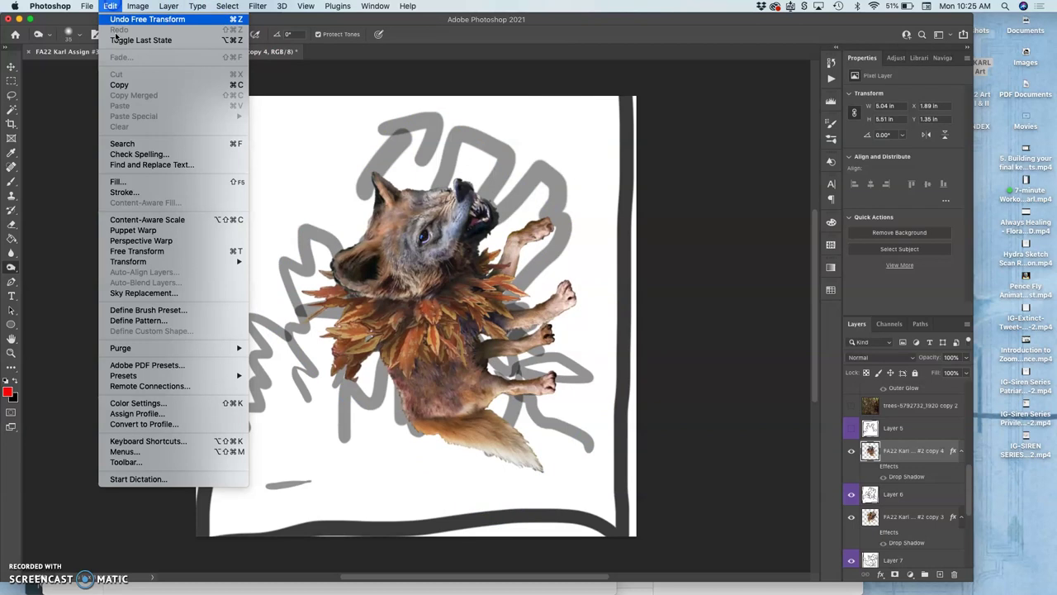
pyautogui.click(146, 231)
pyautogui.click(513, 244)
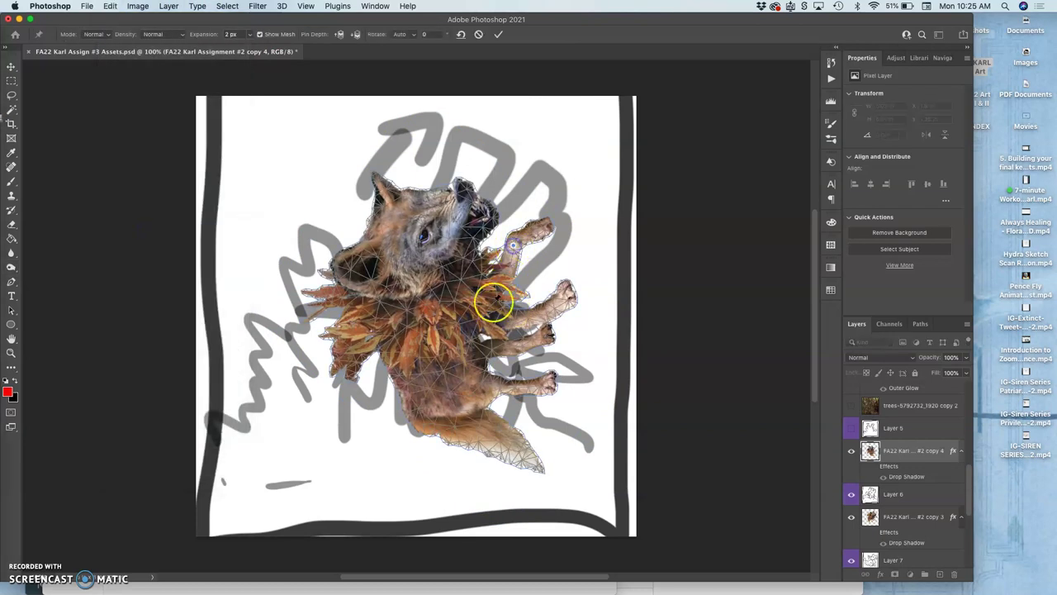
pyautogui.click(356, 349)
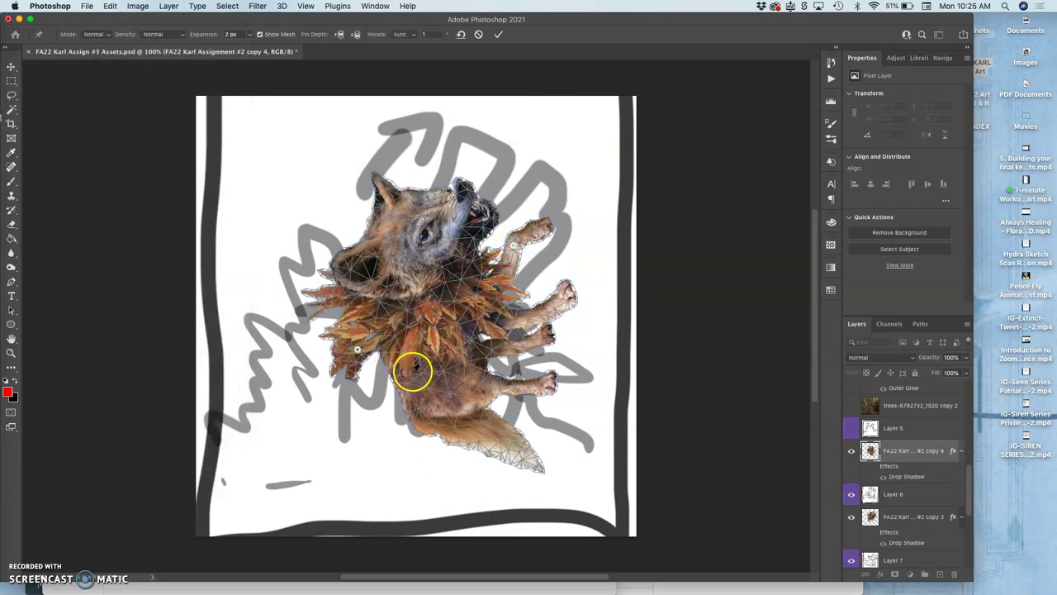
pyautogui.click(405, 368)
pyautogui.click(457, 348)
pyautogui.click(430, 420)
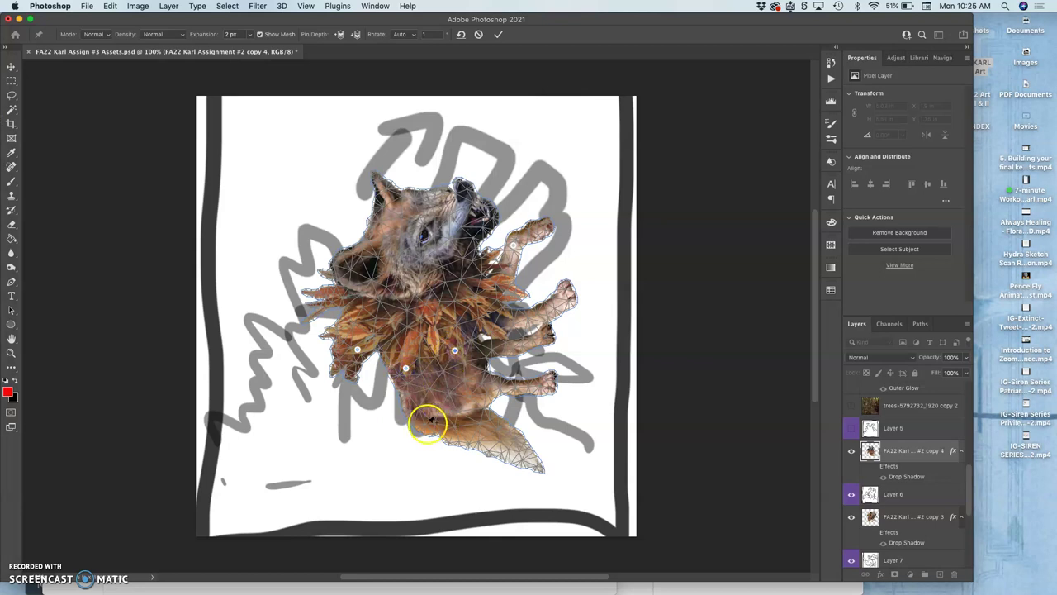
pyautogui.click(506, 390)
pyautogui.click(512, 351)
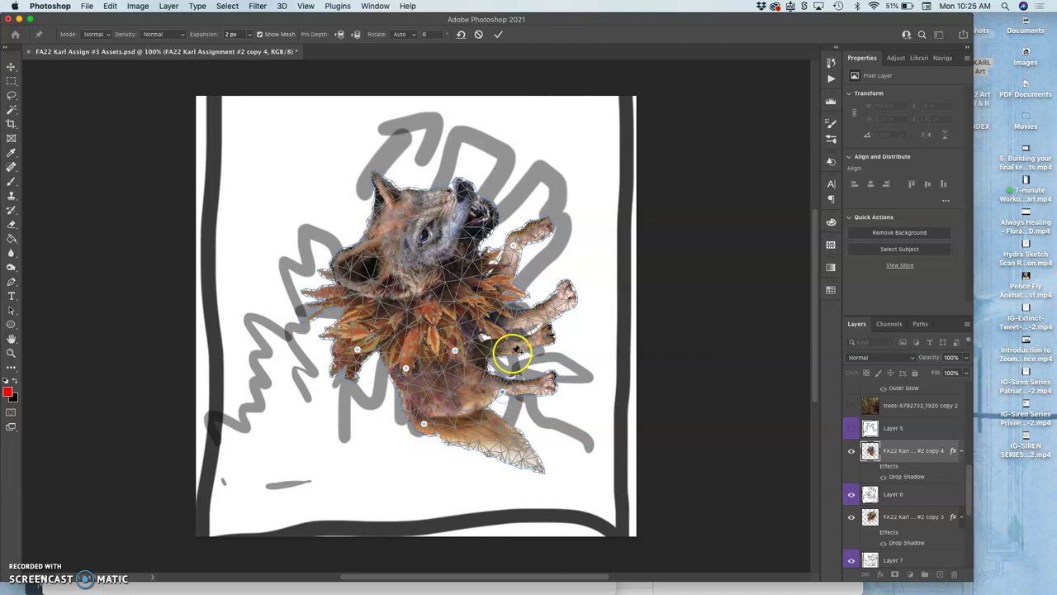
# Bend the front leg down, lift the head, nudge chest and shoulder, then commit the warp
pyautogui.click(515, 246)
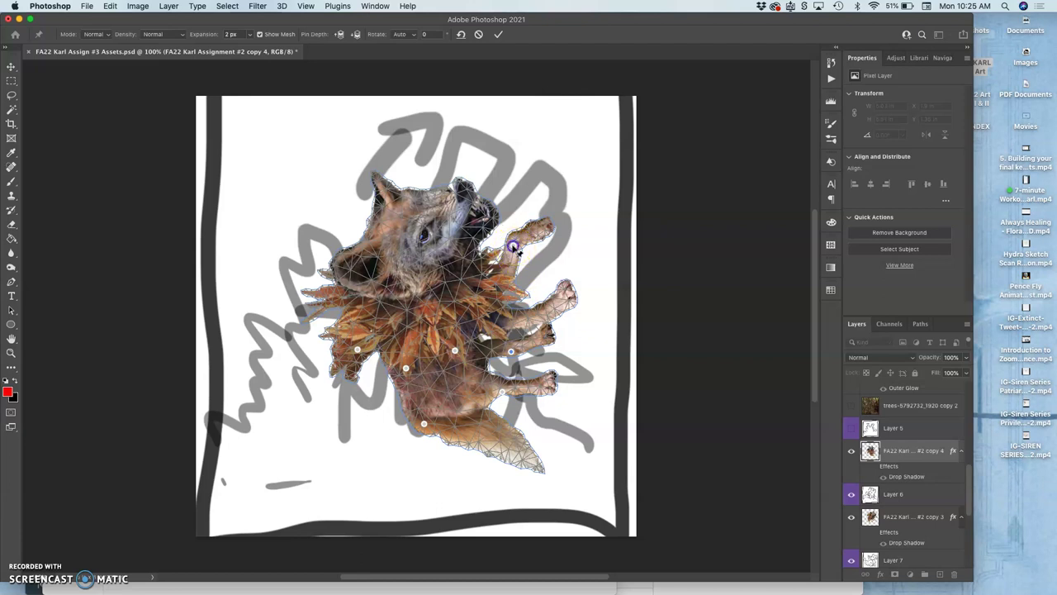
pyautogui.moveTo(513, 248); pyautogui.dragTo(524, 294)
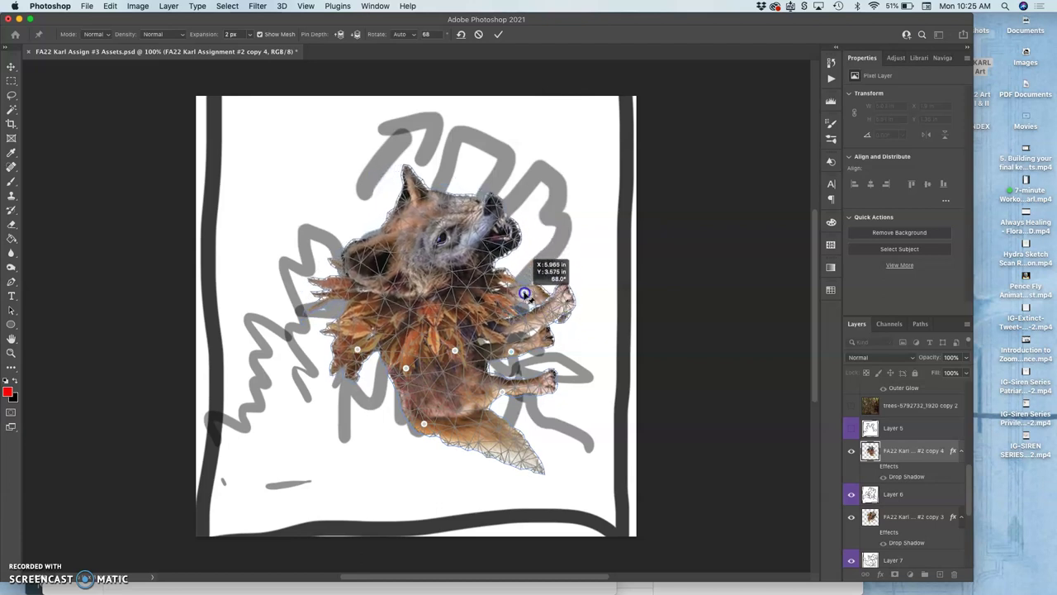
pyautogui.click(484, 202)
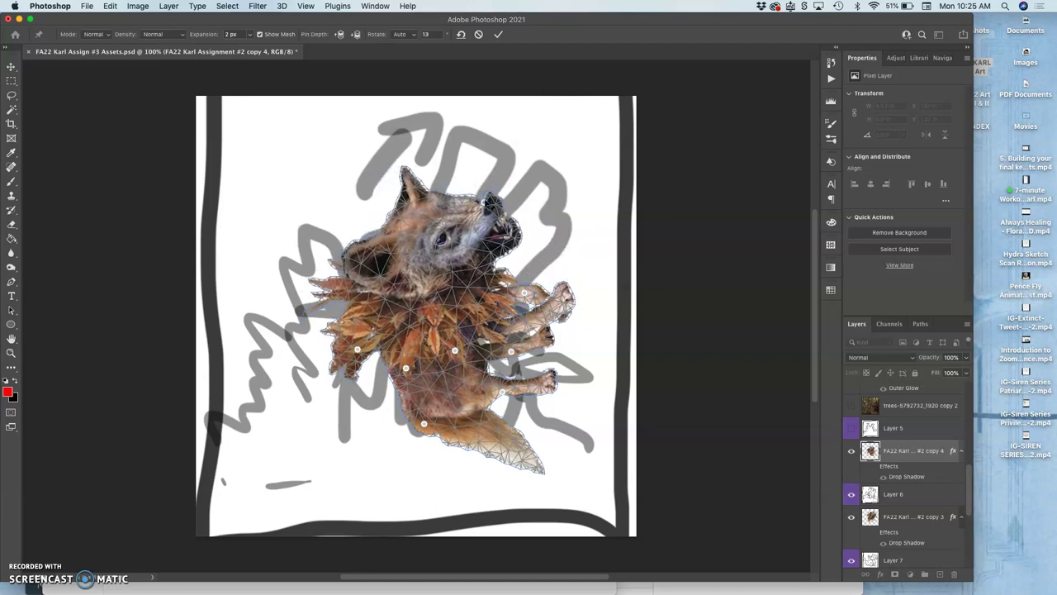
pyautogui.moveTo(484, 198); pyautogui.dragTo(477, 176)
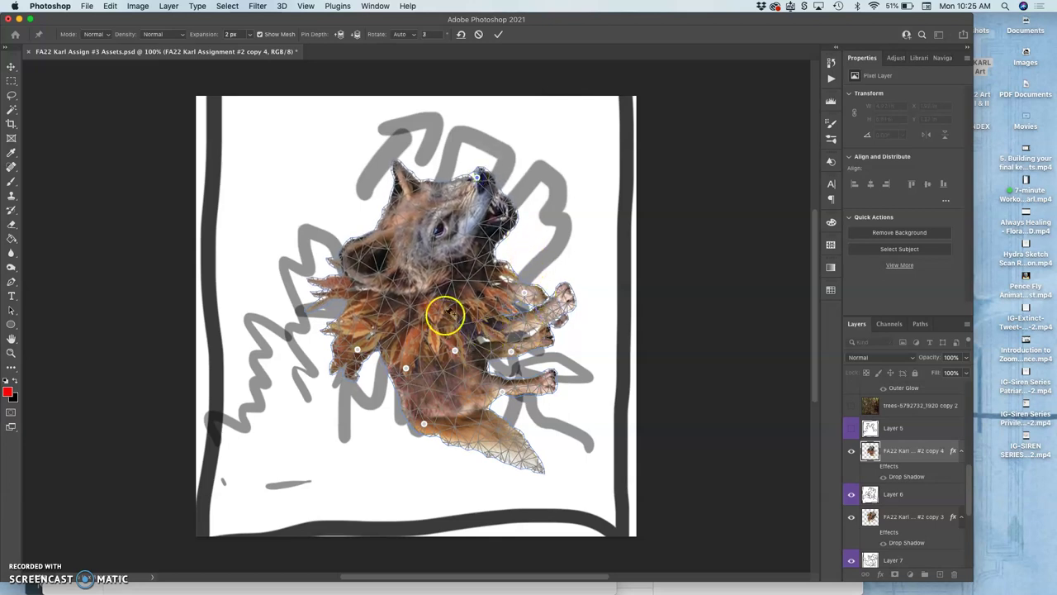
pyautogui.click(406, 290)
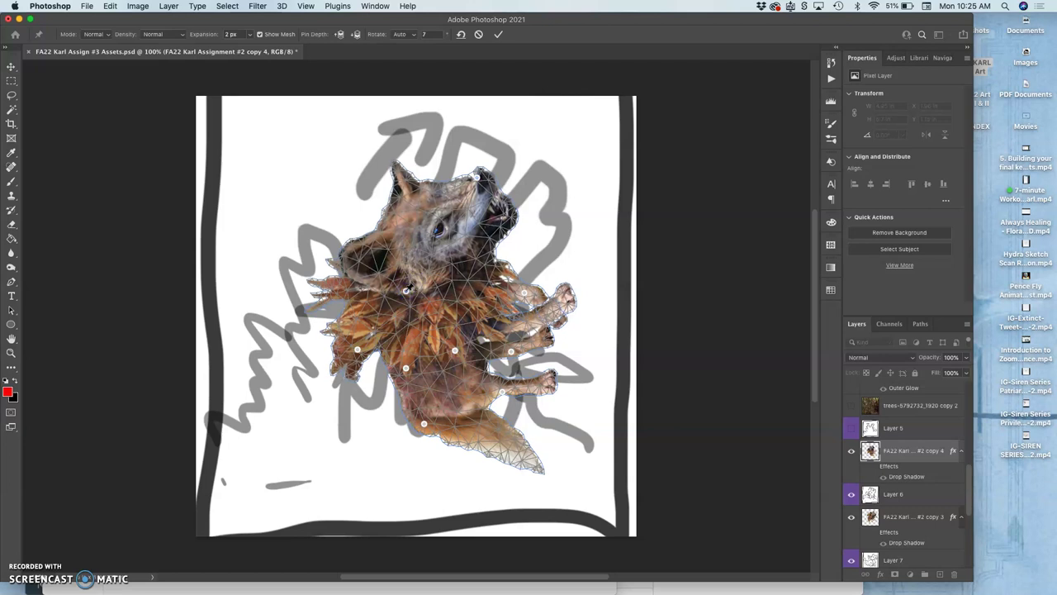
pyautogui.moveTo(409, 287); pyautogui.dragTo(412, 283)
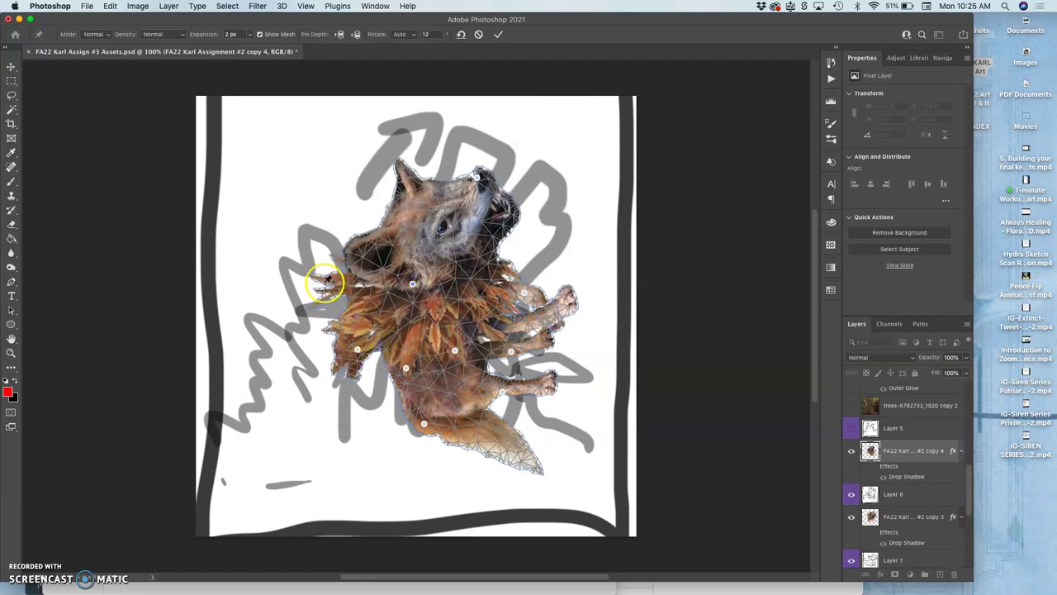
pyautogui.click(324, 282)
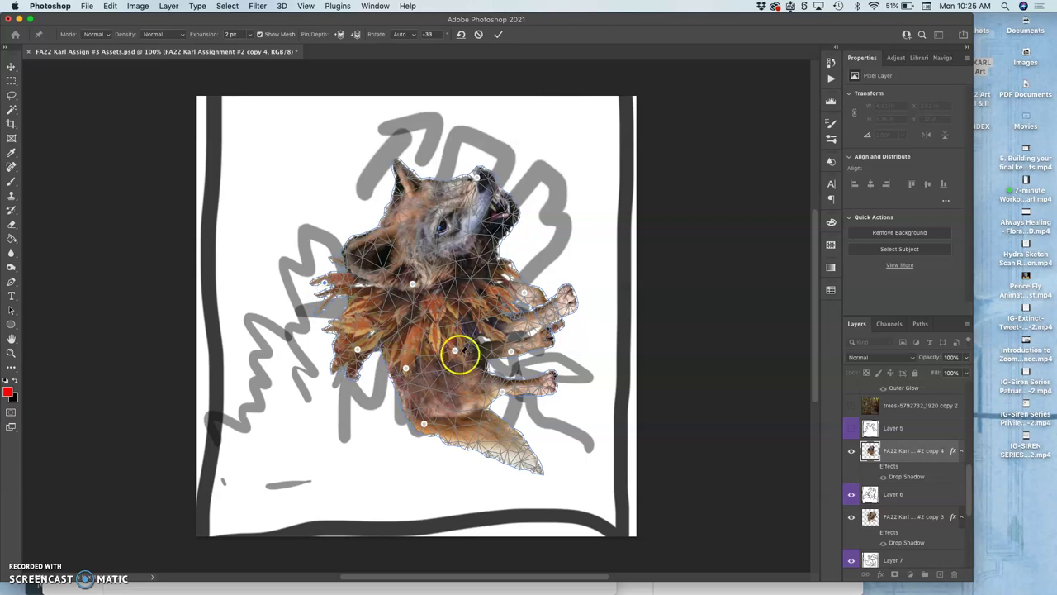
pyautogui.click(516, 269)
pyautogui.moveTo(516, 270); pyautogui.dragTo(513, 265)
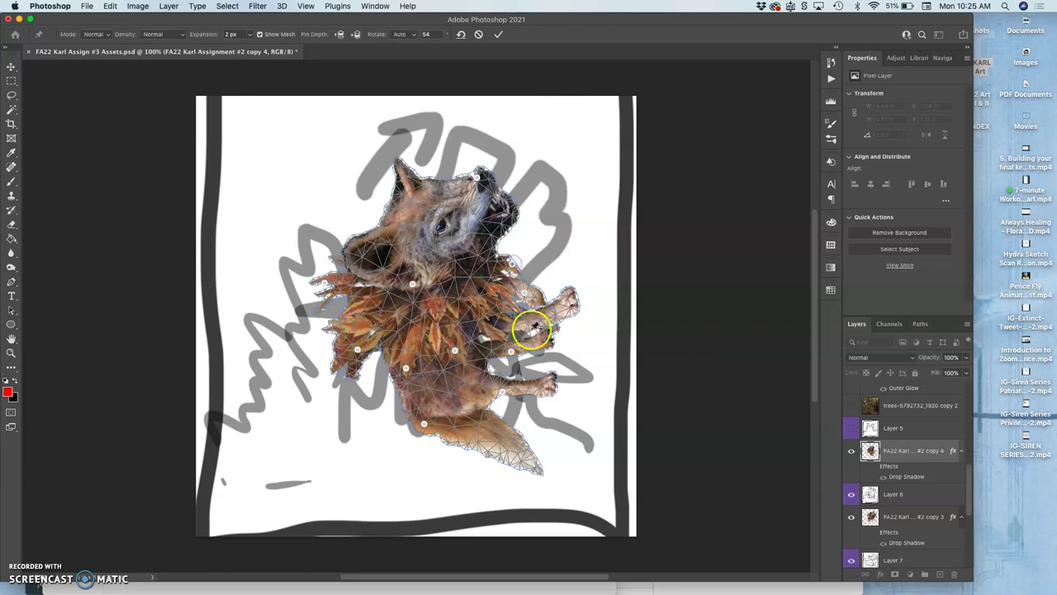
pyautogui.click(523, 293)
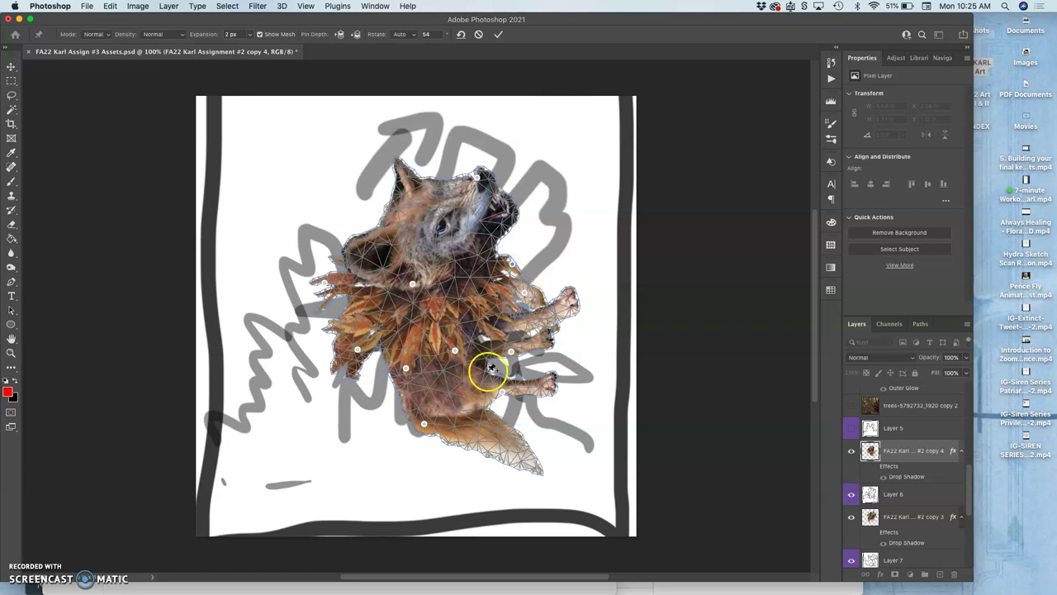
pyautogui.press('Return')
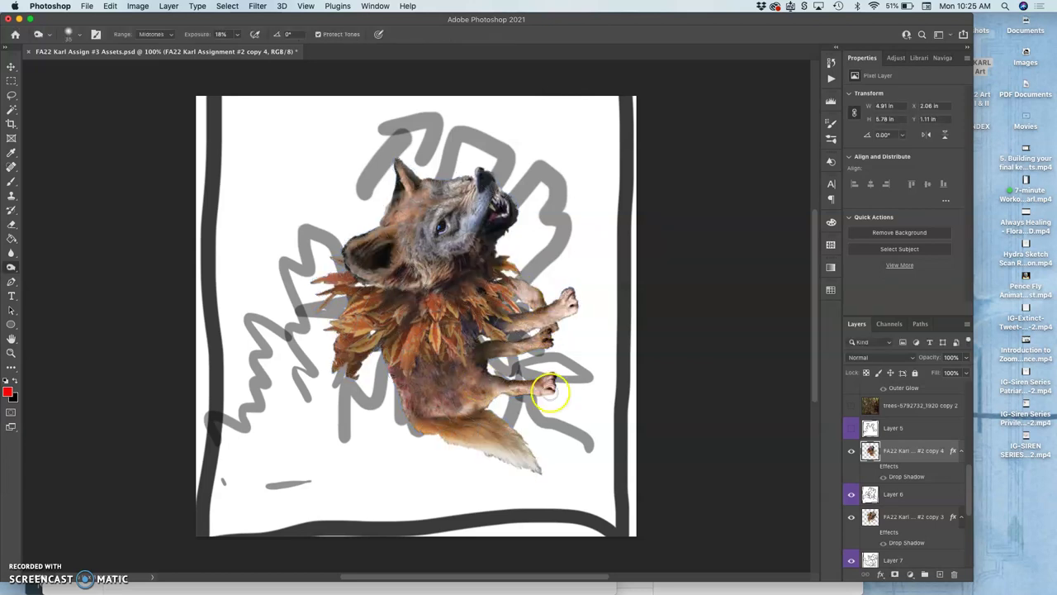
# Show Layer 5 and Option-drag wolf copy 4 above it to create wolf copy 5
pyautogui.click(850, 429)
pyautogui.click(886, 428)
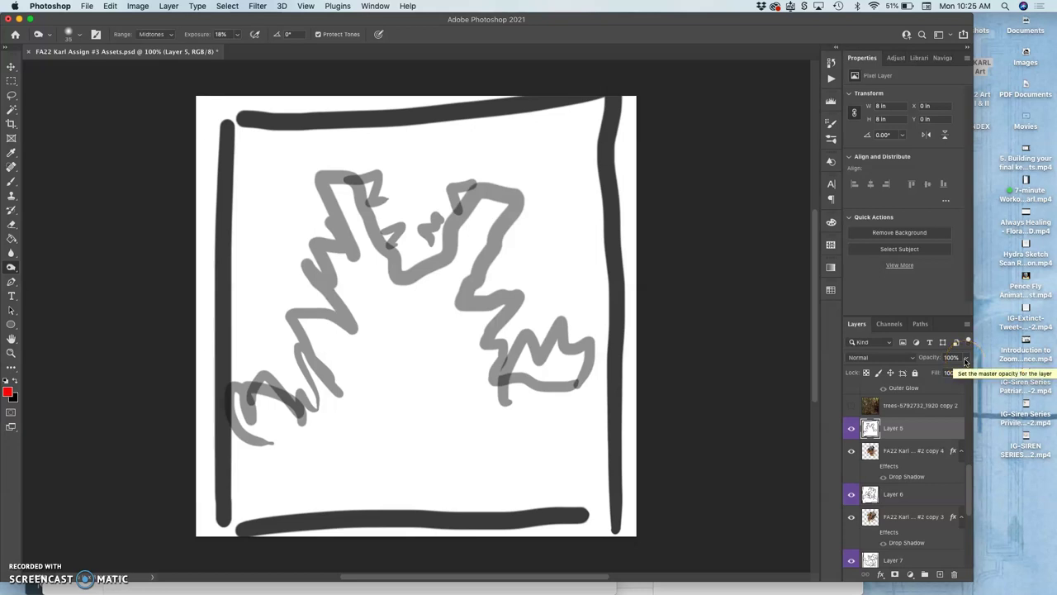
pyautogui.click(898, 454)
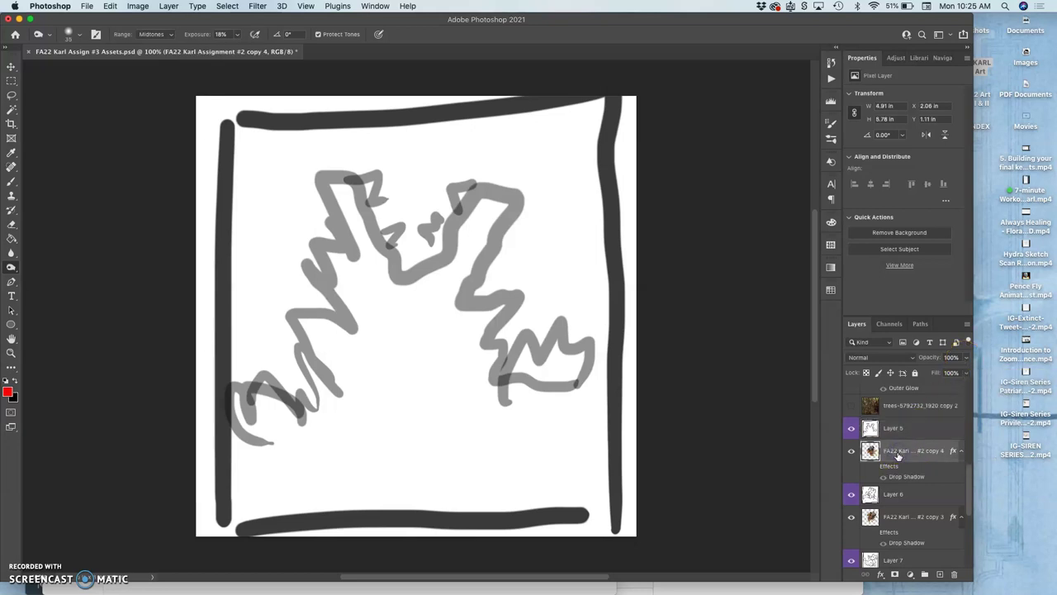
pyautogui.moveTo(898, 456); pyautogui.dragTo(896, 417)
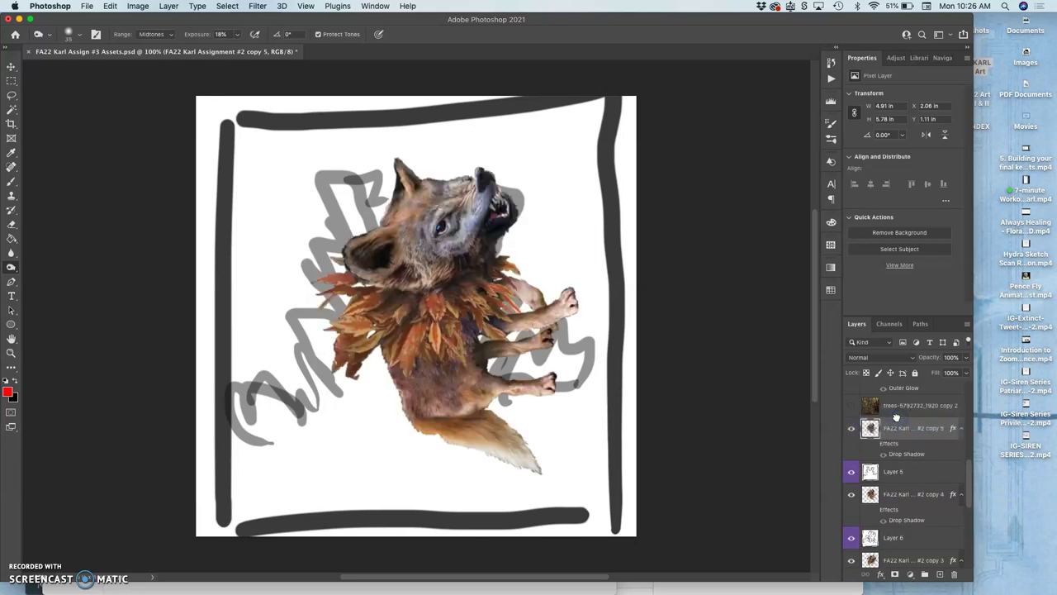